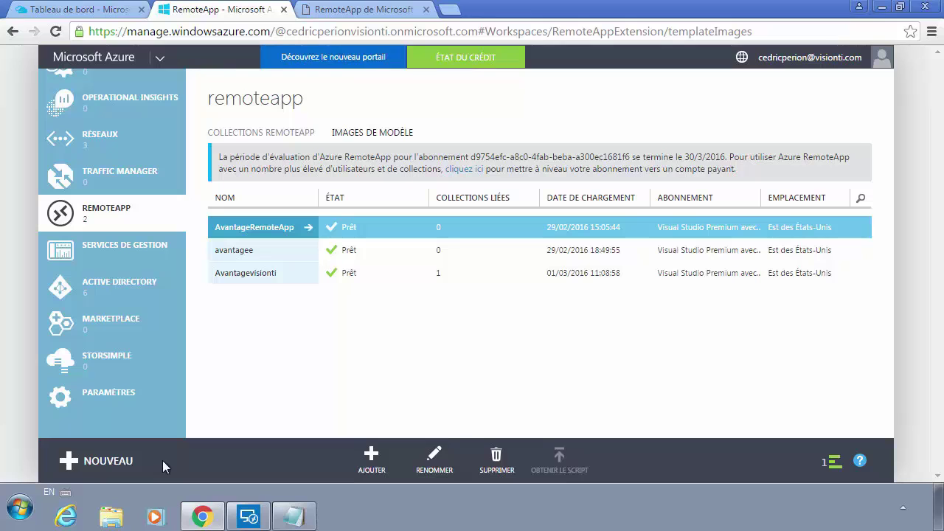
Step: Start a new gallery virtual machine via Nouveau > Calcul > Machine virtuelle > À partir de la galerie
click(124, 466)
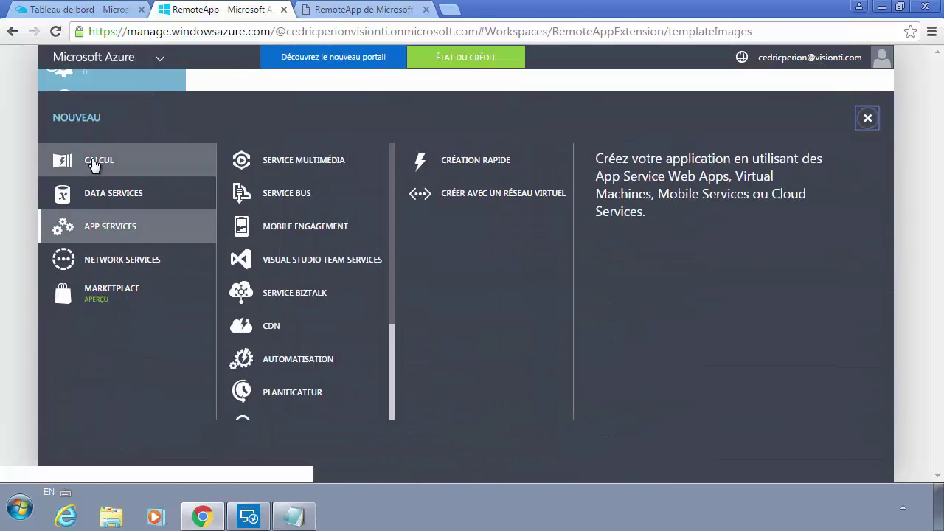
click(134, 167)
click(333, 194)
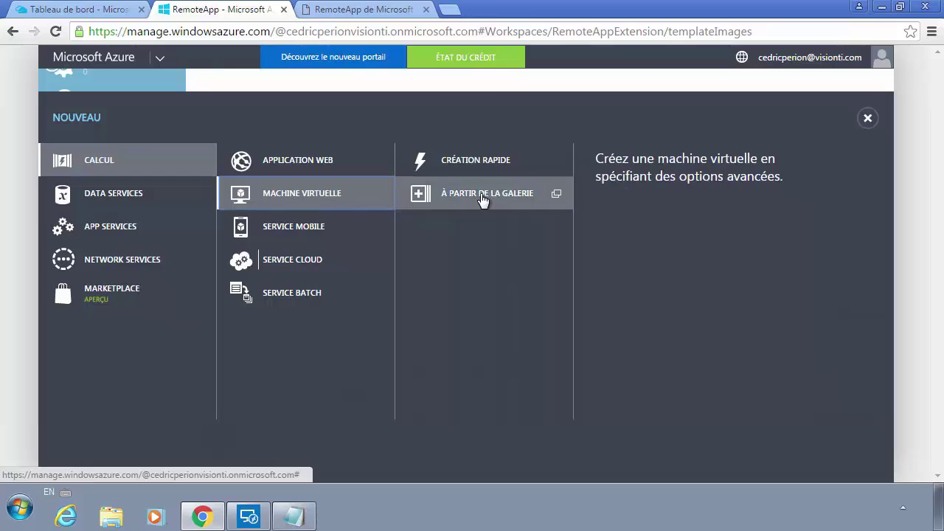
click(478, 200)
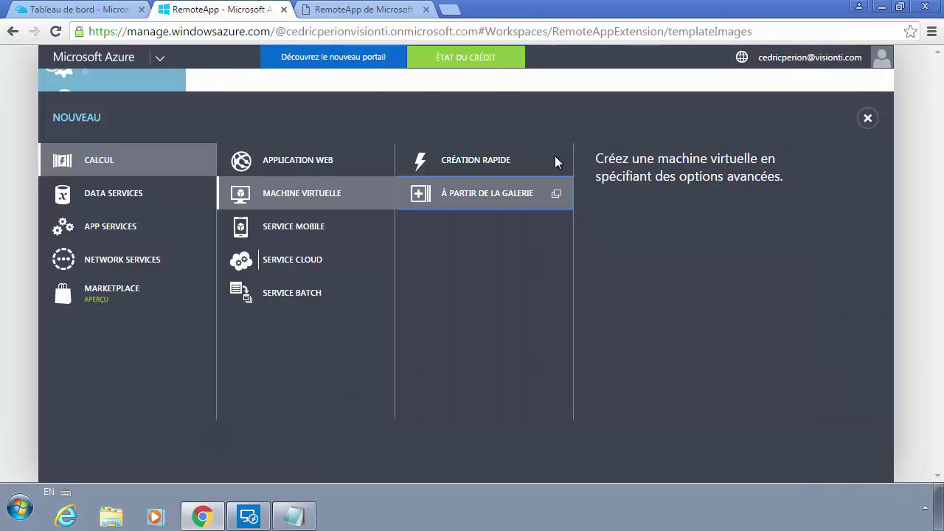
click(504, 193)
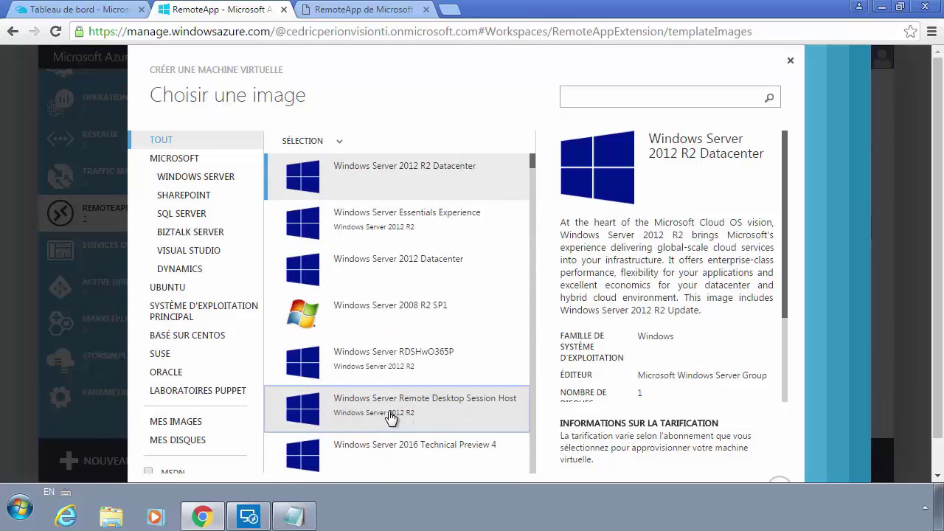
Step: Pick the Windows Server Remote Desktop Session Host image and advance to VM configuration
click(504, 410)
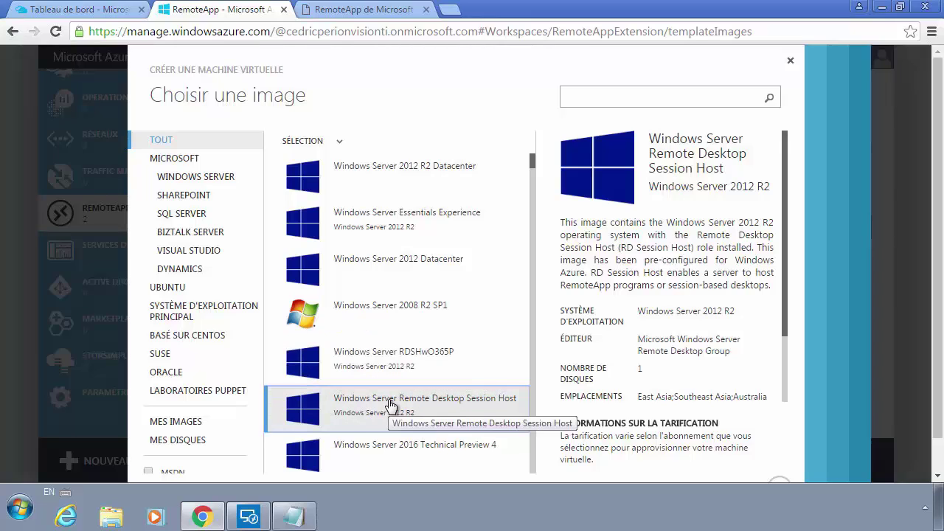
click(777, 480)
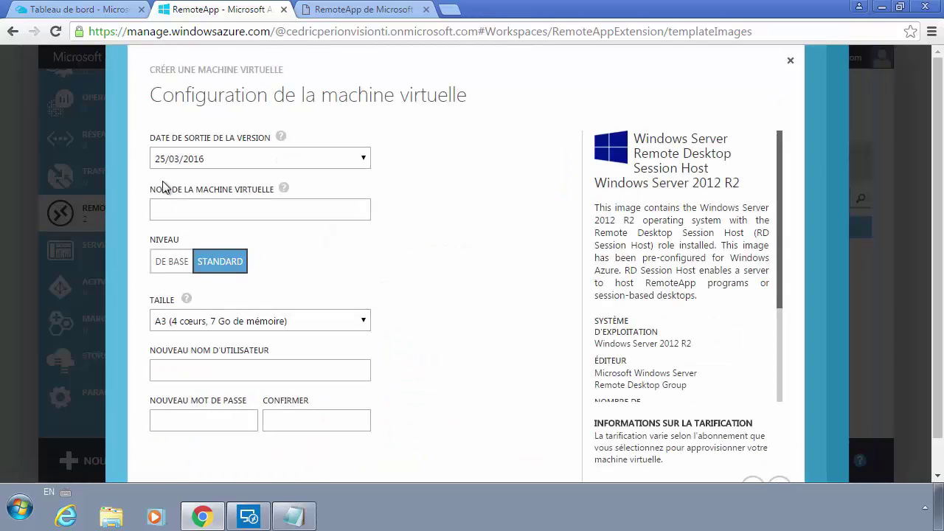
Step: Name the virtual machine VMremoteapp and choose the D2_v2 size (2 cores, 7 GB)
click(218, 206)
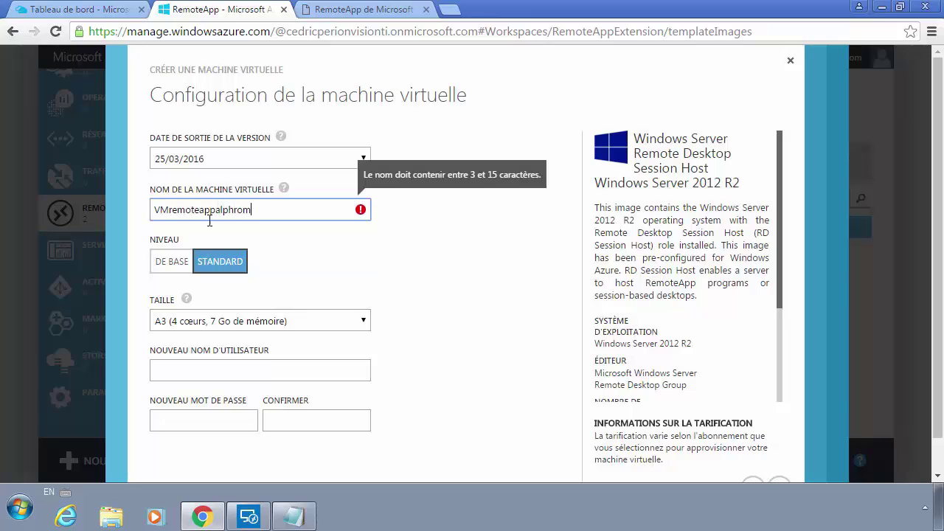
key(BackSpace)
key(BackSpace)
key(BackSpace)
key(BackSpace)
key(BackSpace)
key(BackSpace)
key(BackSpace)
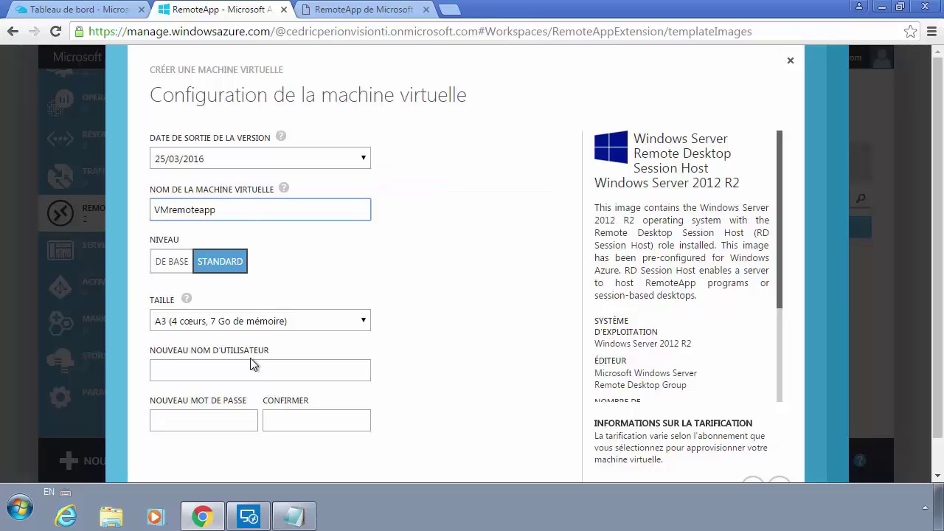
key(BackSpace)
text(p)
click(220, 320)
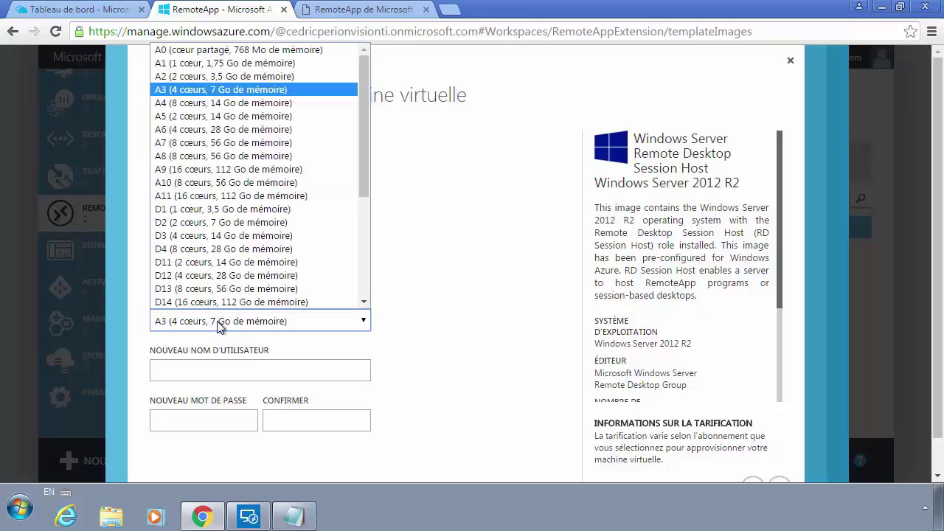
scroll(202, 276, down, 5)
scroll(205, 277, up, 5)
scroll(205, 279, down, 5)
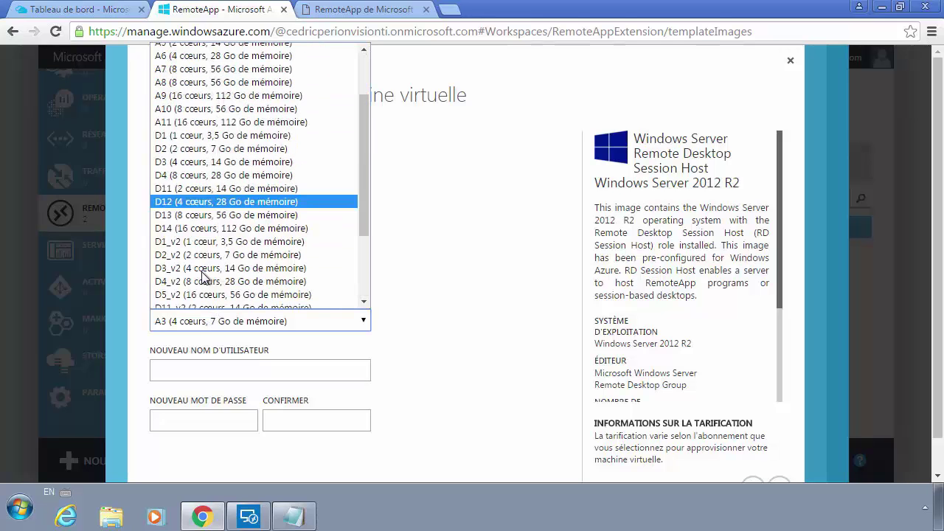
scroll(210, 287, up, 3)
scroll(210, 287, up, 3)
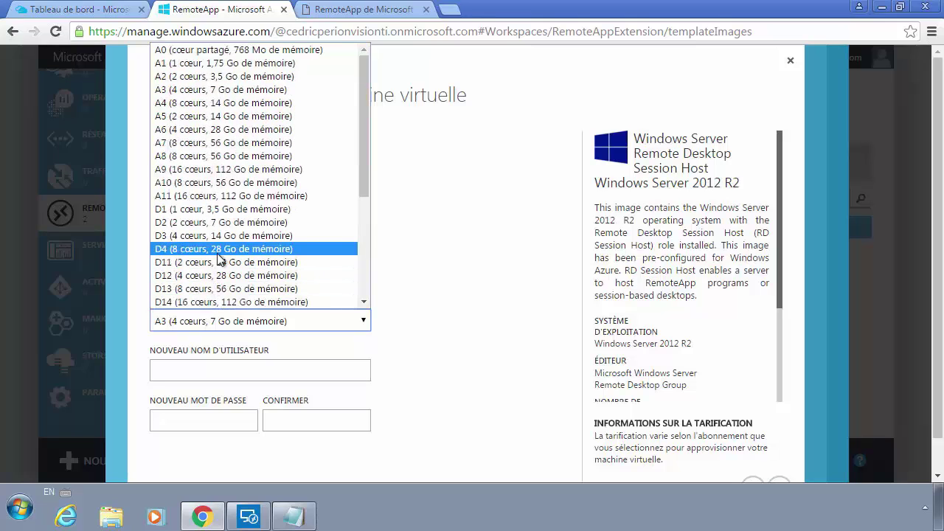
scroll(219, 257, down, 5)
scroll(219, 259, up, 3)
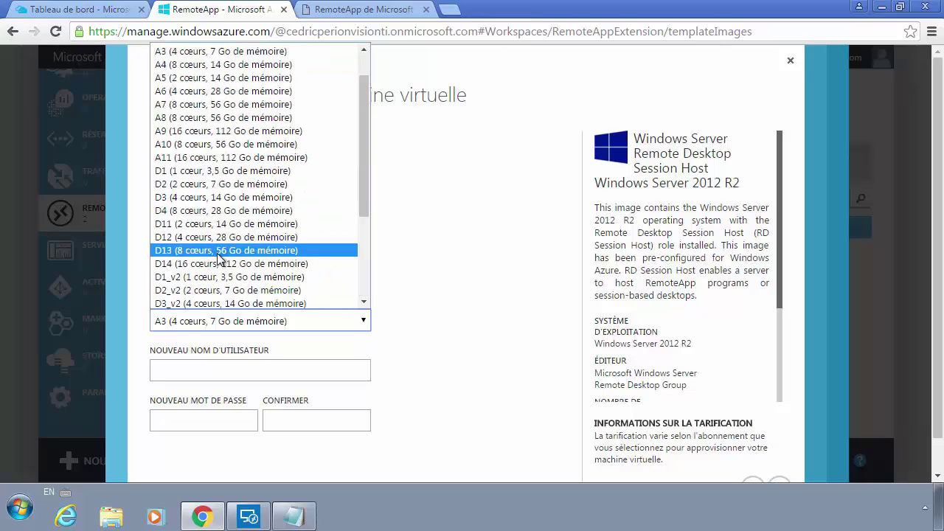
click(210, 288)
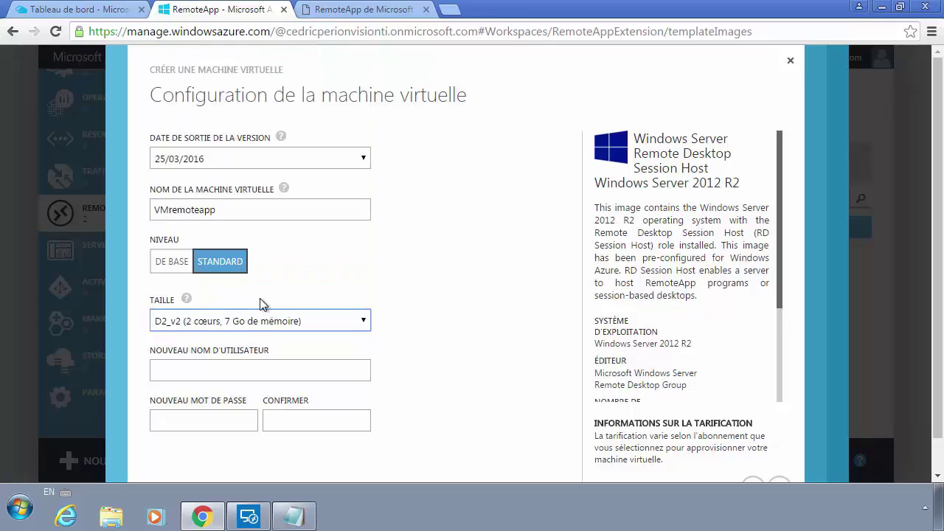
Step: Enter the local administrator username and password, then continue to cloud service settings
click(208, 365)
text(admin)
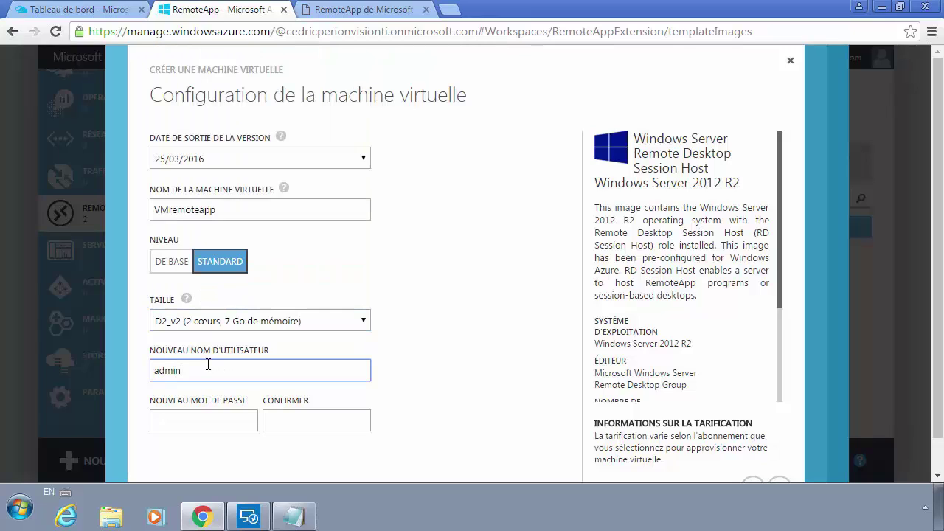
text(local)
key(Tab)
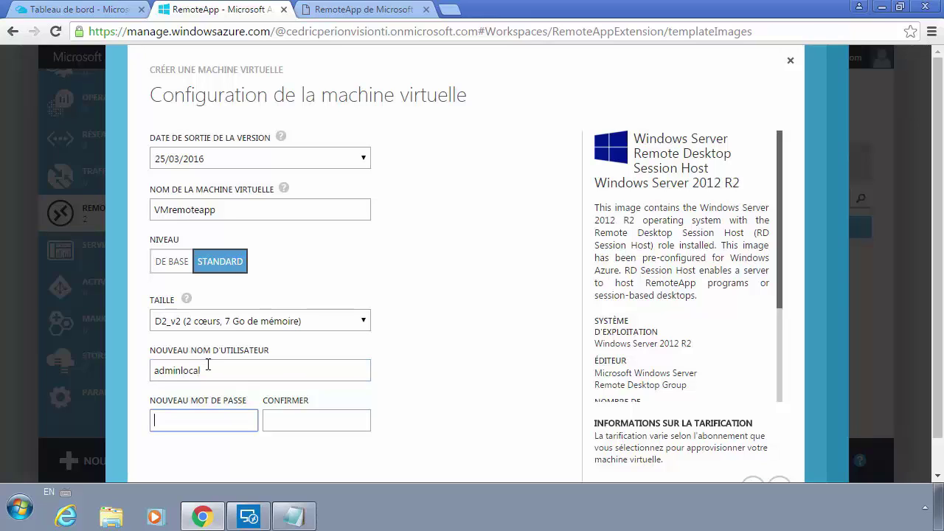
text(•••••••••••)
key(Tab)
text(••)
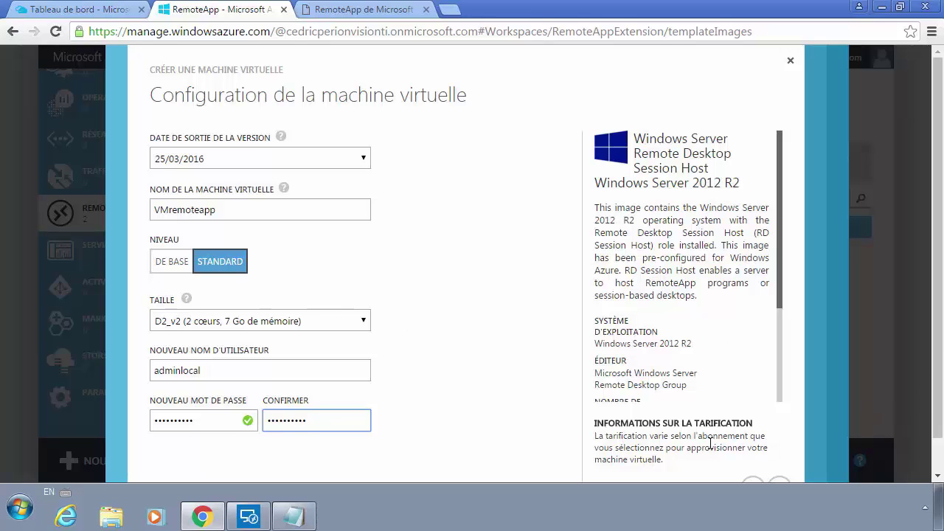
click(780, 481)
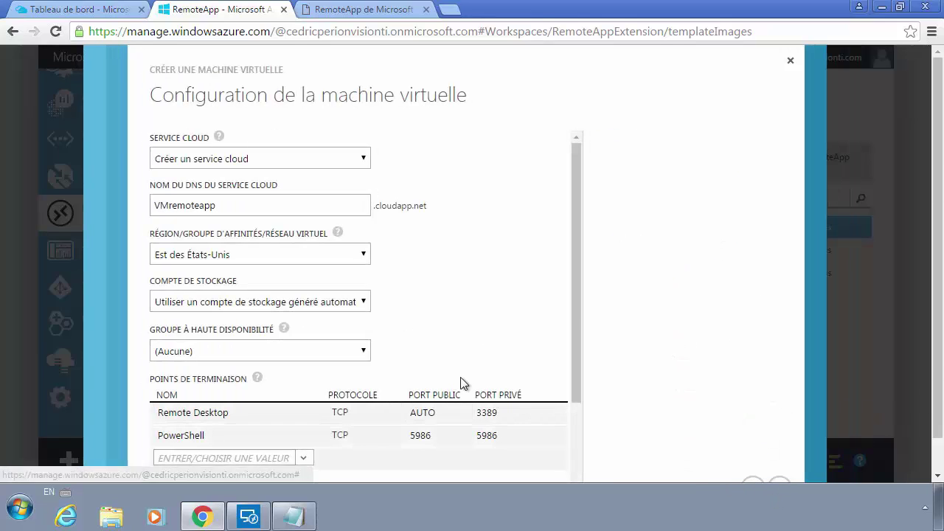
Step: Create a new cloud service with DNS name VMremoteapp15, trying CitrixNetwork and citrixbishope storage
click(242, 159)
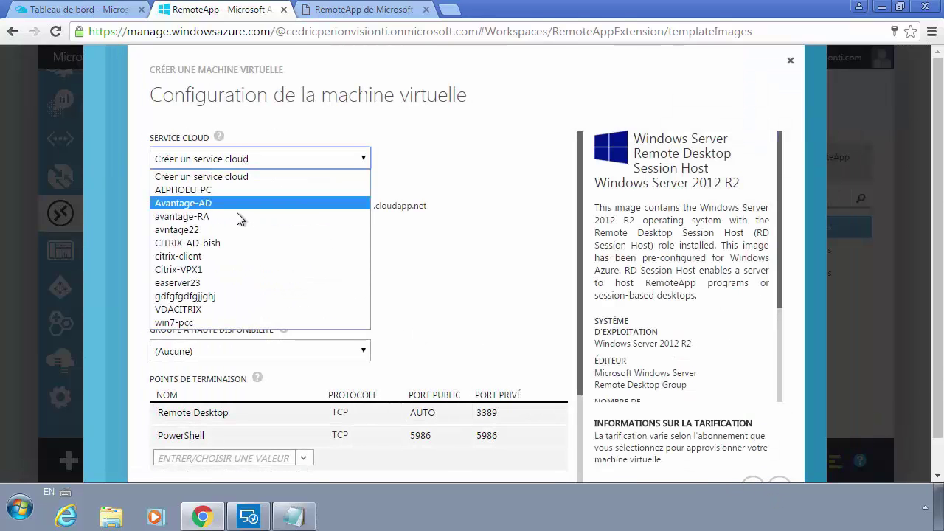
click(455, 268)
click(285, 208)
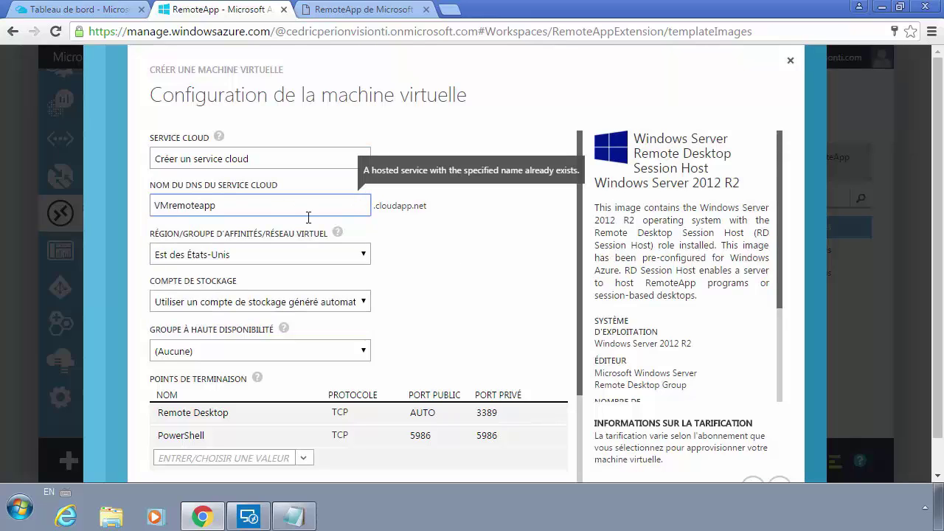
text(14)
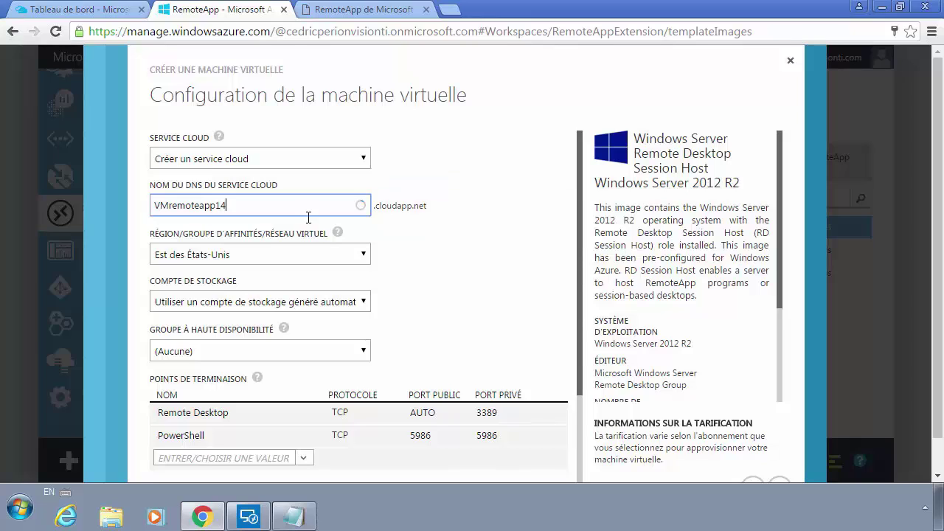
click(284, 258)
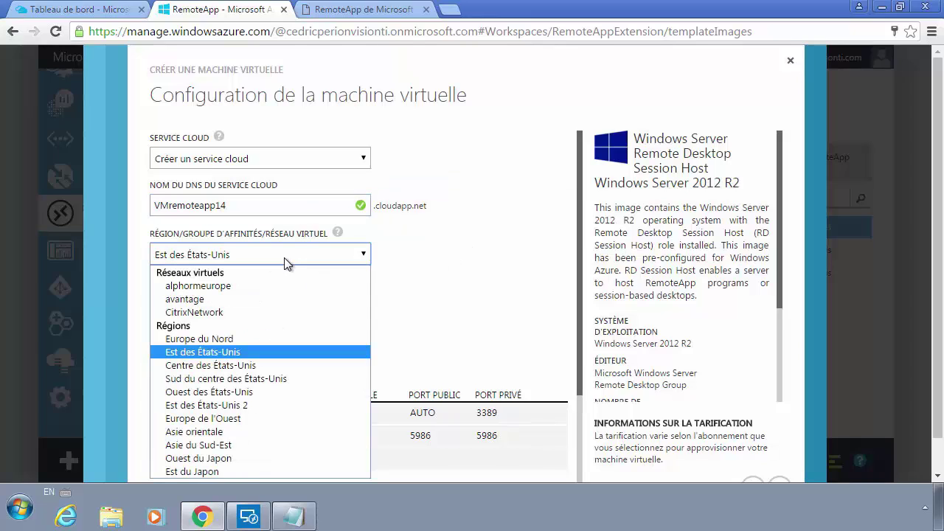
click(230, 312)
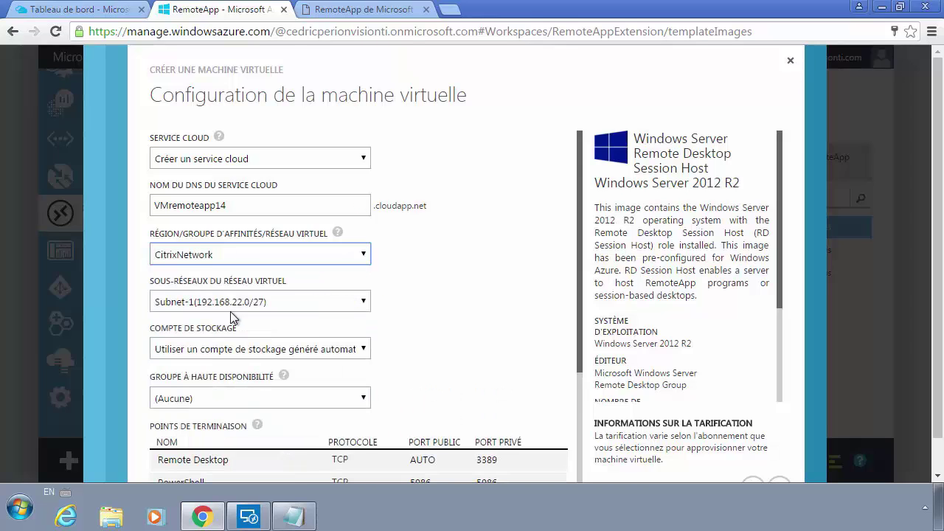
click(232, 349)
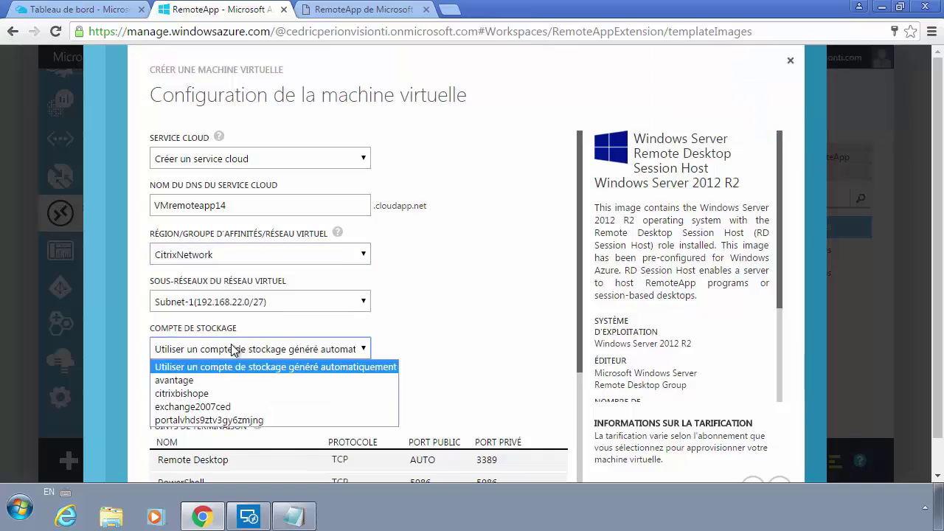
click(228, 397)
click(228, 396)
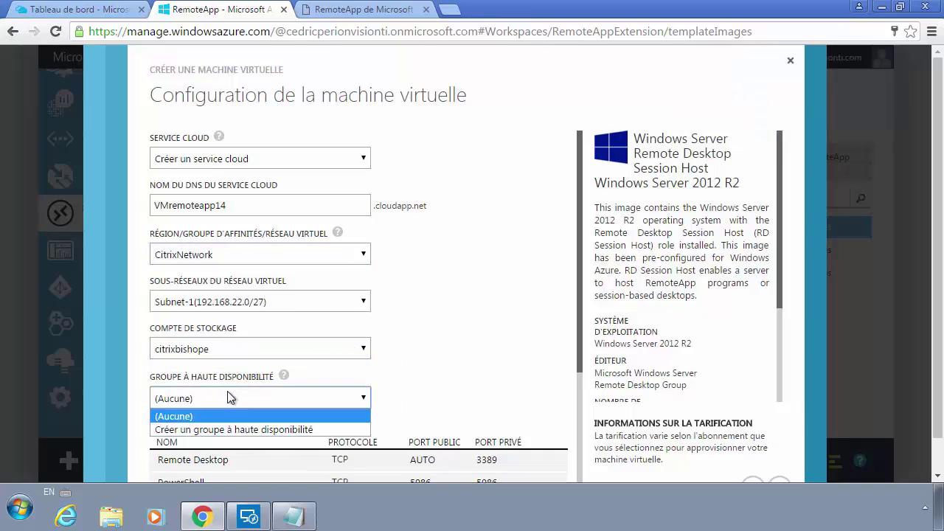
click(219, 349)
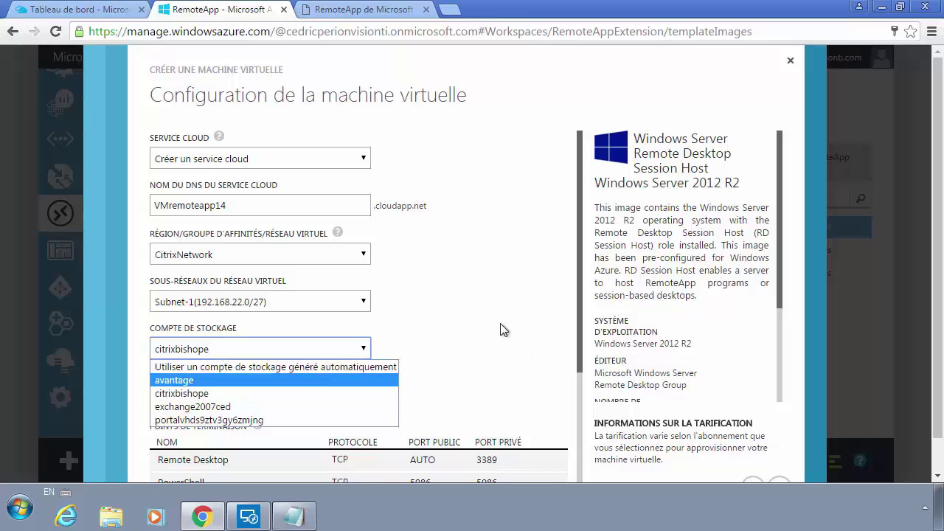
click(378, 297)
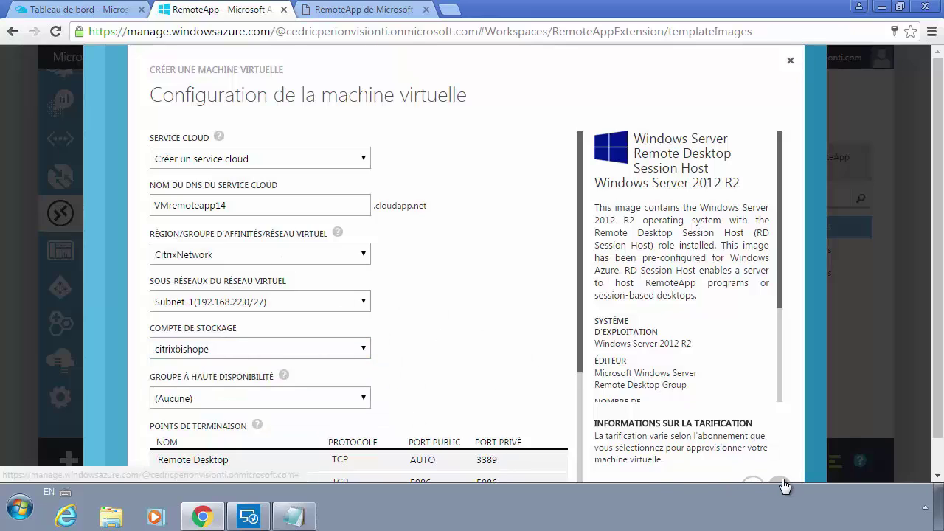
Step: Set the region to Est des États-Unis 2 with storage account ex2013ced, then continue
click(229, 304)
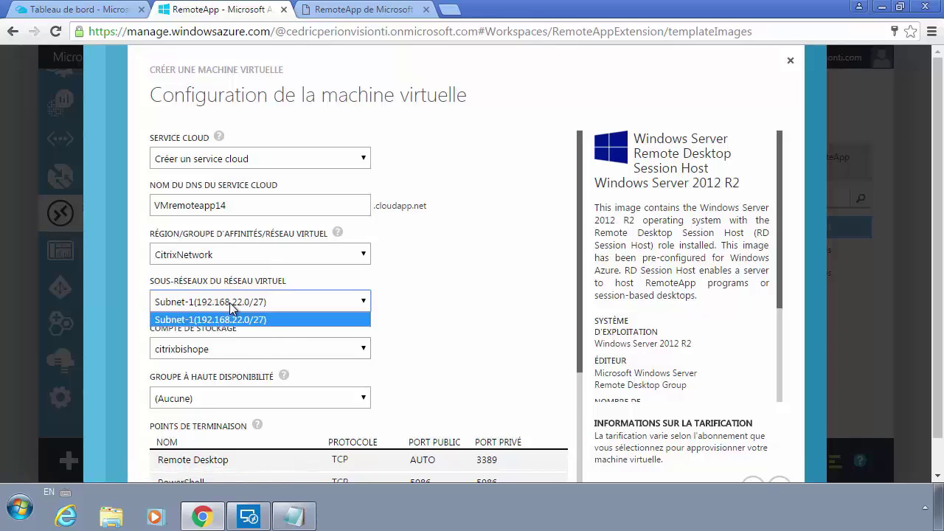
click(243, 252)
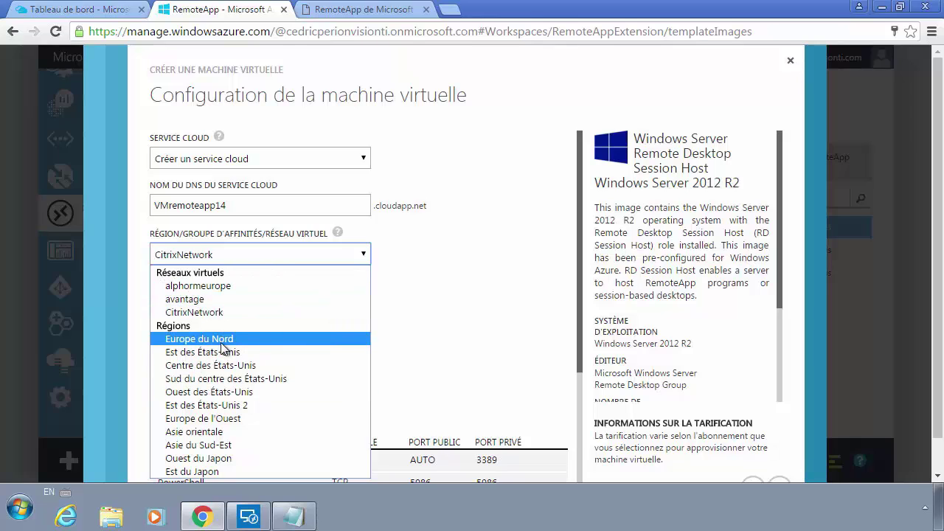
click(223, 344)
click(246, 262)
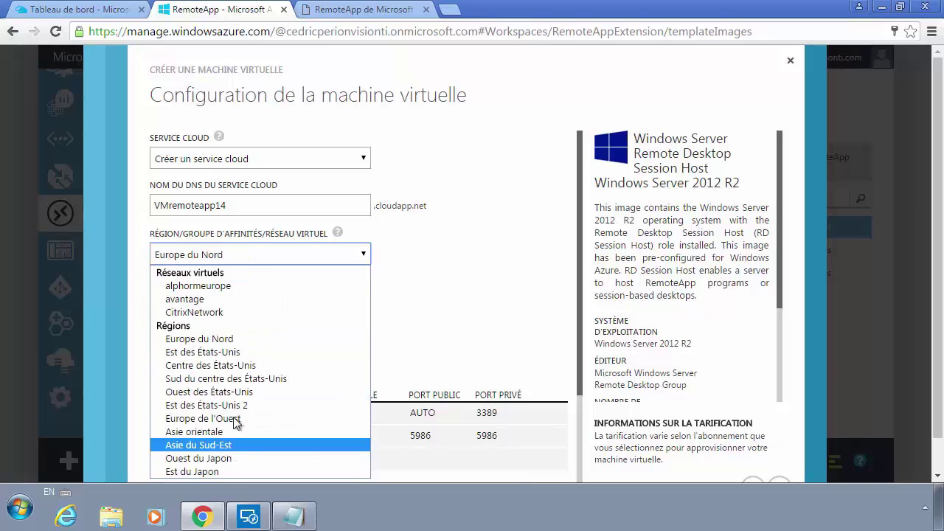
click(233, 404)
click(231, 302)
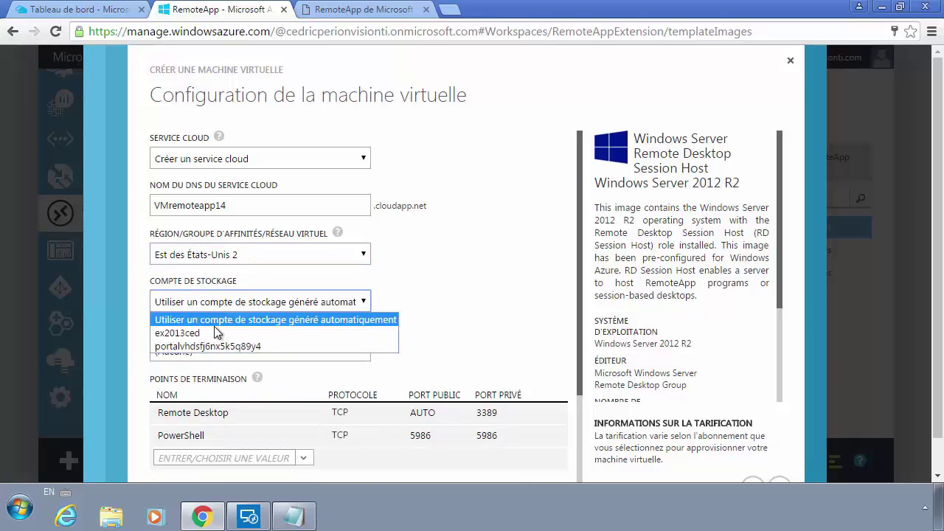
click(191, 332)
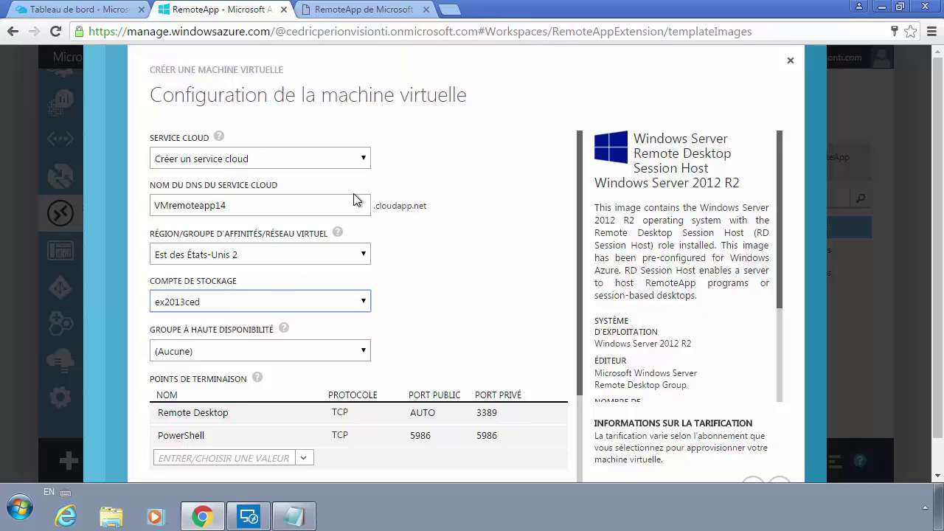
click(247, 207)
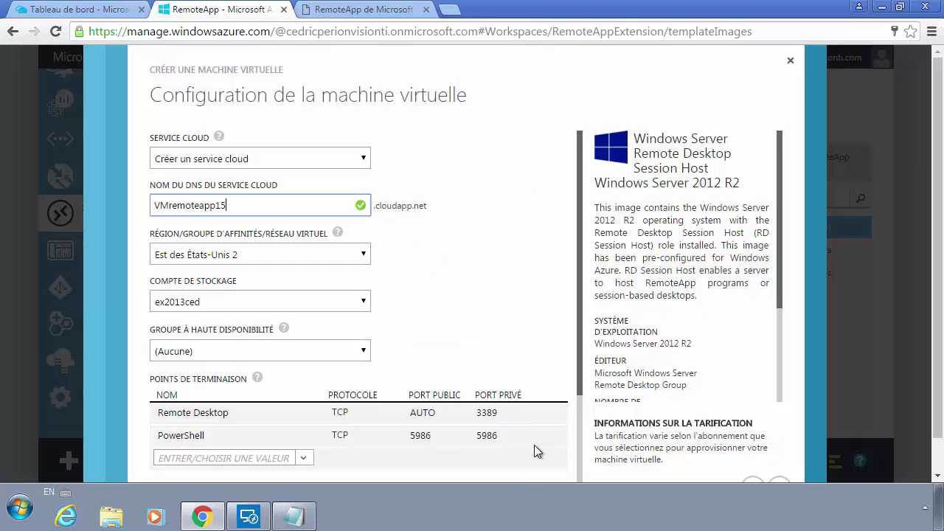
click(777, 484)
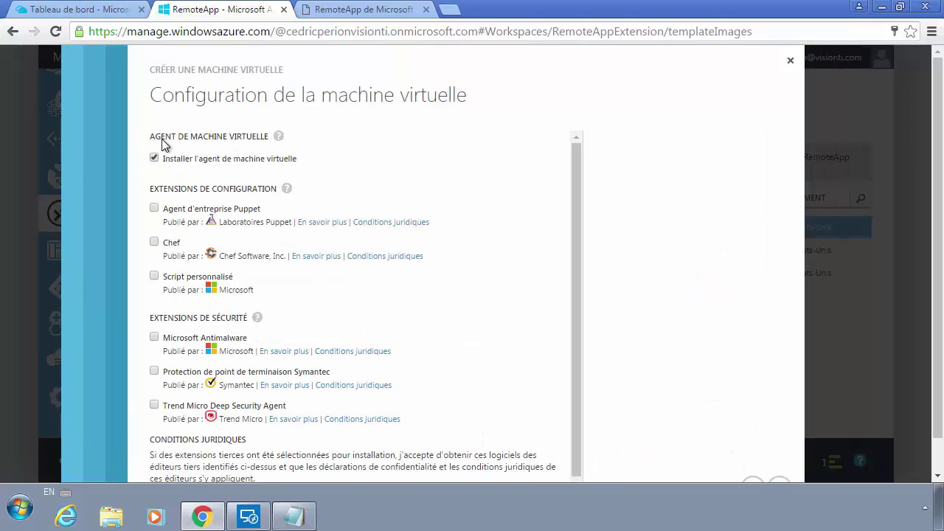
Step: Disable VM agent installation and complete the wizard to create the virtual machine
click(155, 158)
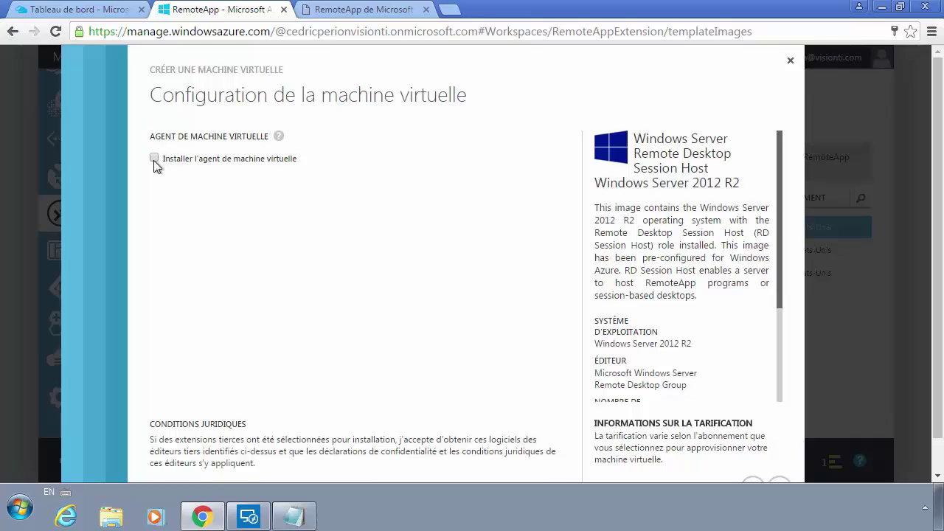
click(155, 159)
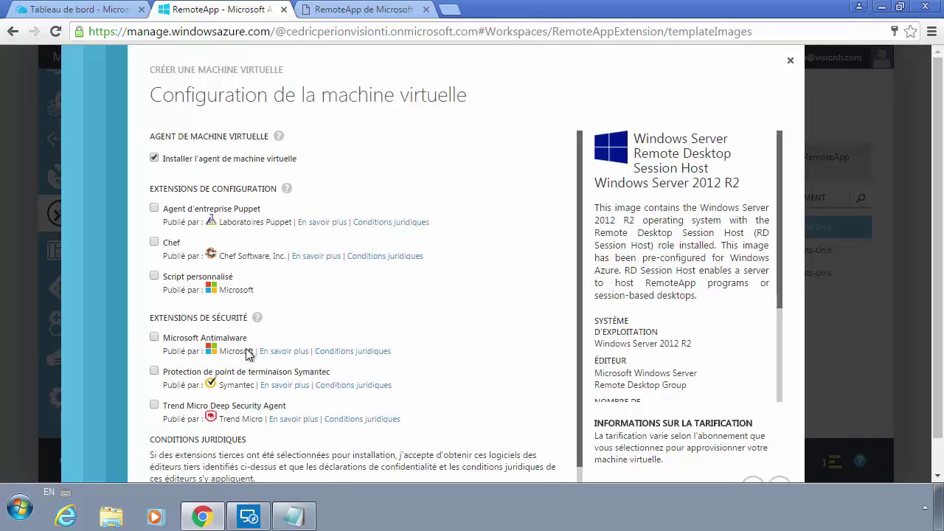
mouse_move(244, 310)
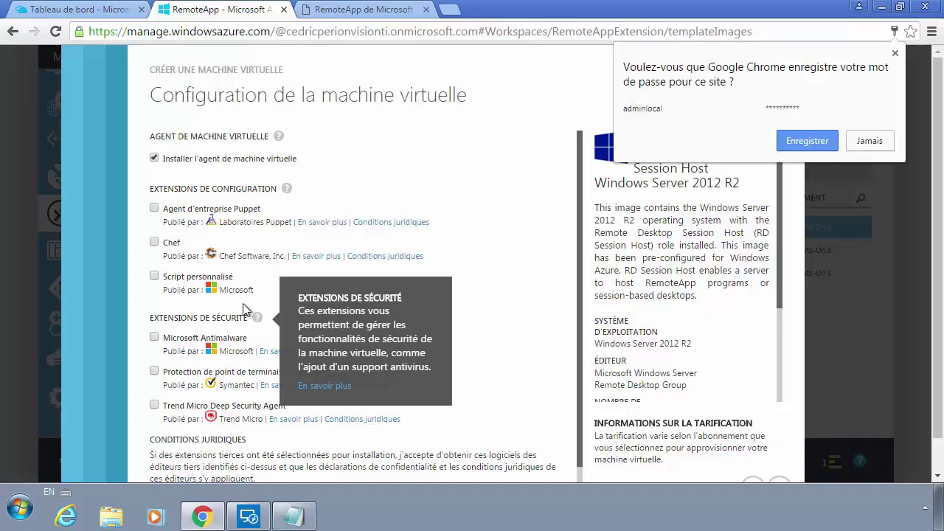
click(154, 158)
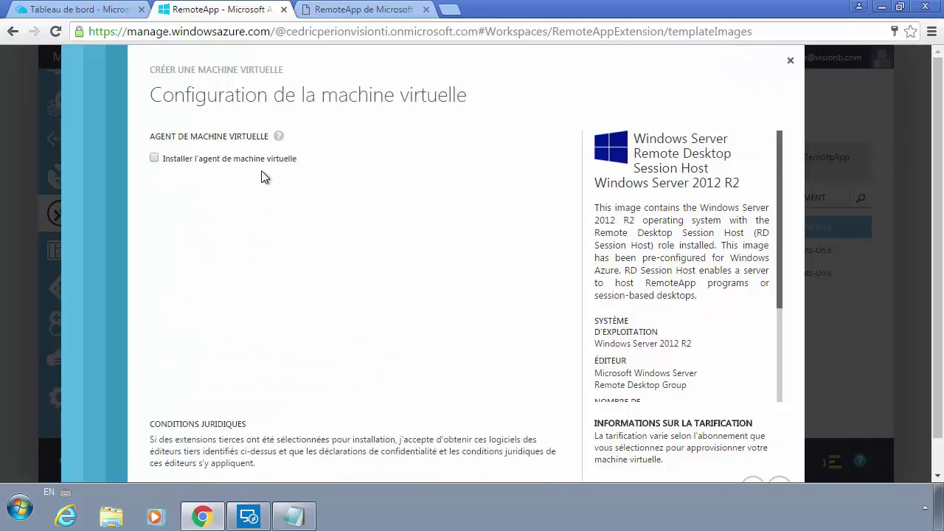
click(783, 486)
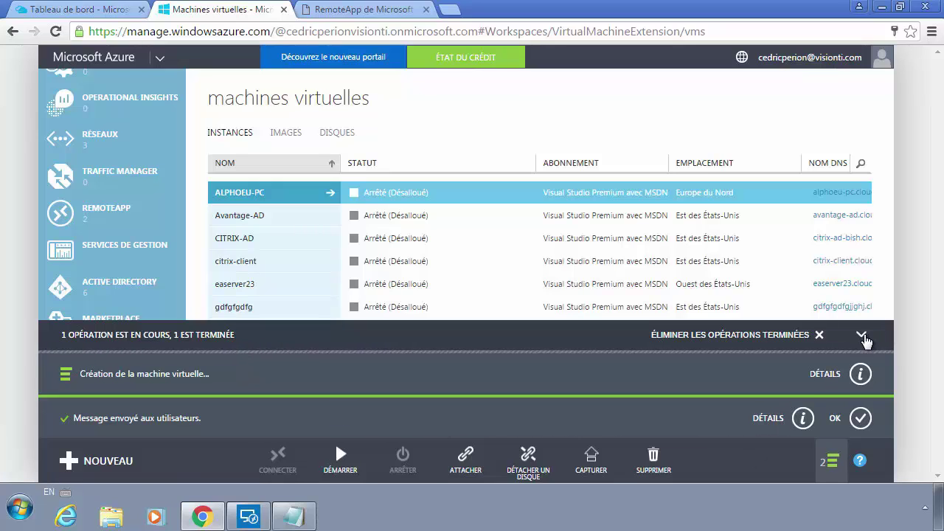
Step: Collapse the operations panel, select the running VMremoteapp, and connect to it
double_click(864, 341)
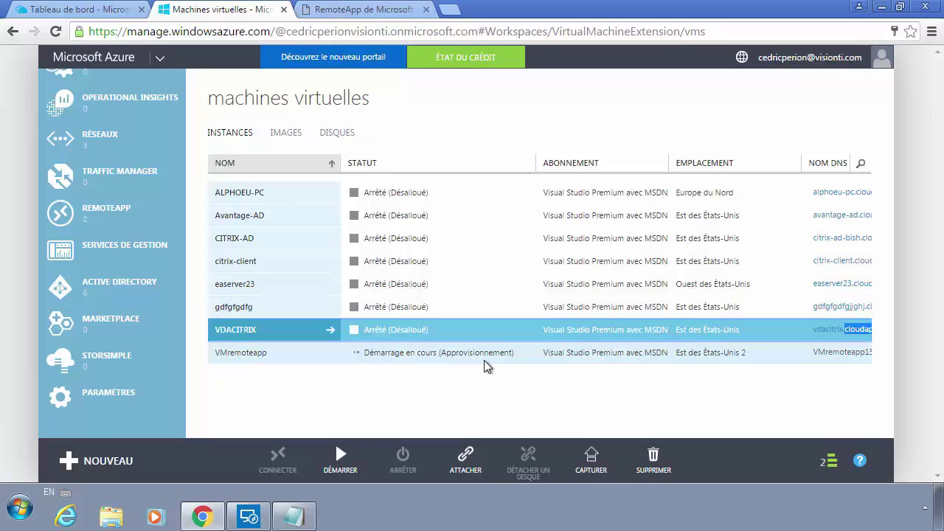
click(438, 353)
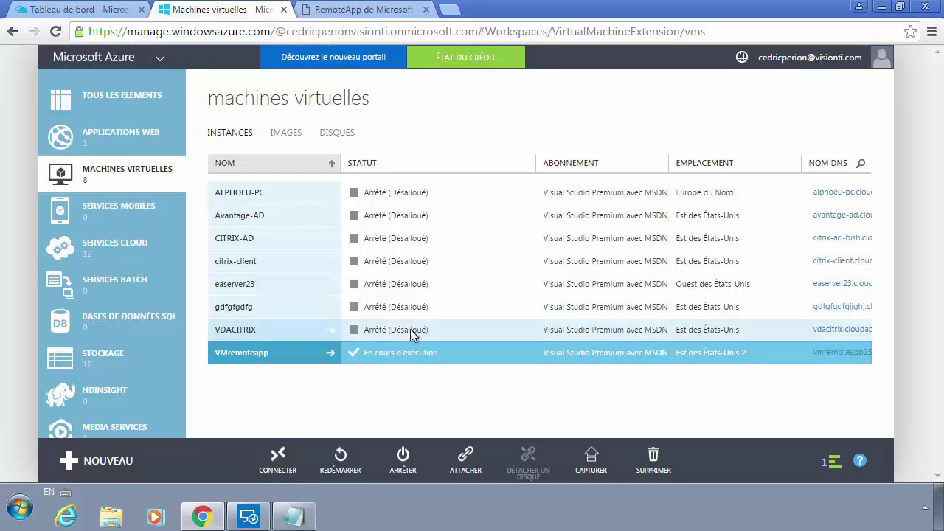
click(410, 329)
click(401, 352)
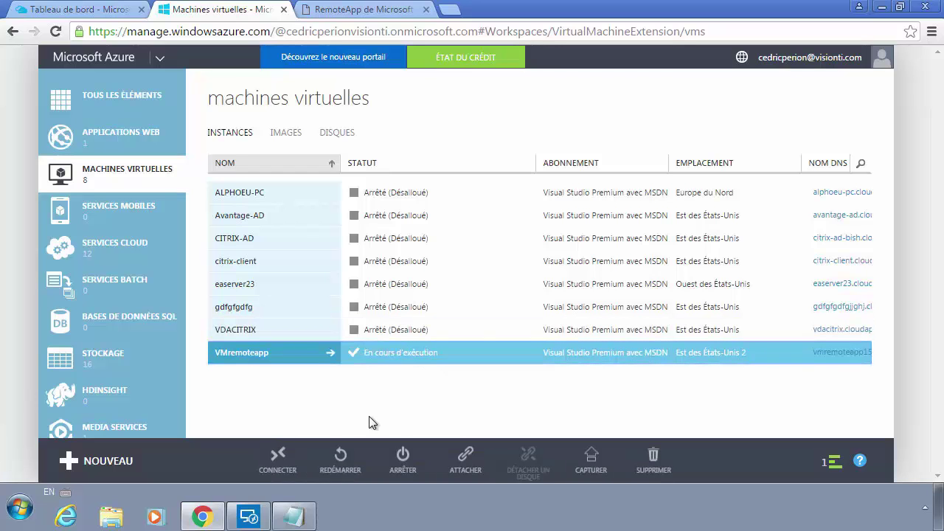
click(294, 449)
Step: Open the downloaded .rdp file and start the connection, then dismiss the prompts
click(74, 467)
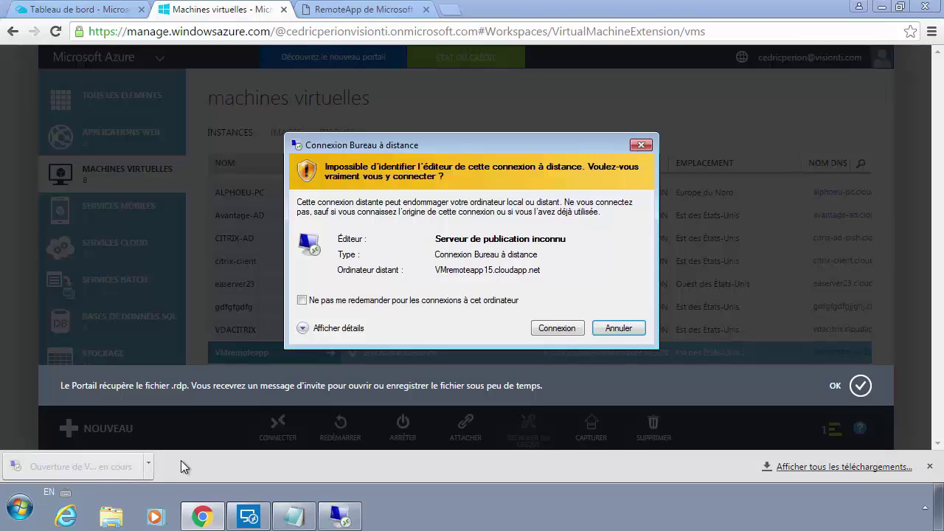
click(557, 330)
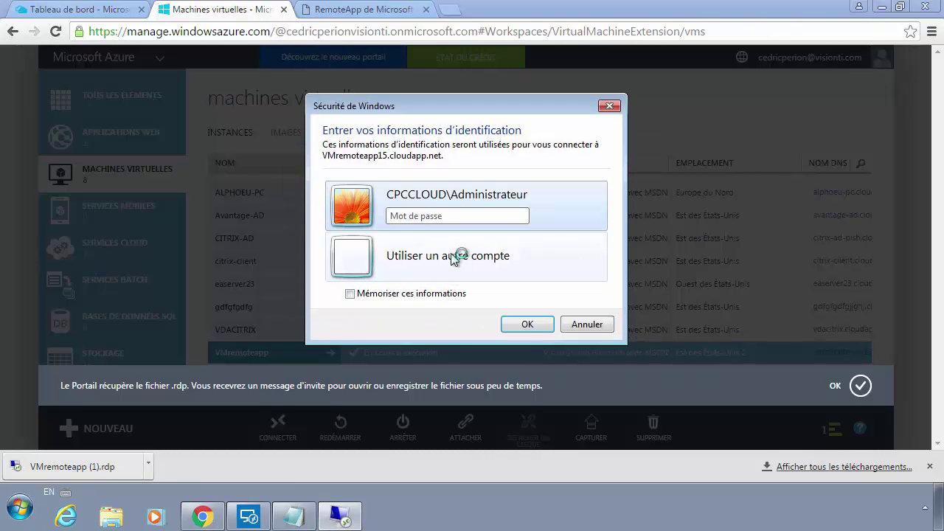
click(452, 255)
key(Return)
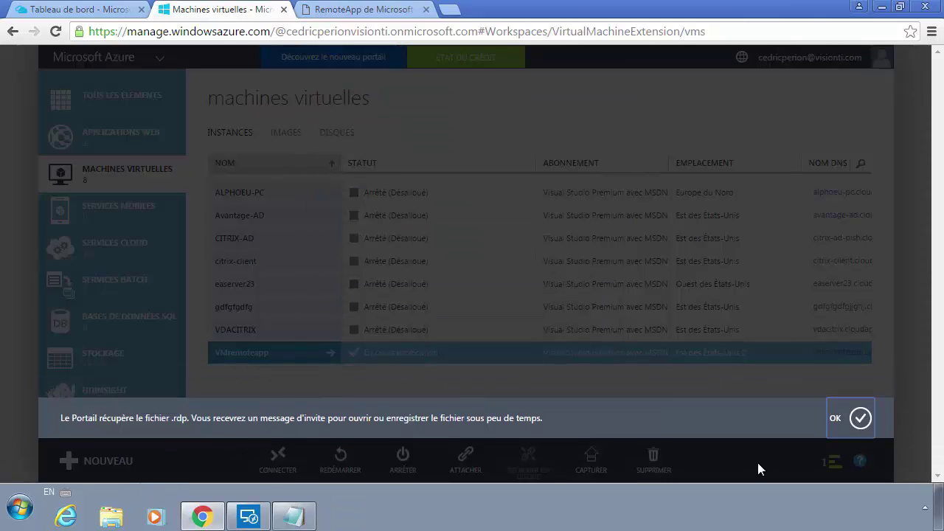
click(857, 420)
Step: Reconnect, sign in with the local administrator credentials, and accept the certificate
click(283, 460)
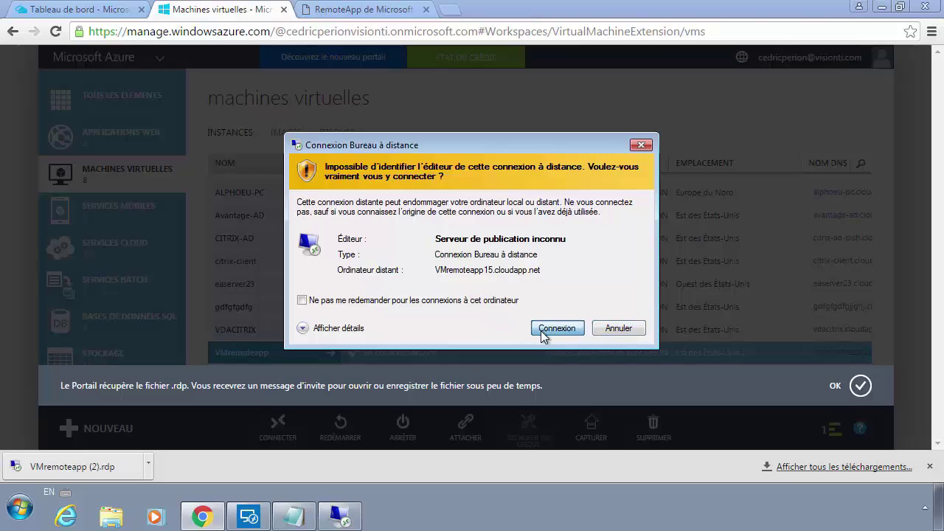
click(557, 328)
click(481, 265)
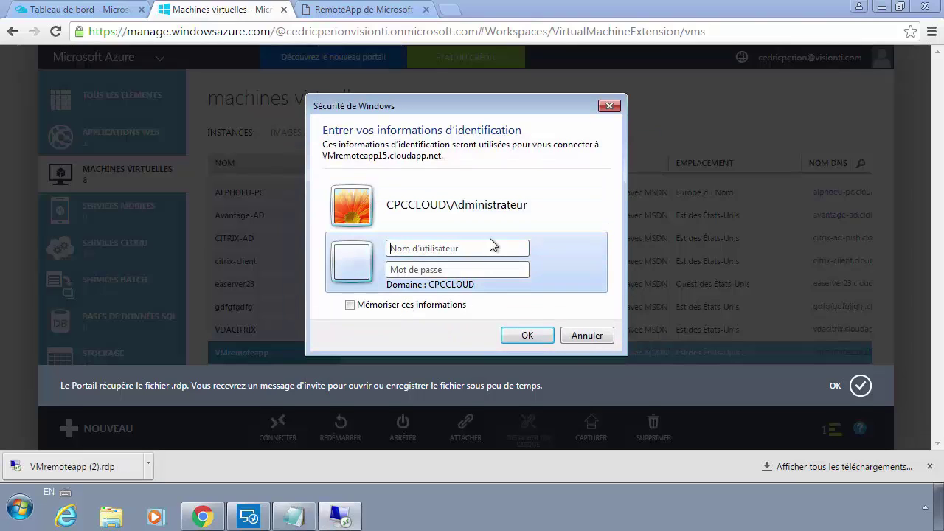
text(.\)
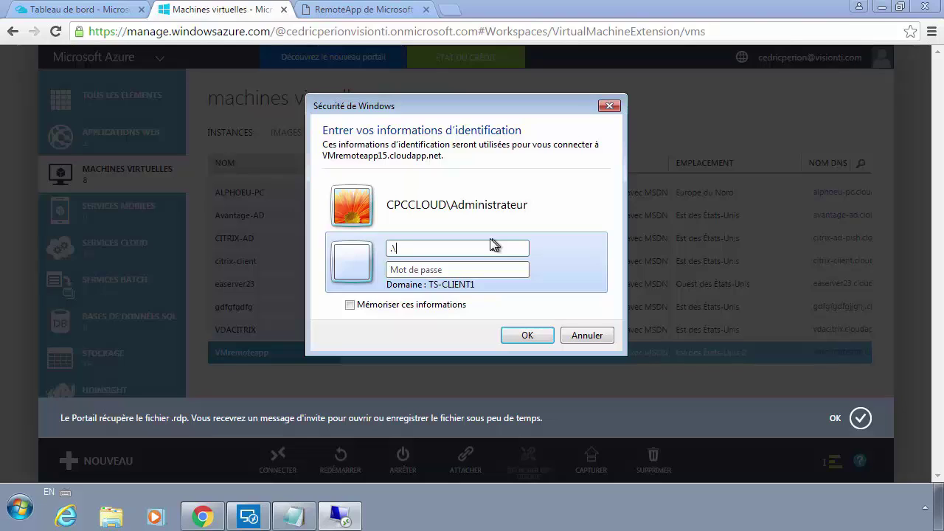
text(adminlocalPassword1)
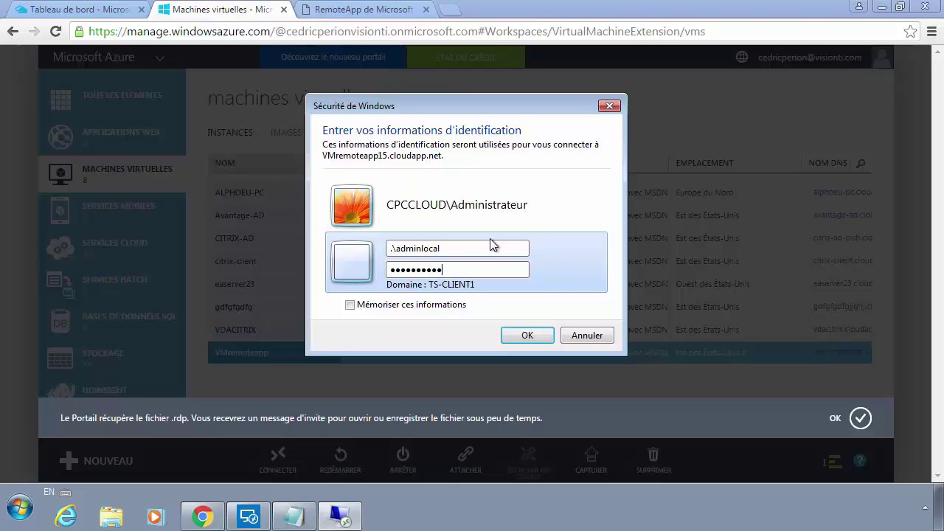
key(Return)
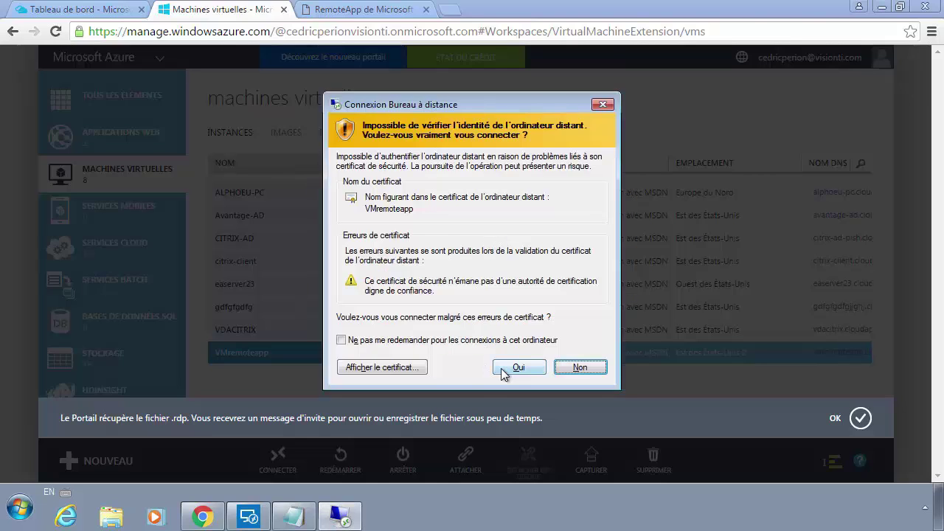
click(503, 368)
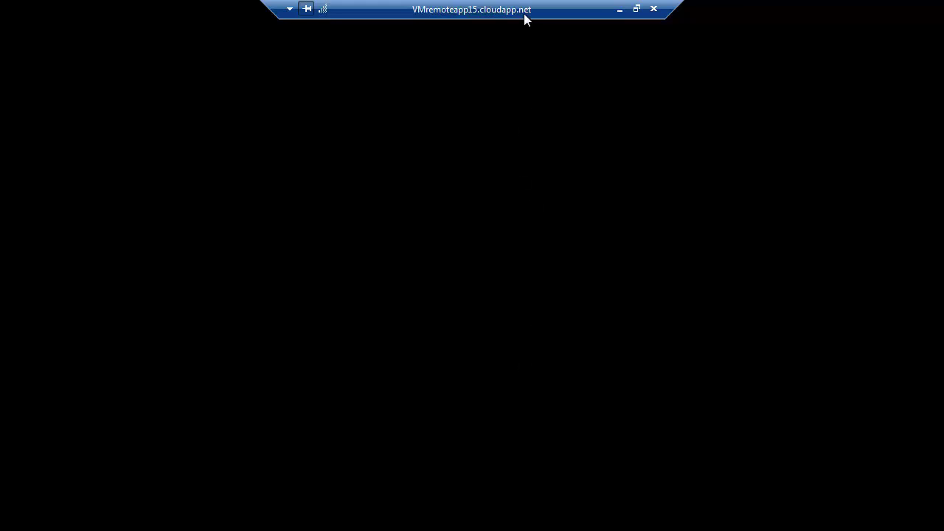
Step: Return the remote session to full screen and close the network discovery prompt
double_click(489, 13)
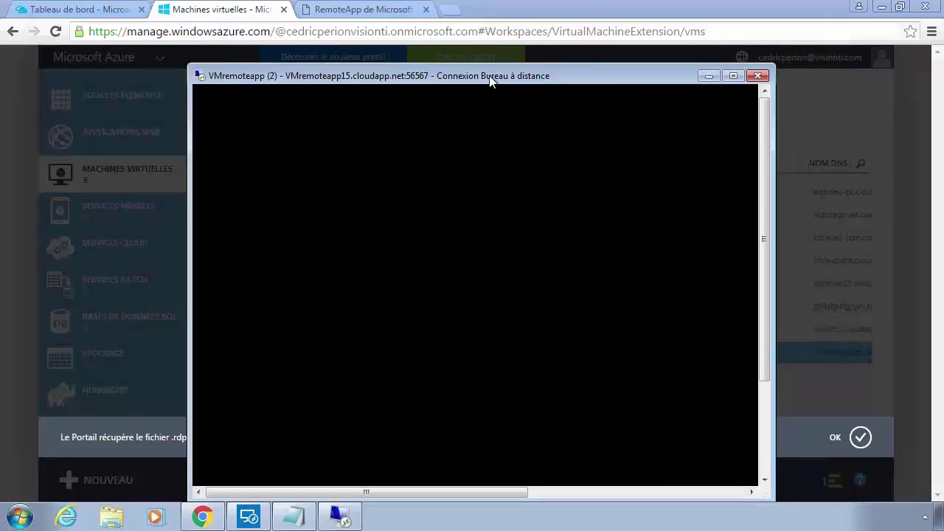
drag(488, 72, 476, 29)
double_click(476, 29)
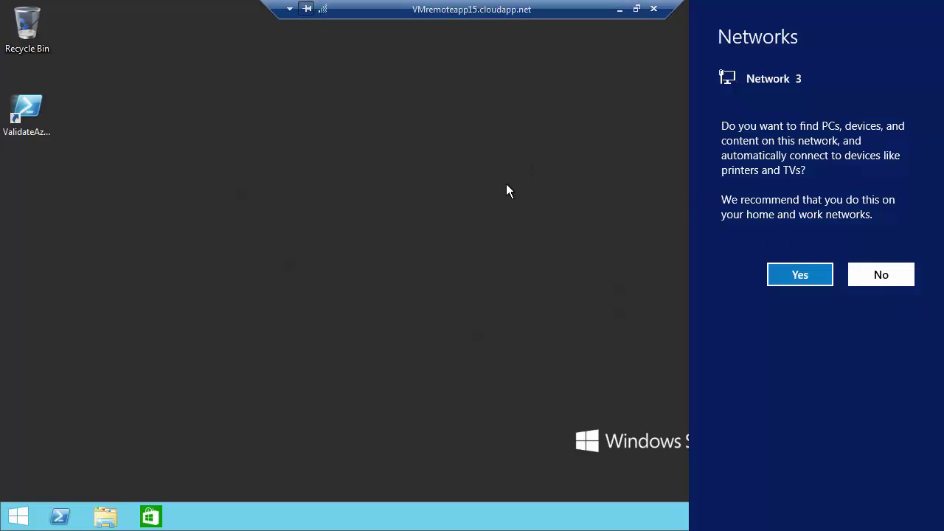
click(536, 214)
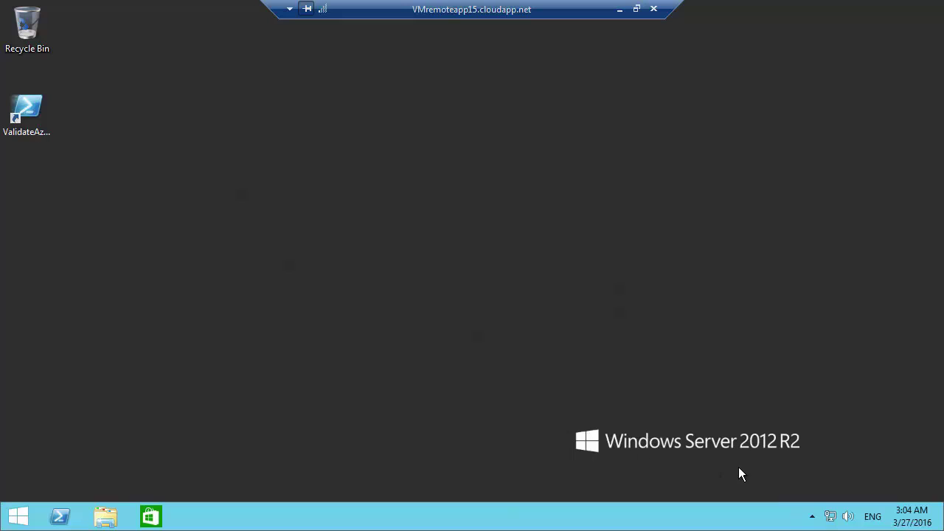
click(813, 516)
click(27, 111)
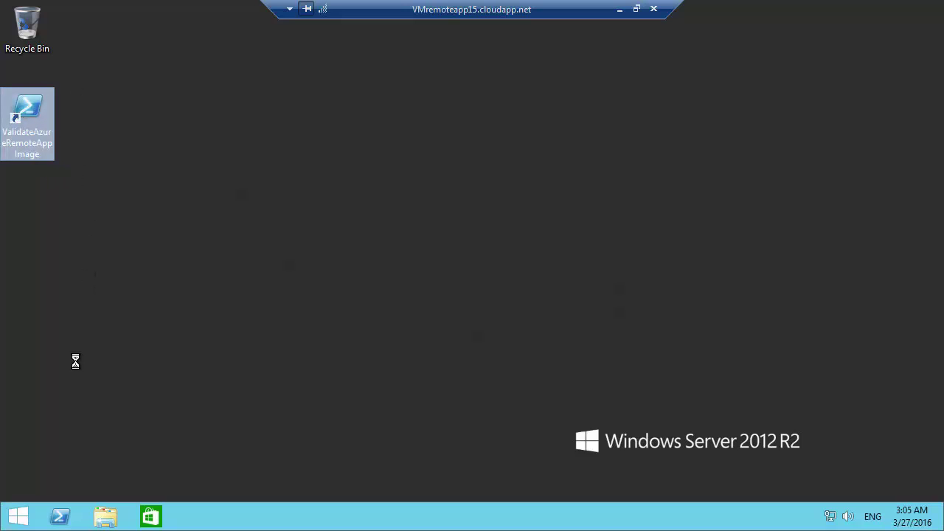
right_click(36, 119)
click(96, 342)
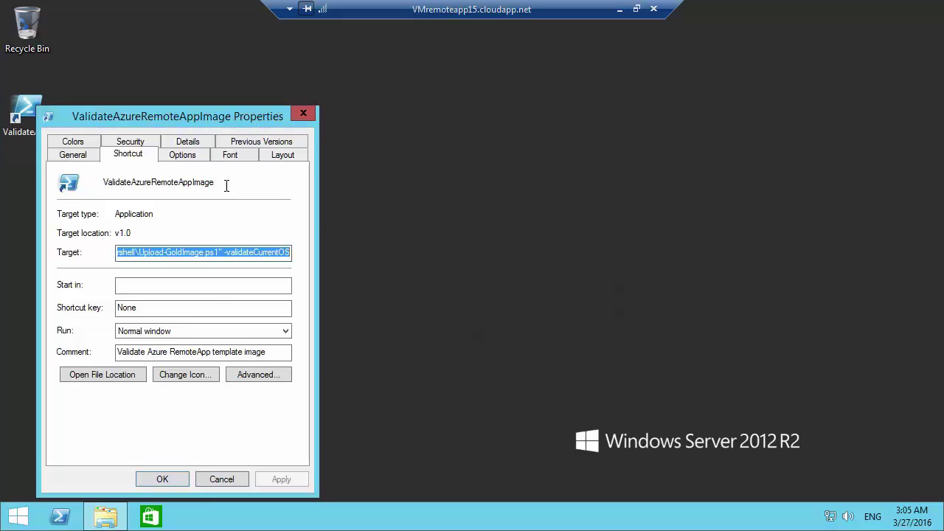
click(228, 253)
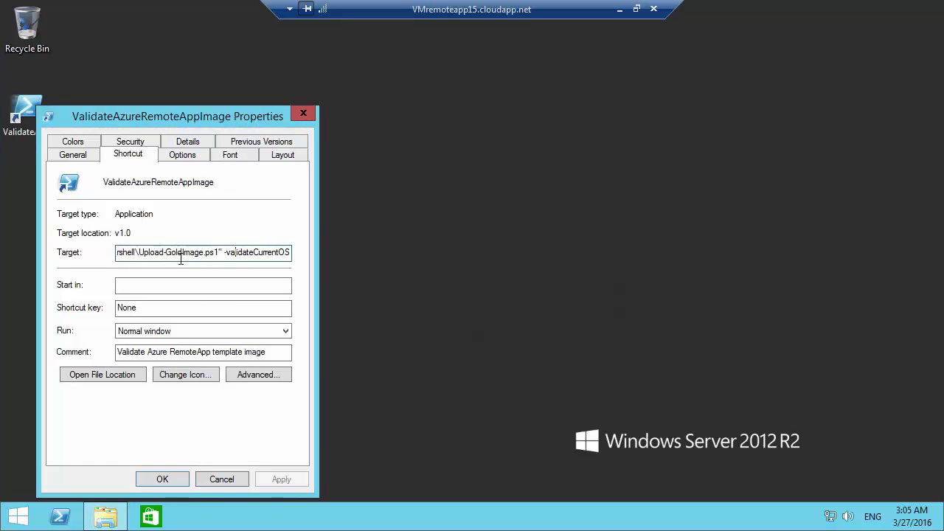
drag(258, 254, 81, 252)
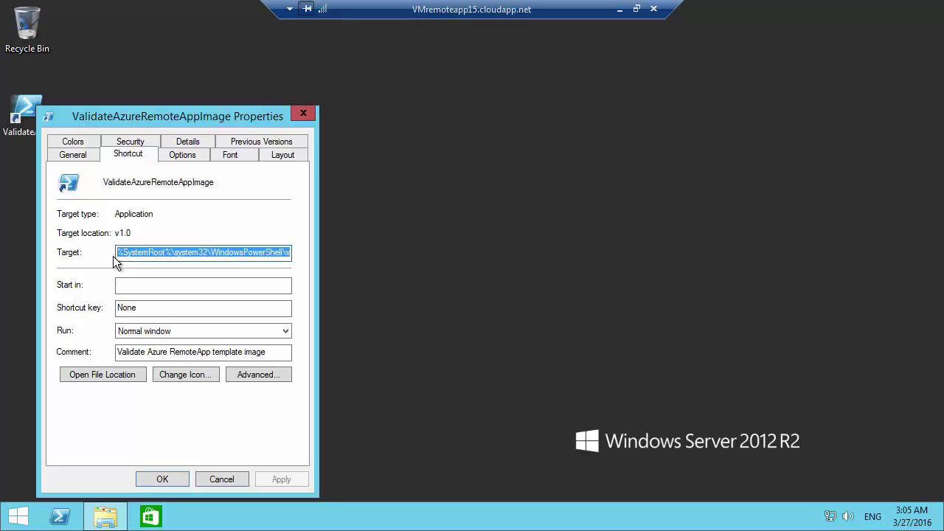
click(222, 255)
drag(222, 256, 349, 256)
click(195, 480)
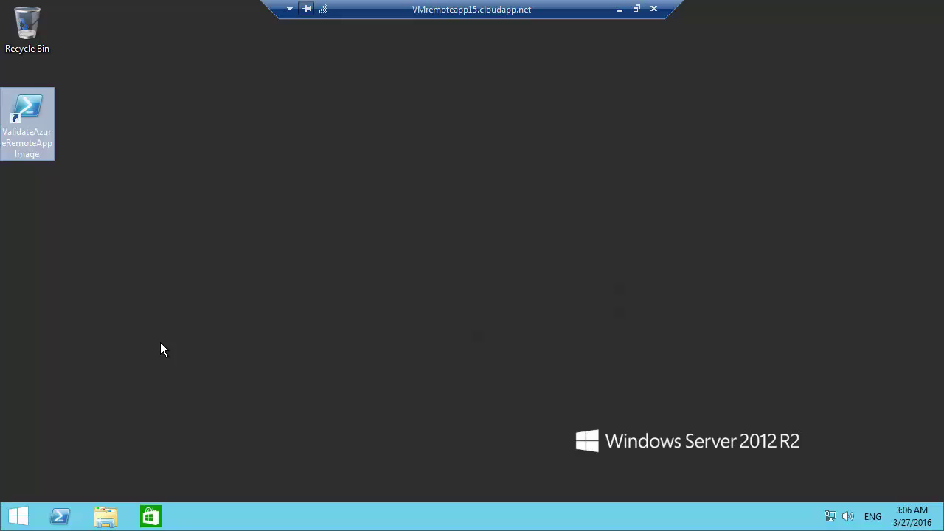
Step: Launch Internet Explorer from the server's Start screen and go back to the desktop
click(17, 514)
click(218, 399)
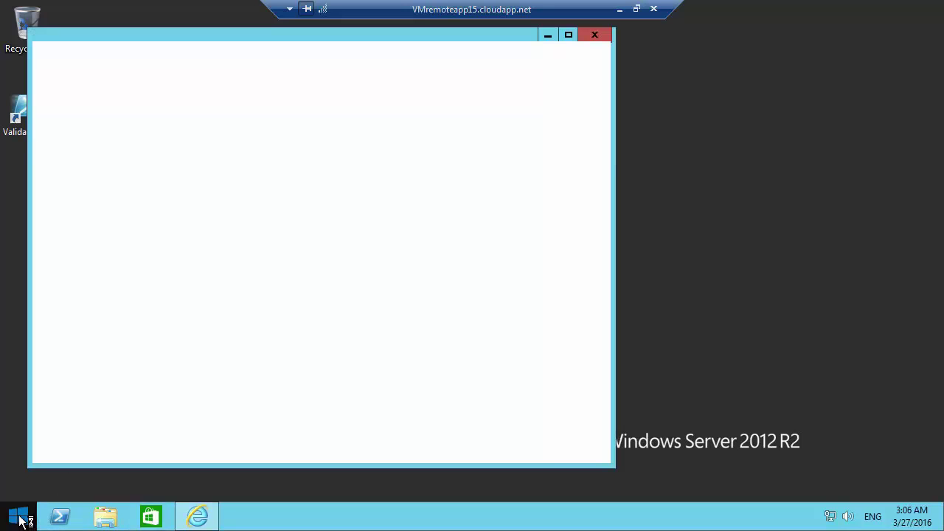
click(19, 517)
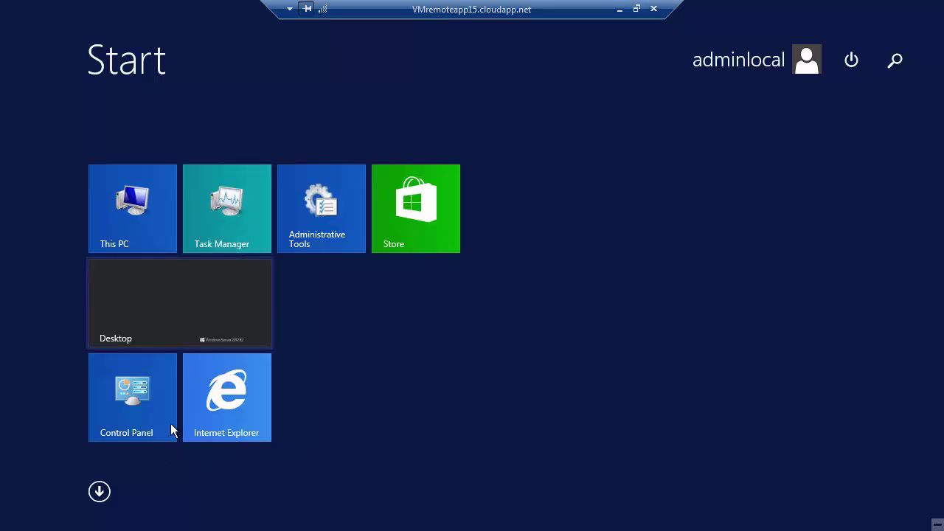
click(100, 492)
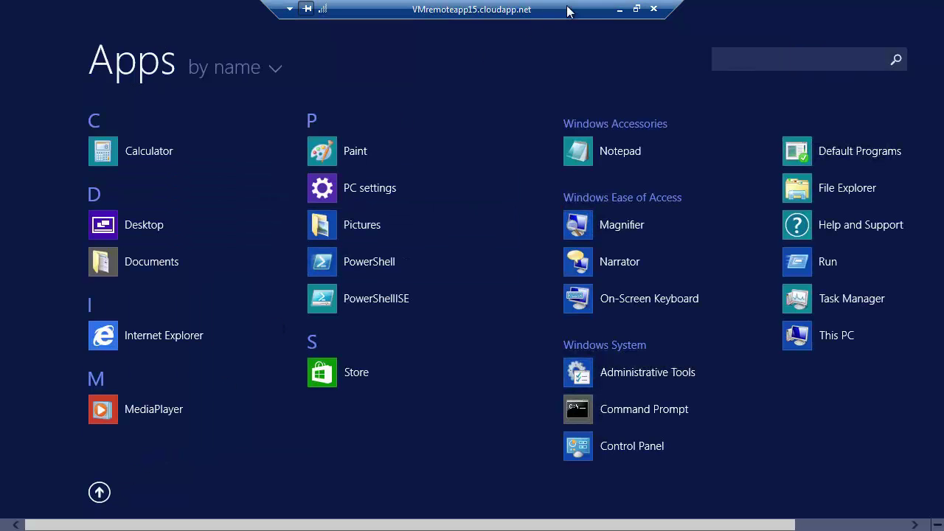
click(618, 9)
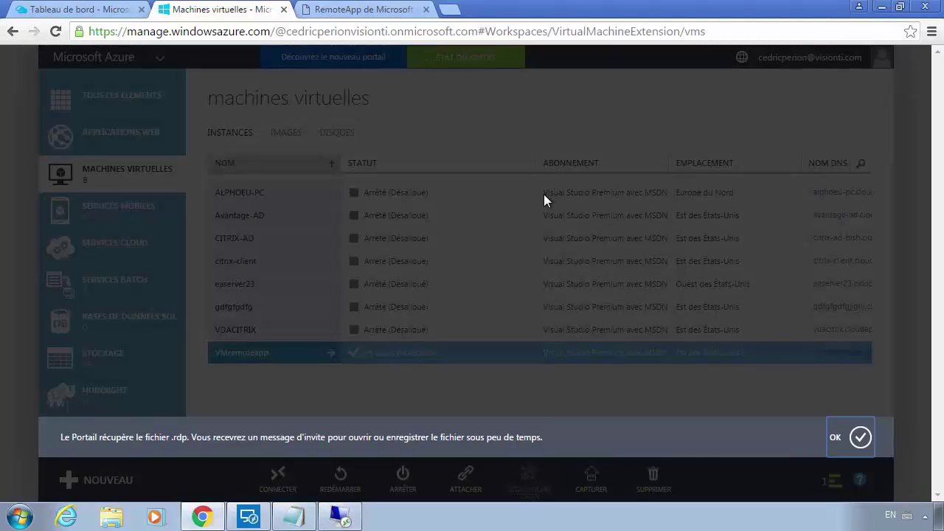
click(340, 516)
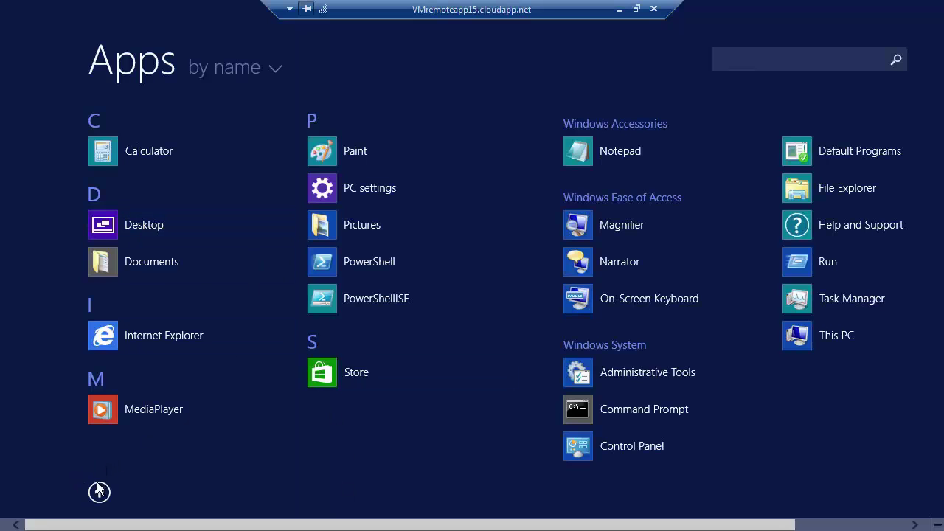
click(98, 492)
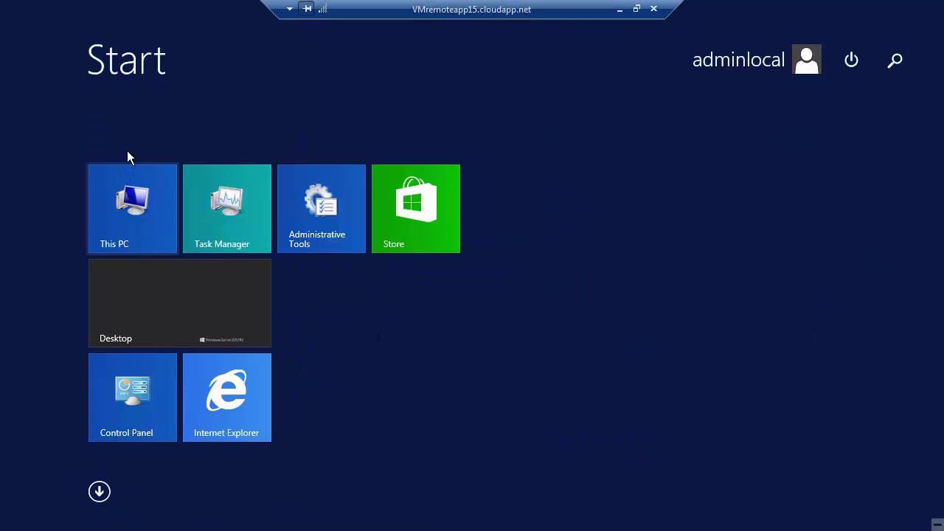
click(127, 331)
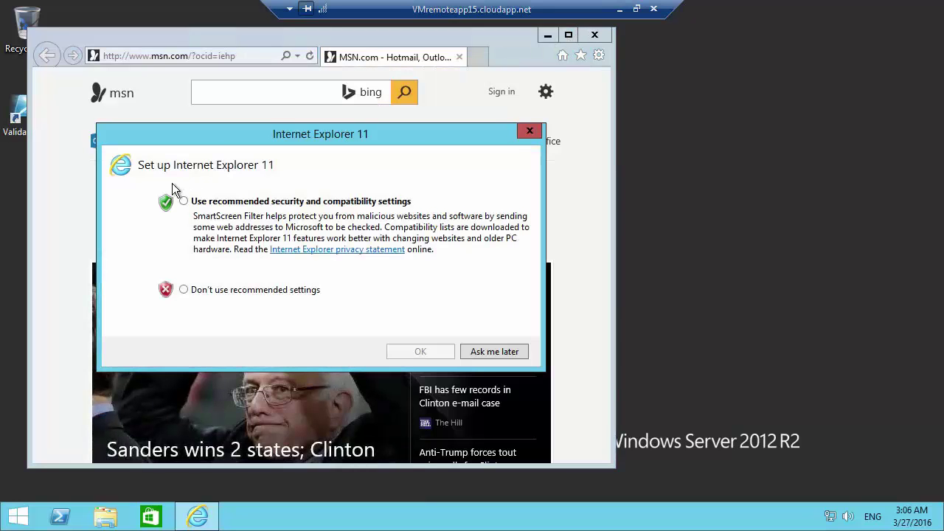
click(217, 202)
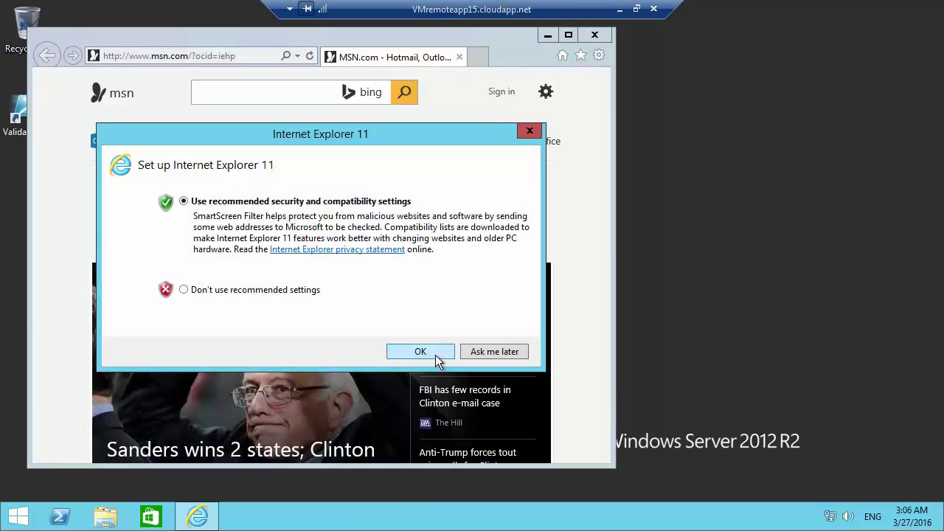
click(438, 354)
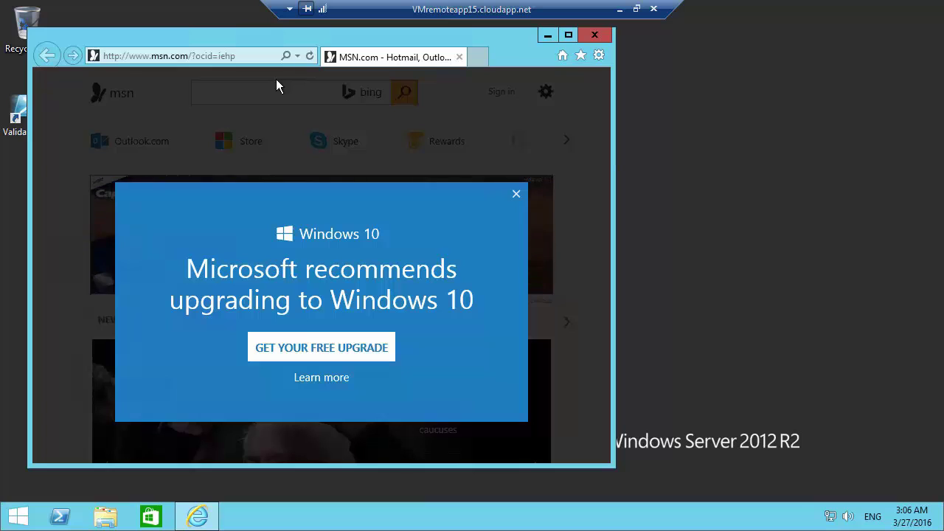
click(251, 57)
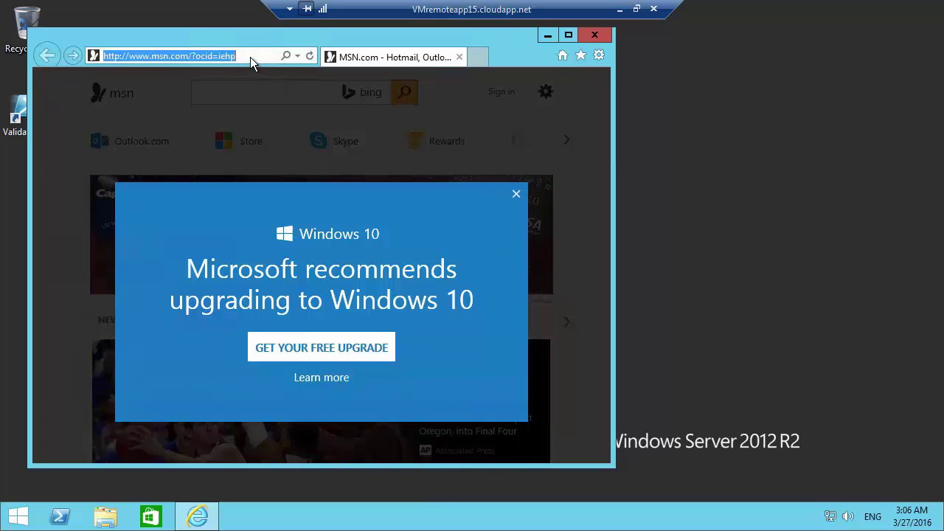
text(www.)
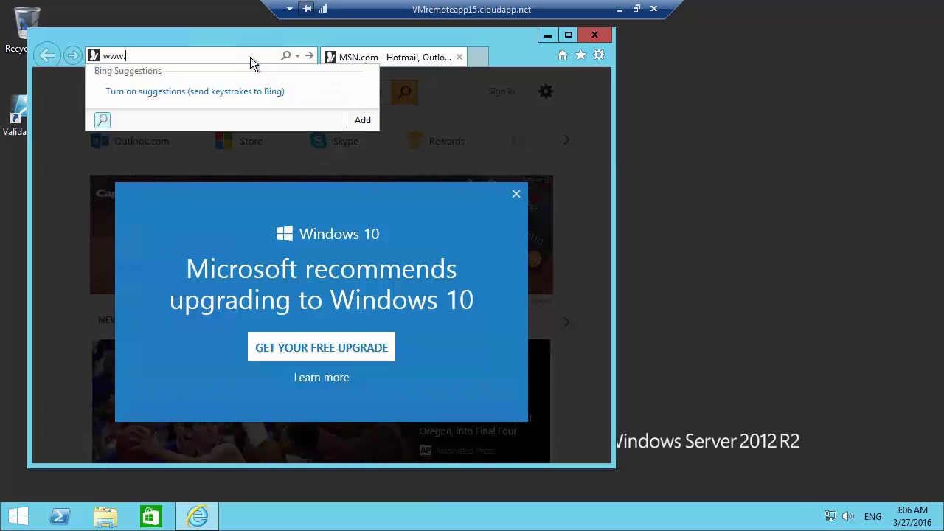
text(google.ca)
key(Return)
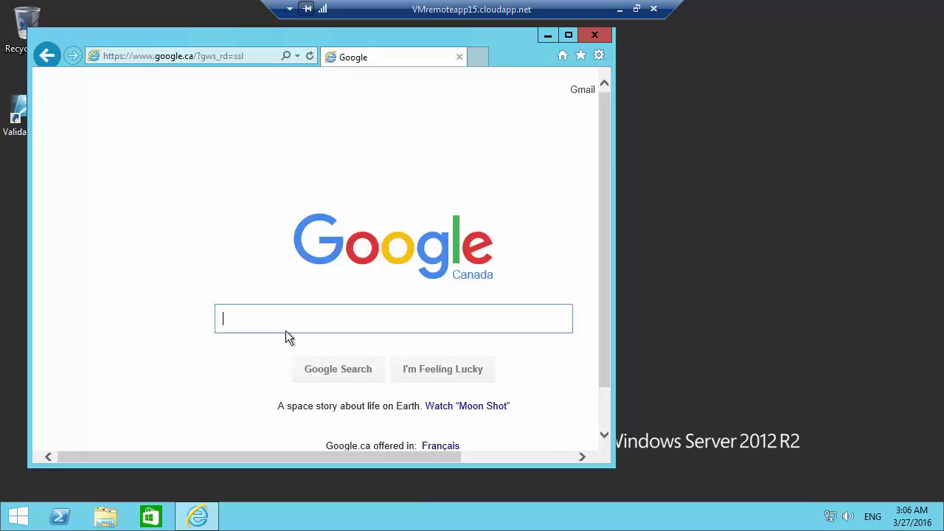
text(ninite)
key(Return)
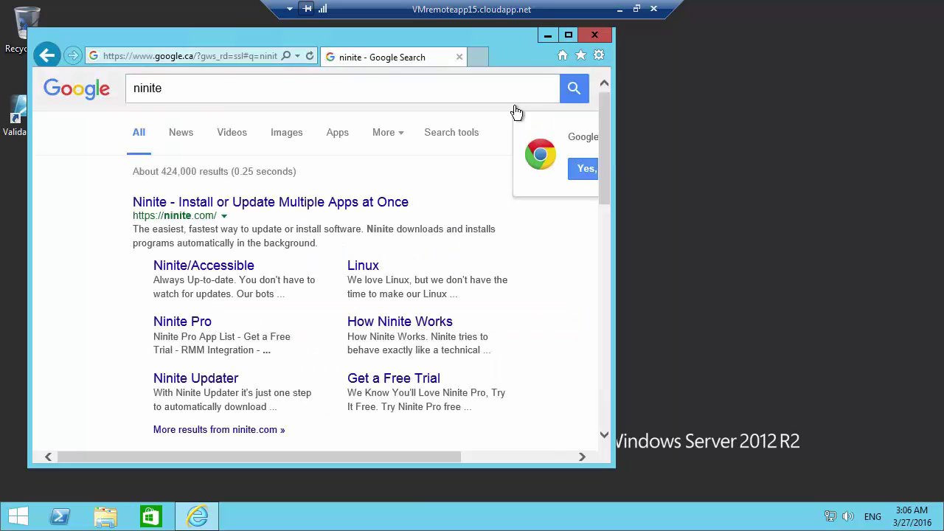
Step: Open ninite.com, check 7-Zip, and get the installer
key(super+Up)
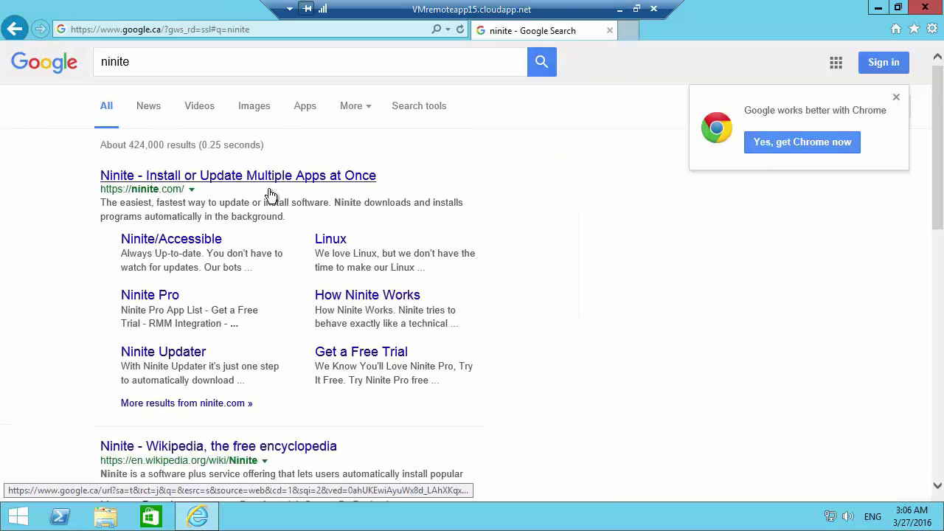
click(253, 182)
scroll(354, 391, down, 2)
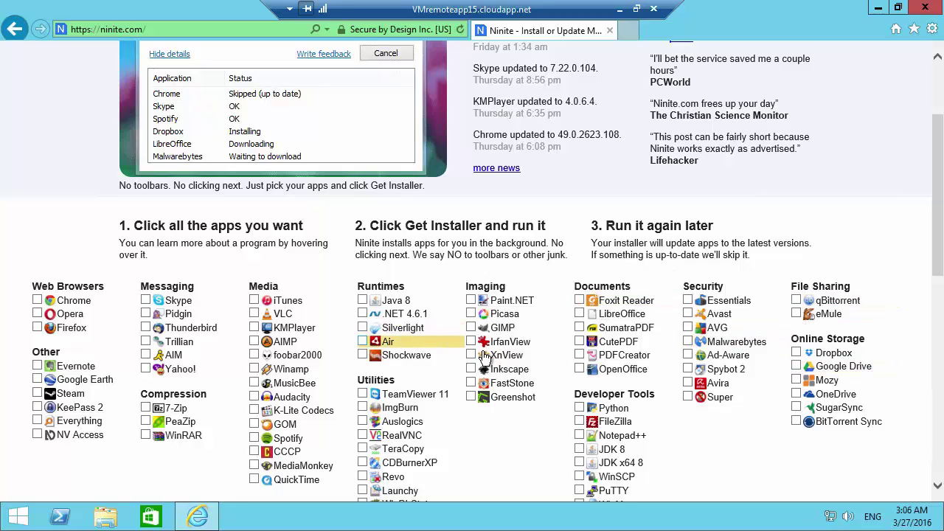
scroll(420, 457, down, 3)
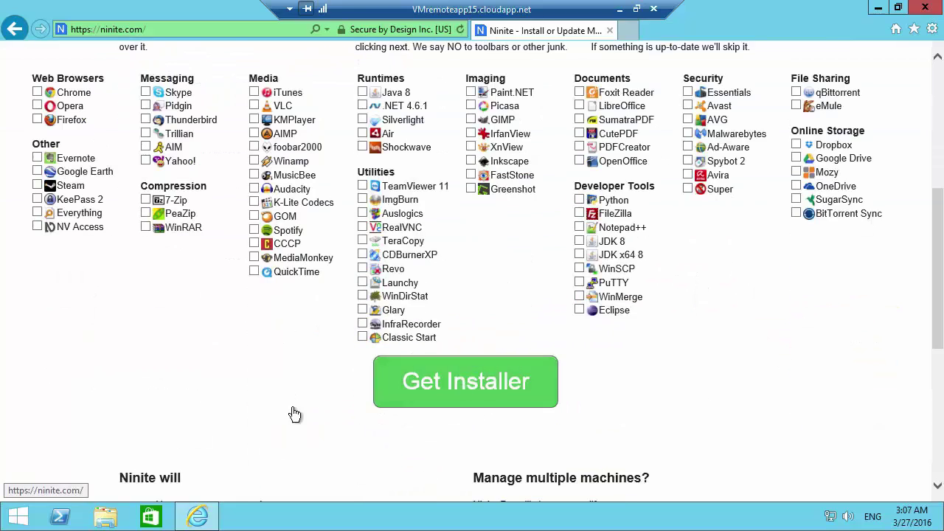
scroll(287, 442, up, 2)
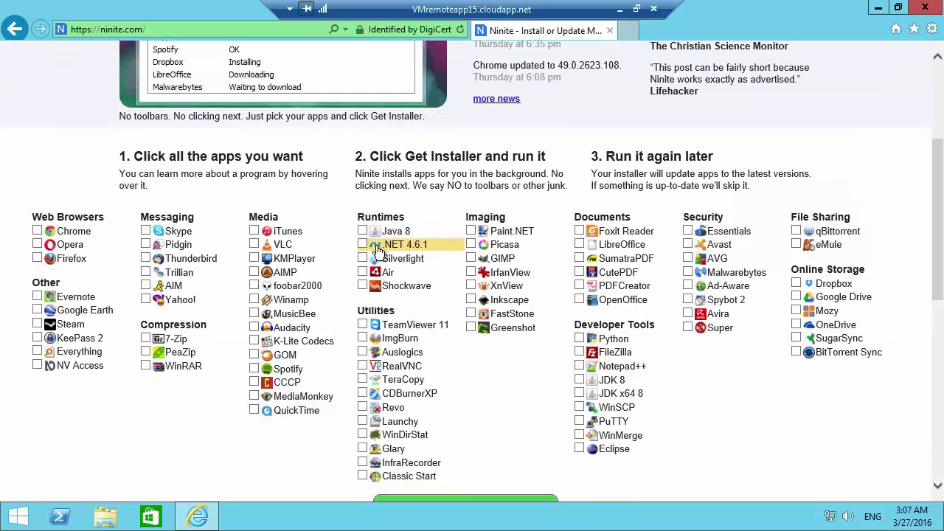
click(159, 341)
scroll(307, 385, down, 1)
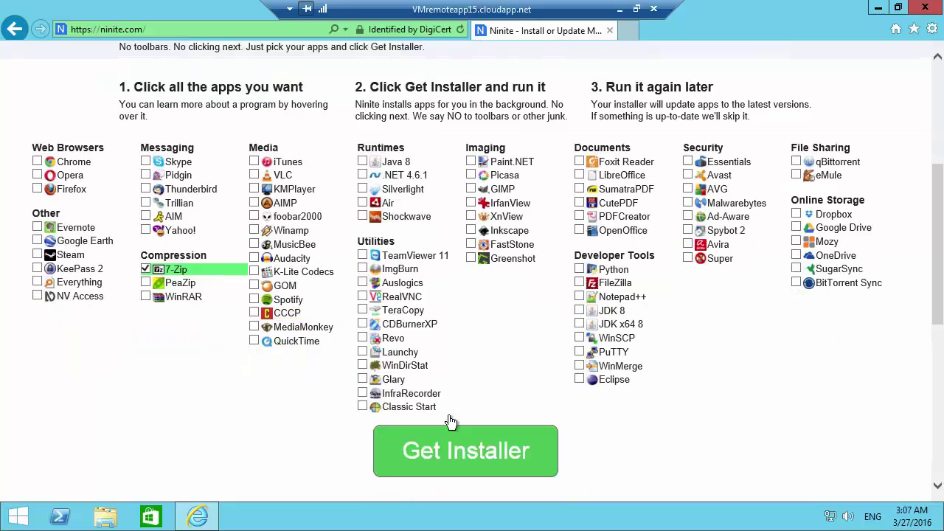
click(466, 447)
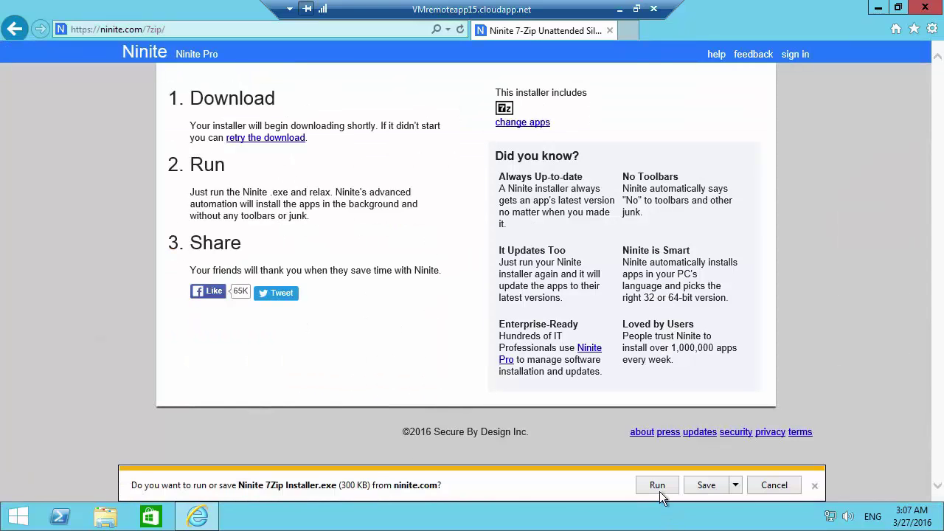
Step: Install 7-Zip with the Ninite installer, then close the installer and browser
click(660, 487)
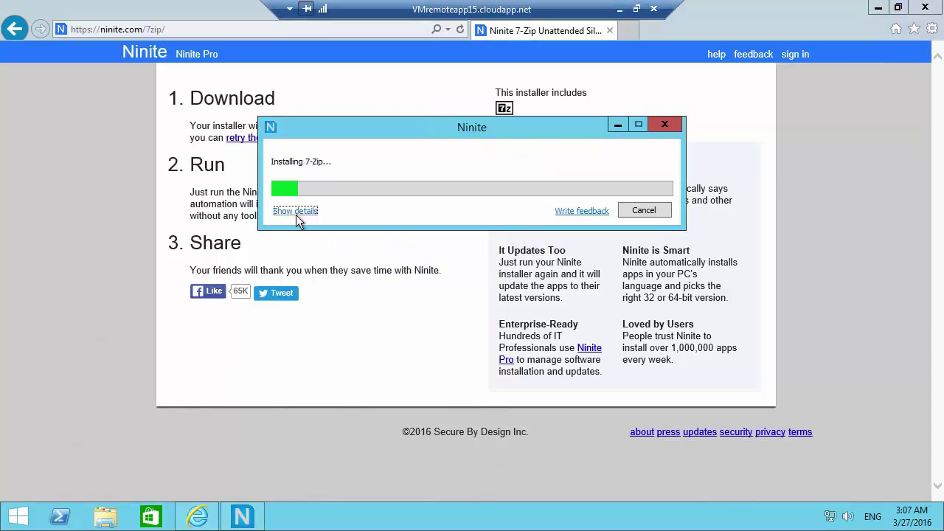
click(294, 212)
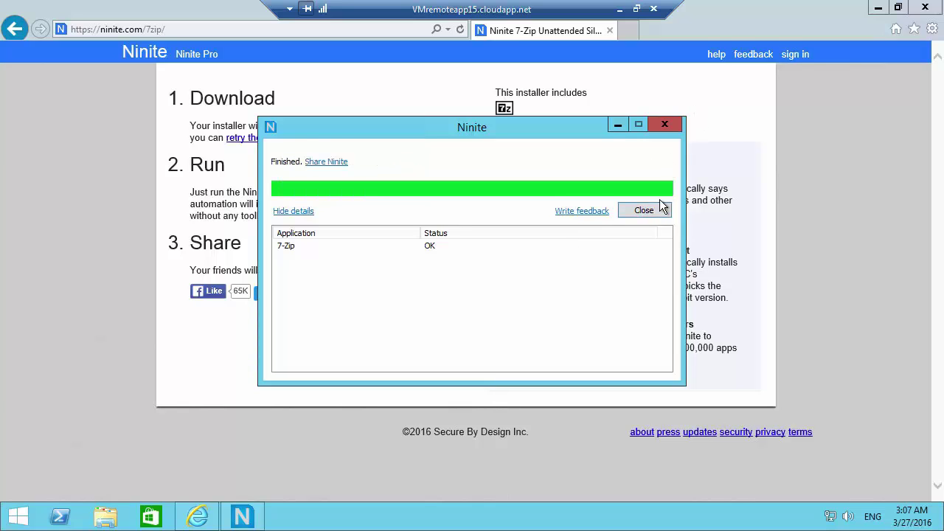
click(642, 211)
click(925, 7)
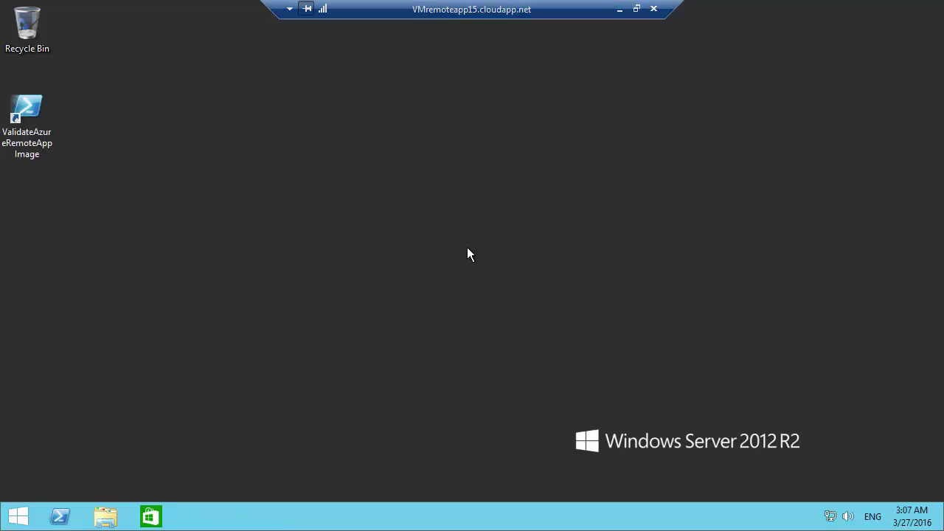
Step: Verify 7-Zip File Manager appears among apps sorted by install date, then return to the desktop
click(16, 516)
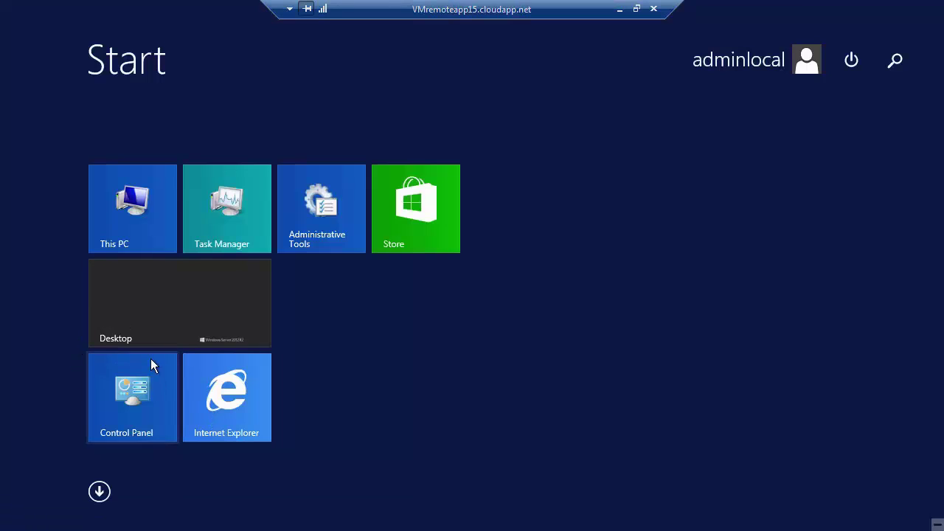
click(99, 491)
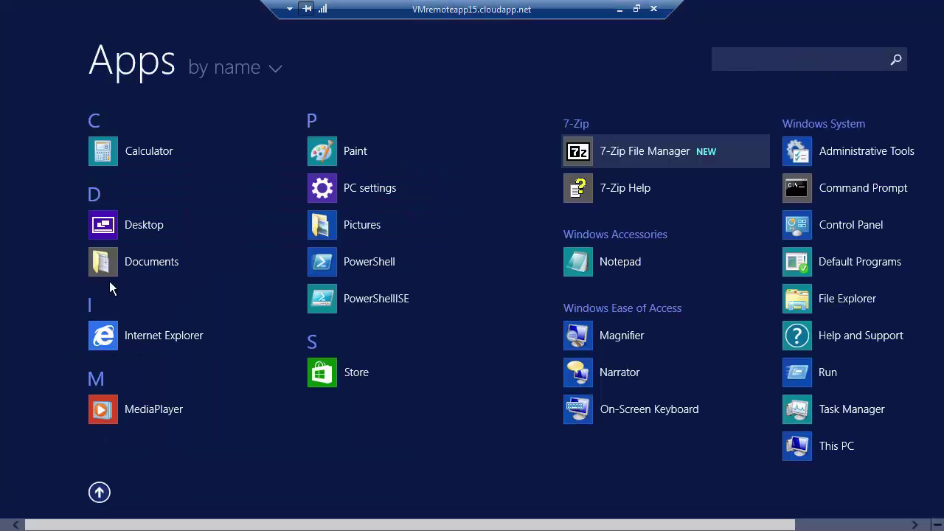
click(220, 71)
click(249, 109)
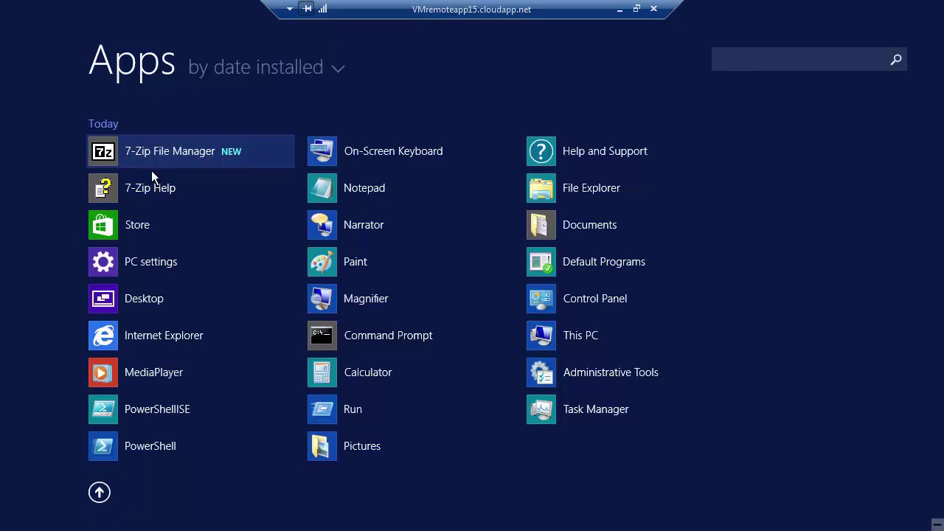
click(304, 74)
click(795, 206)
click(102, 489)
click(256, 283)
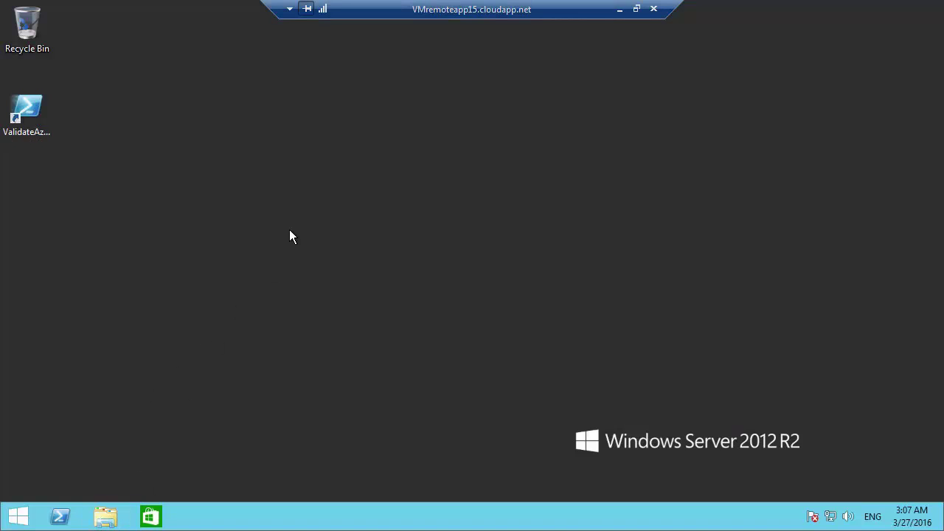
Step: Browse in File Explorer to the C:\Program Files\7-Zip folder
key(super+e)
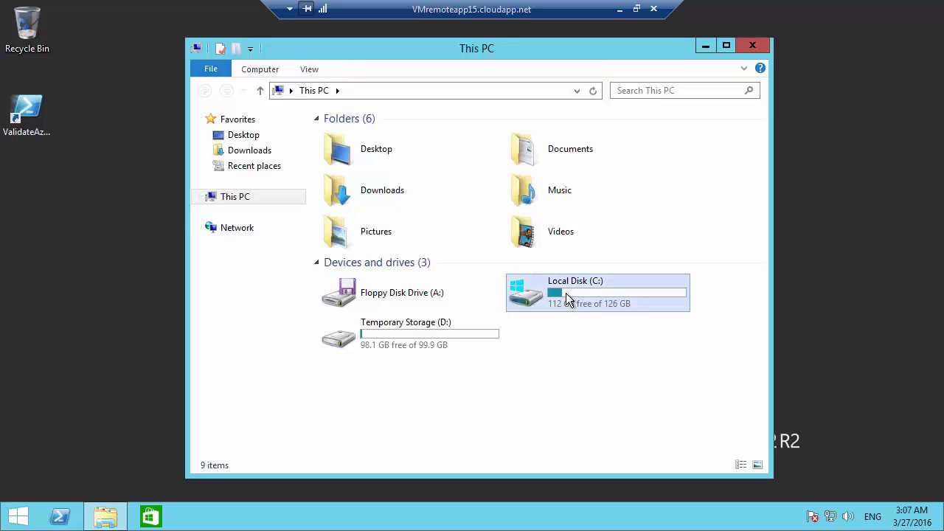
double_click(565, 293)
click(358, 169)
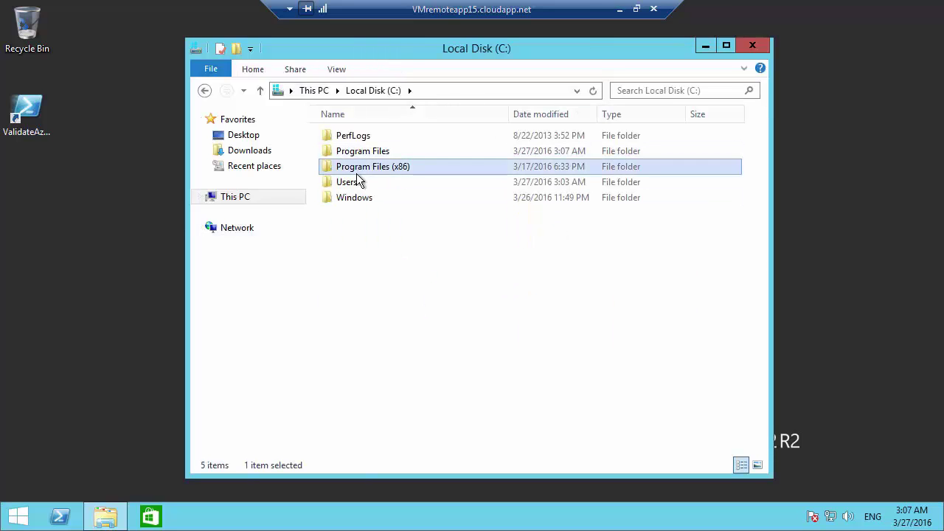
double_click(368, 168)
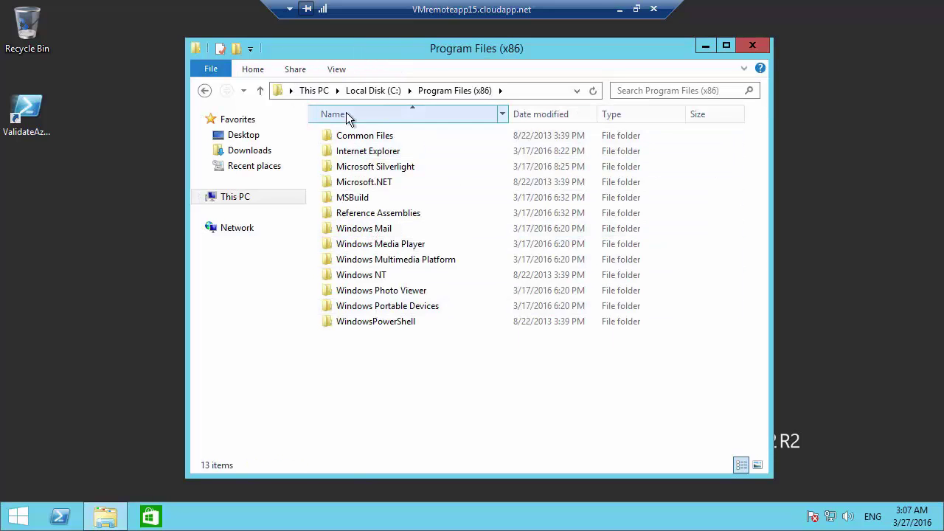
click(383, 91)
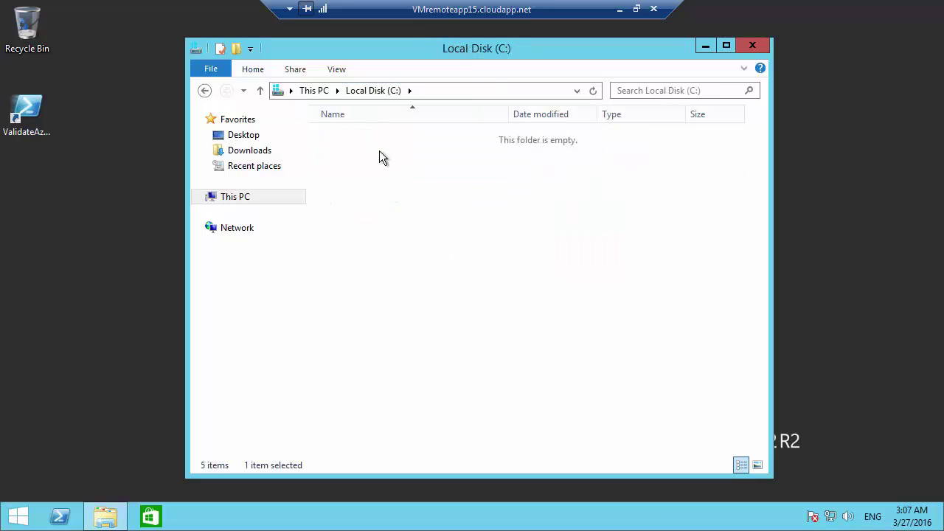
double_click(379, 155)
double_click(364, 139)
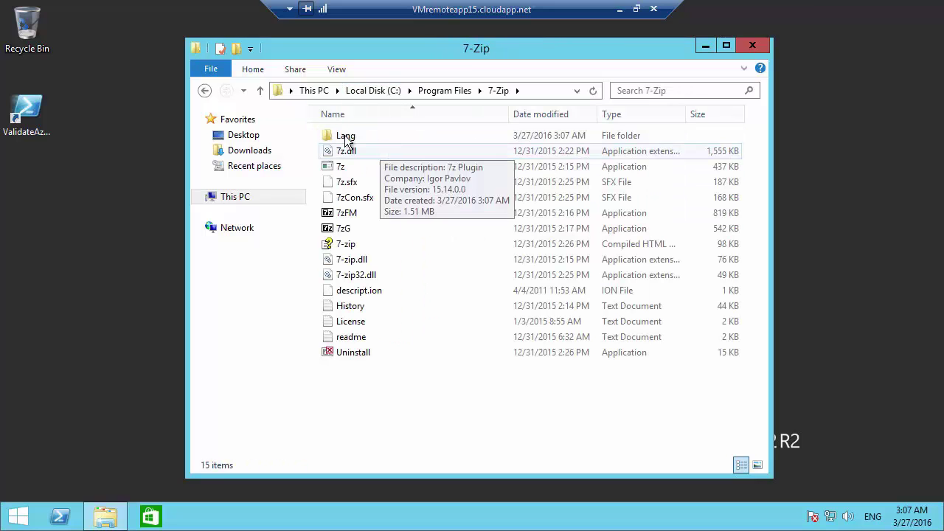
Step: Locate the 7zG program file and select the C:\Program Files\7-Zip path in the address bar
right_click(352, 234)
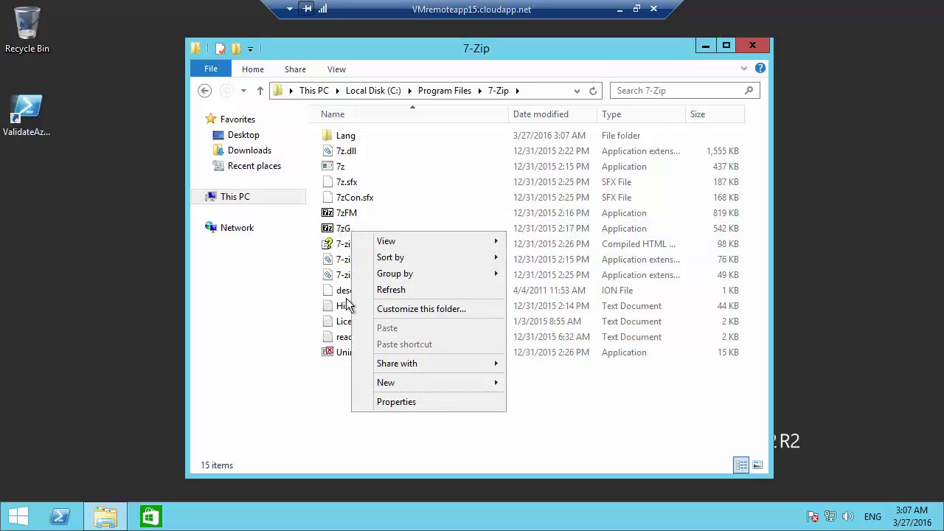
click(596, 433)
shift+click(345, 231)
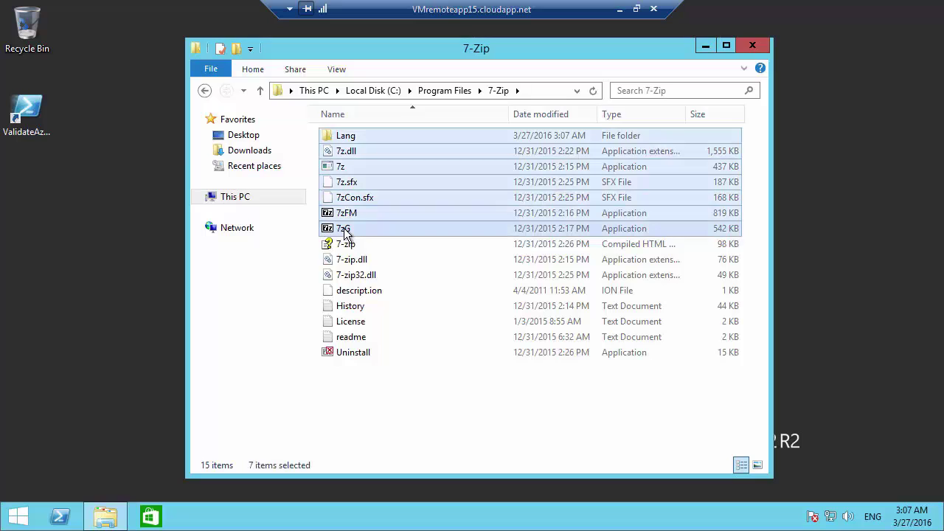
click(346, 232)
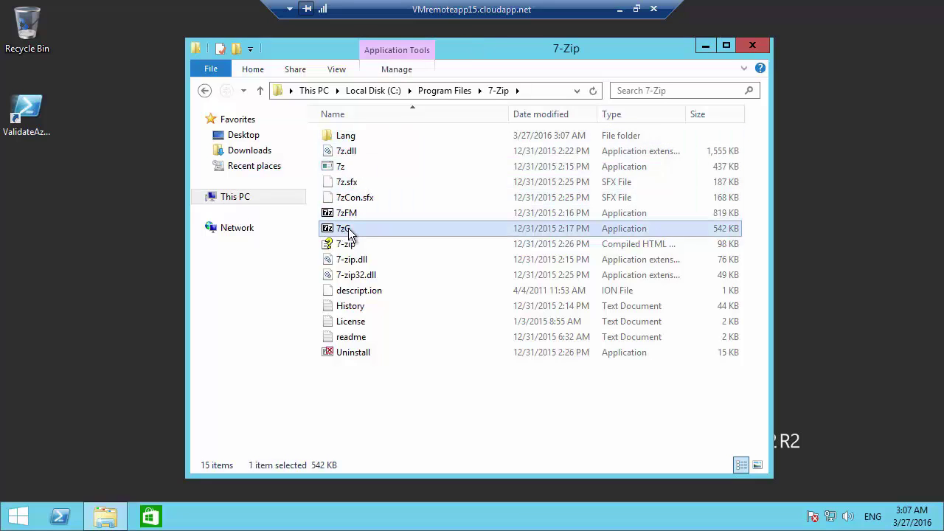
click(345, 230)
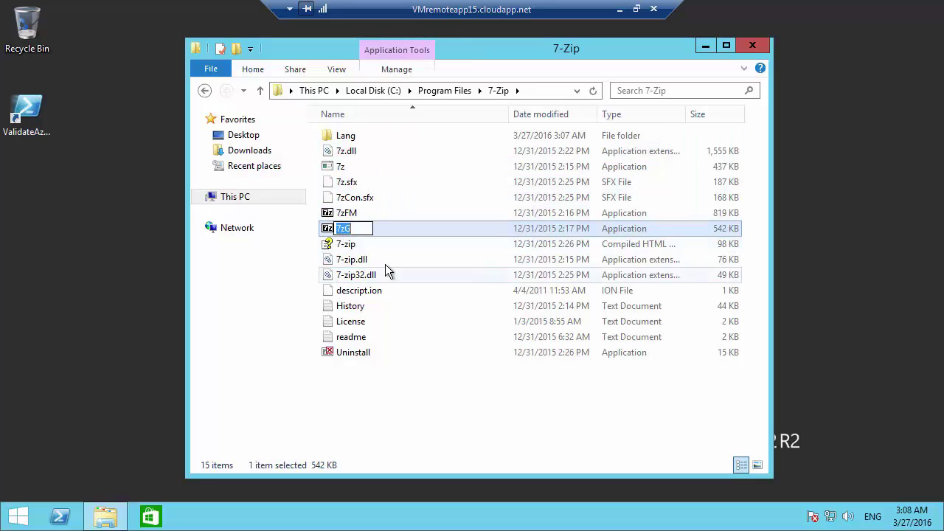
click(385, 270)
click(346, 233)
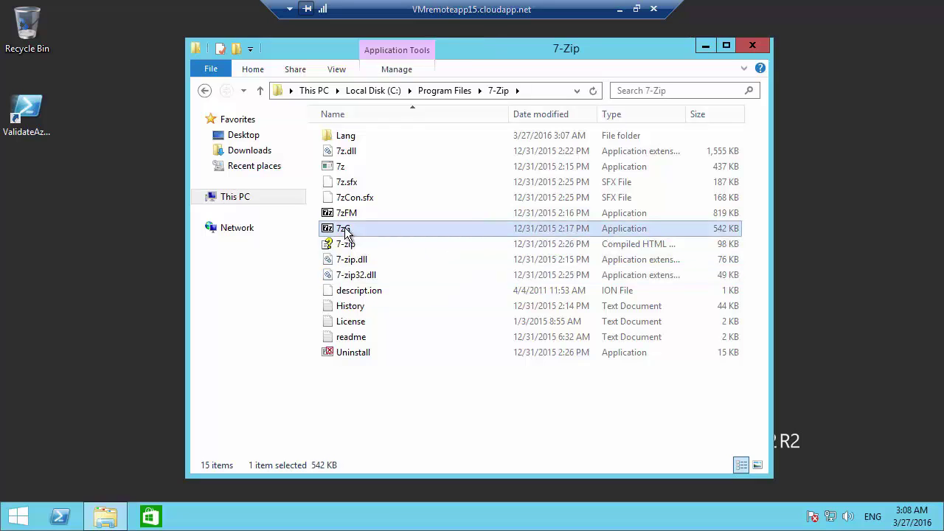
right_click(346, 231)
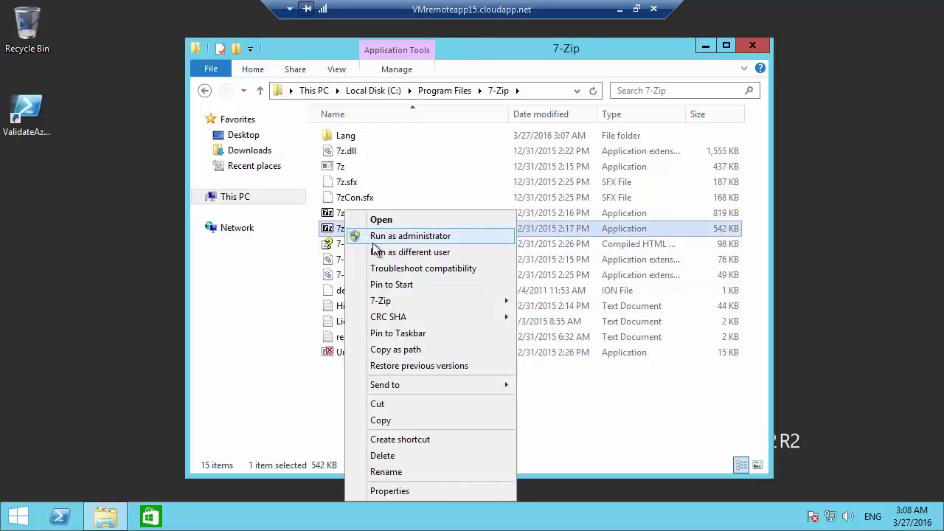
click(402, 349)
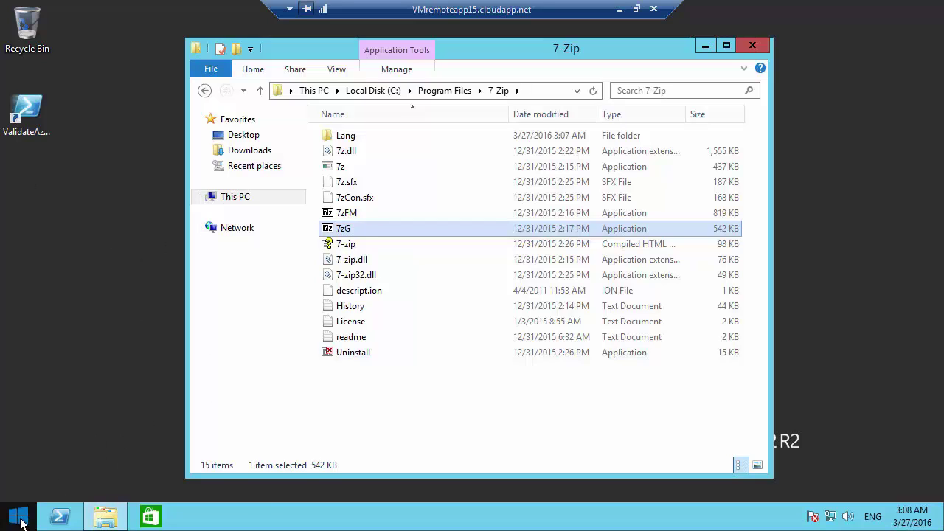
click(543, 91)
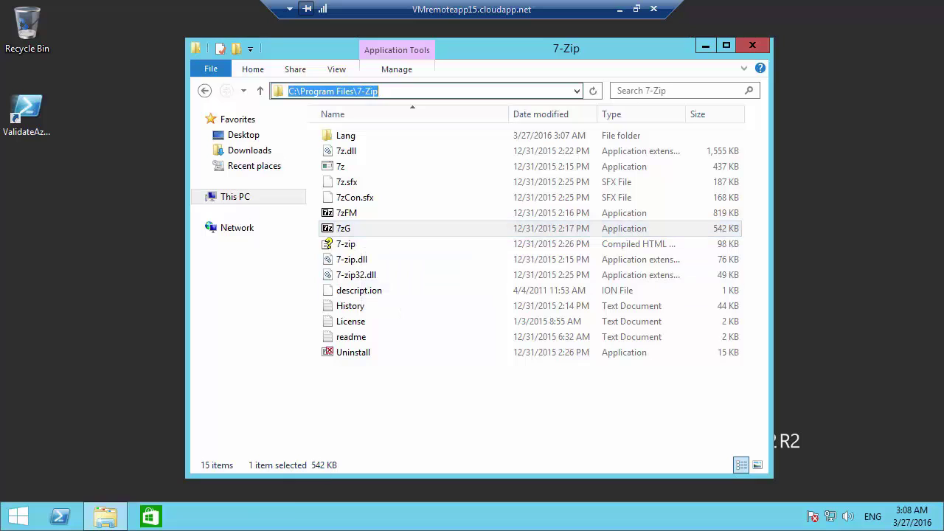
Step: Paste the 7zG.exe path as a new line in the Notepad notes
click(620, 9)
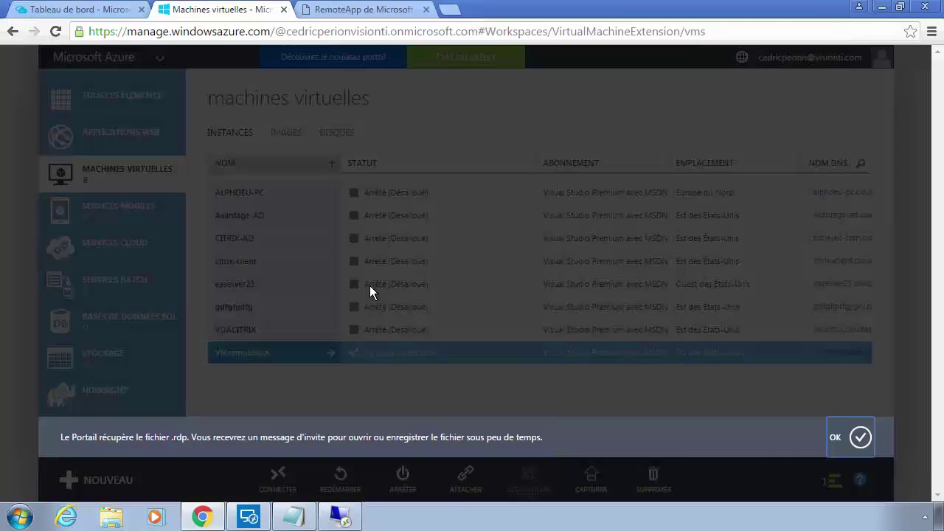
click(293, 515)
click(360, 222)
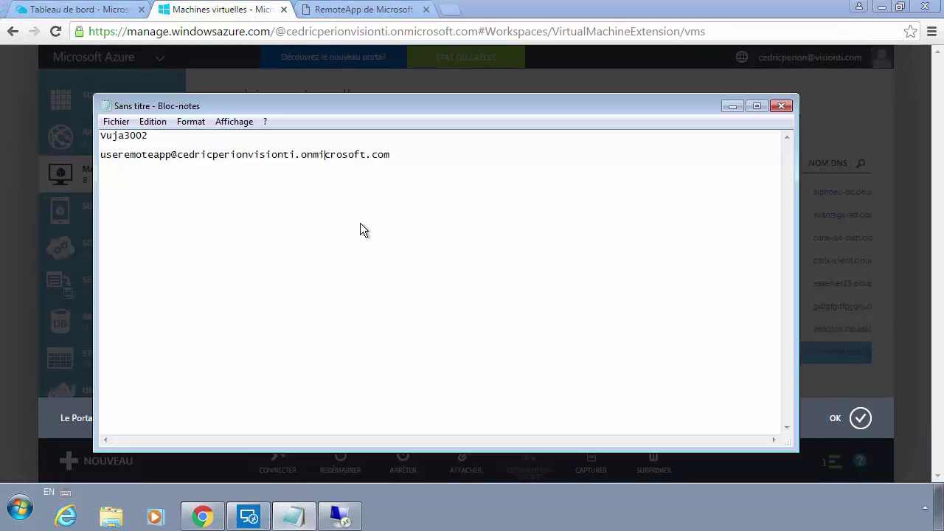
key(Return)
key(ctrl+v)
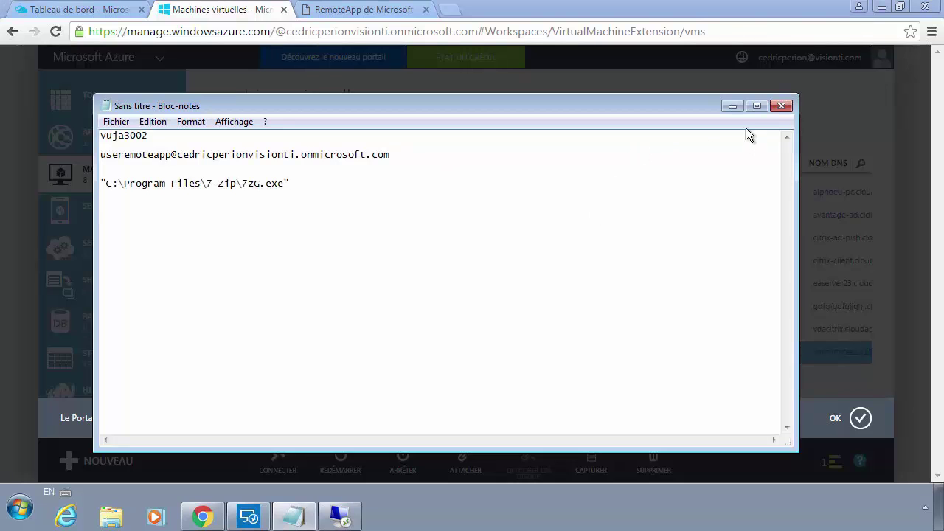
Step: Put Notepad away, return to the remote server session and close the 7-Zip folder window
click(732, 107)
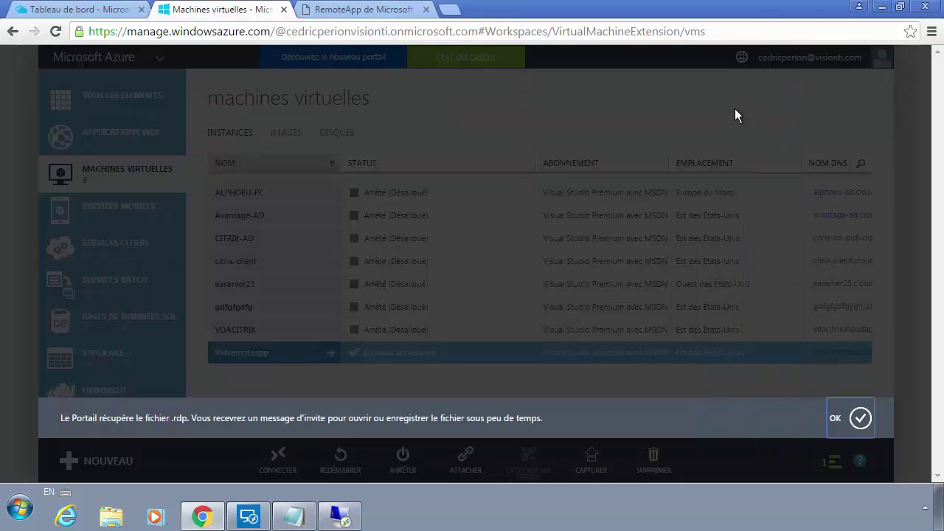
click(340, 516)
click(753, 45)
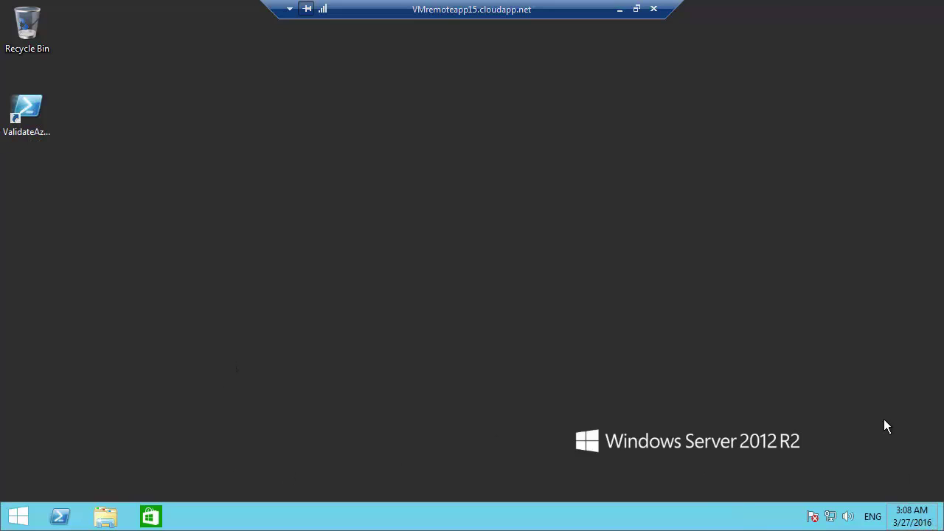
Step: Through Date and Time settings, switch the server time zone to (UTC-05:00) Eastern Time (US & Canada)
click(912, 517)
click(858, 480)
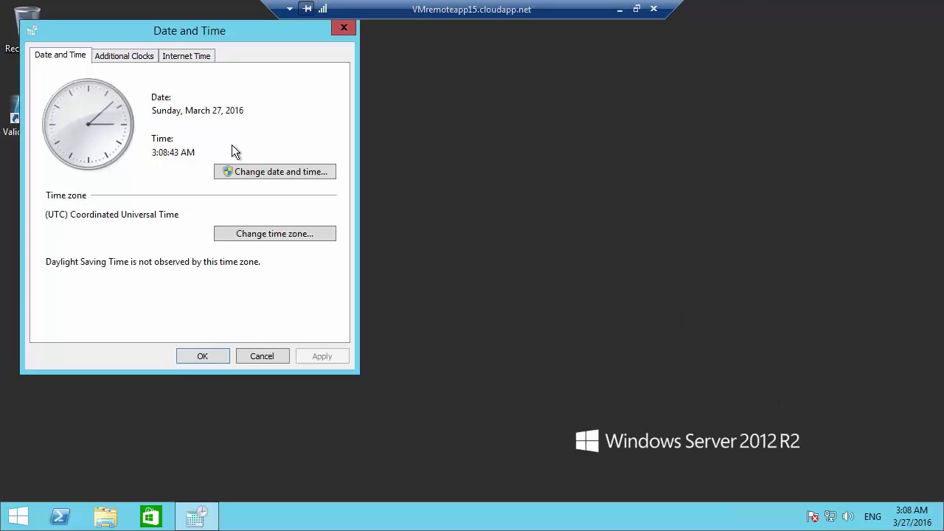
click(269, 173)
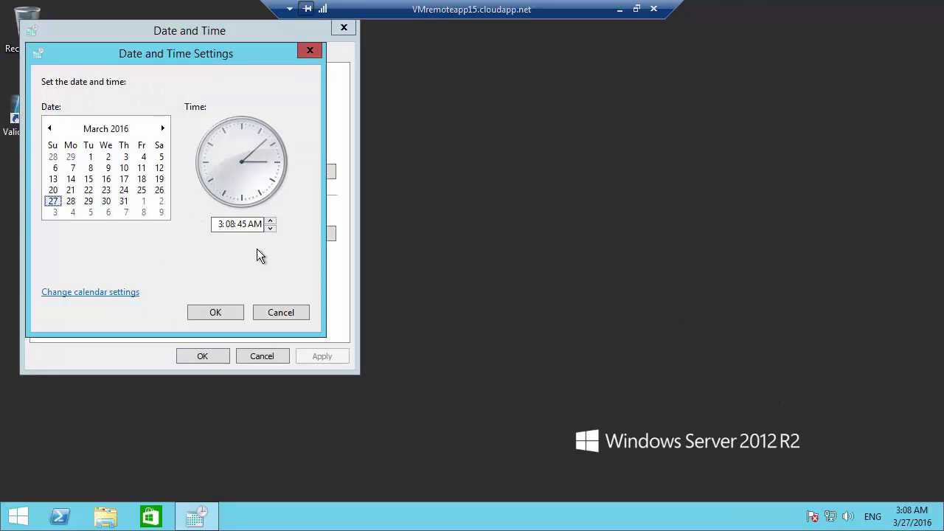
click(280, 312)
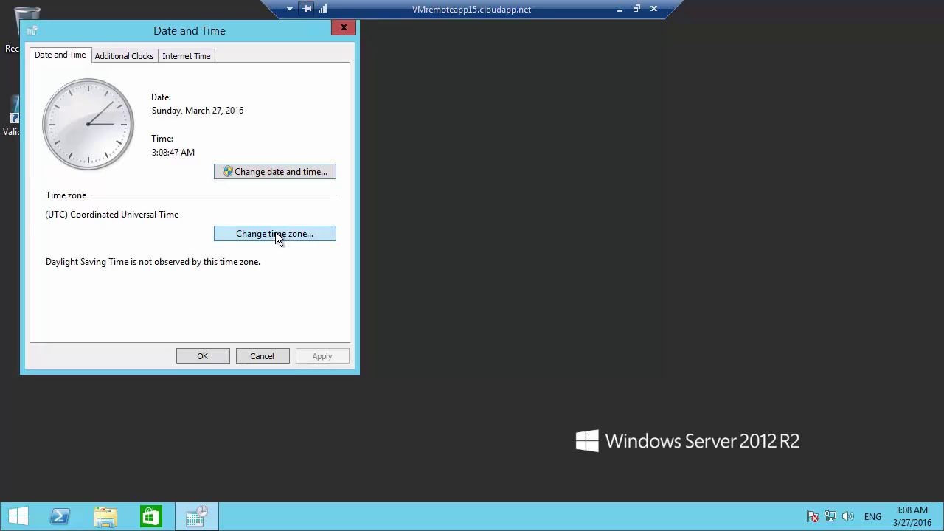
click(274, 235)
click(302, 118)
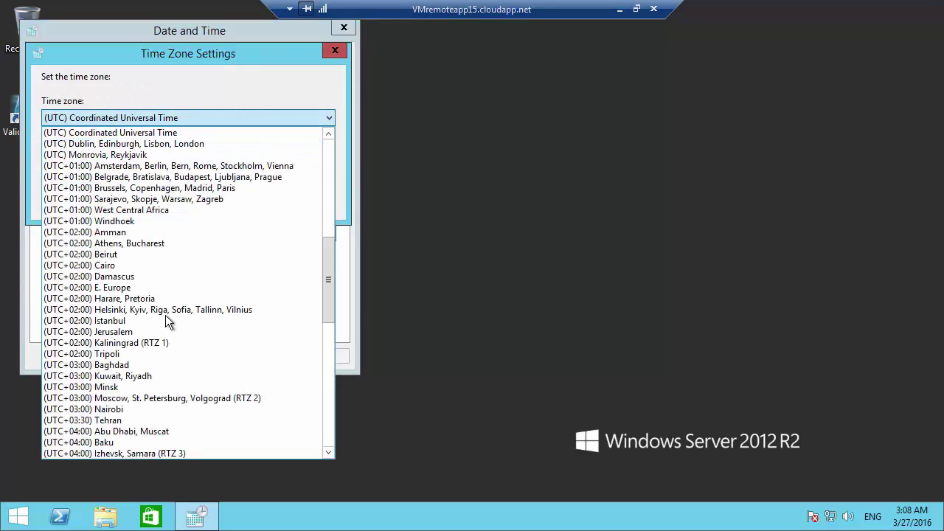
scroll(156, 384, up, 7)
scroll(157, 385, down, 5)
scroll(156, 384, up, 6)
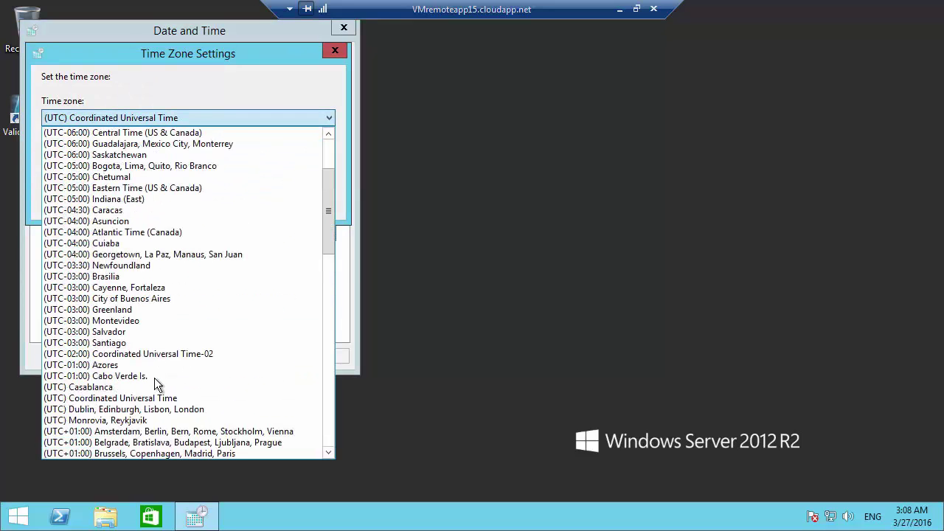
click(153, 190)
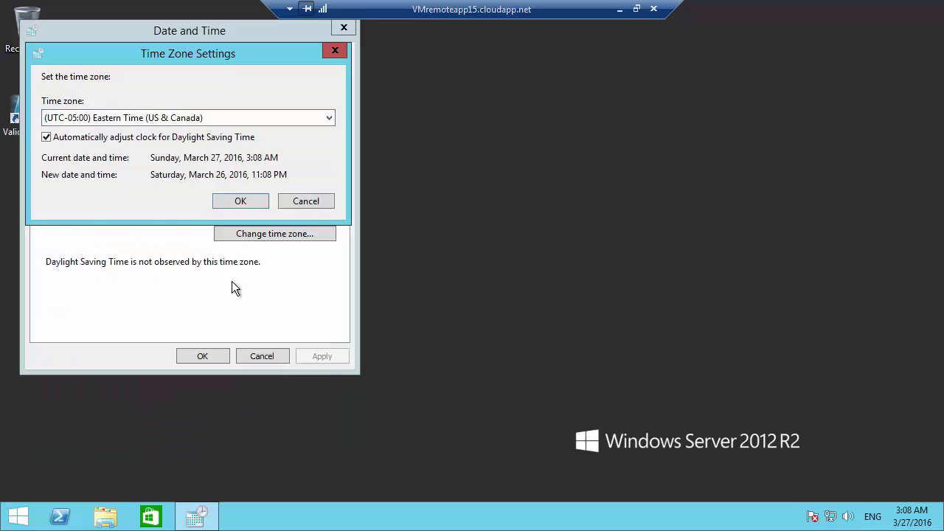
click(249, 203)
click(200, 356)
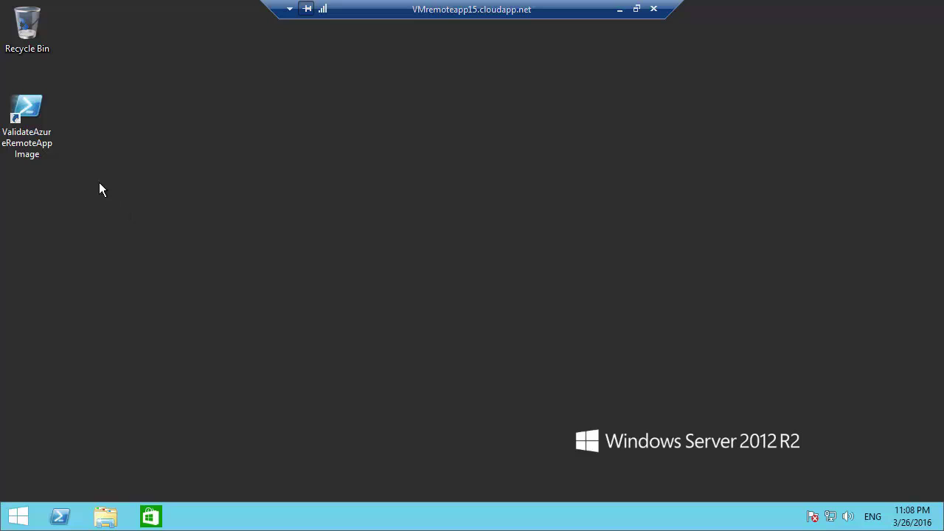
click(26, 118)
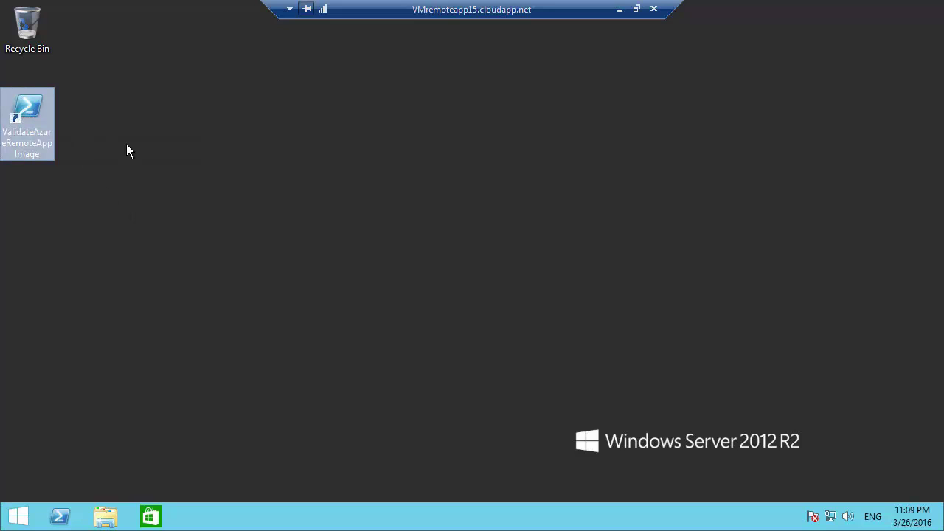
Step: Run the ValidateAzureRemoteAppImage script and answer Y to launch Sysprep
key(Return)
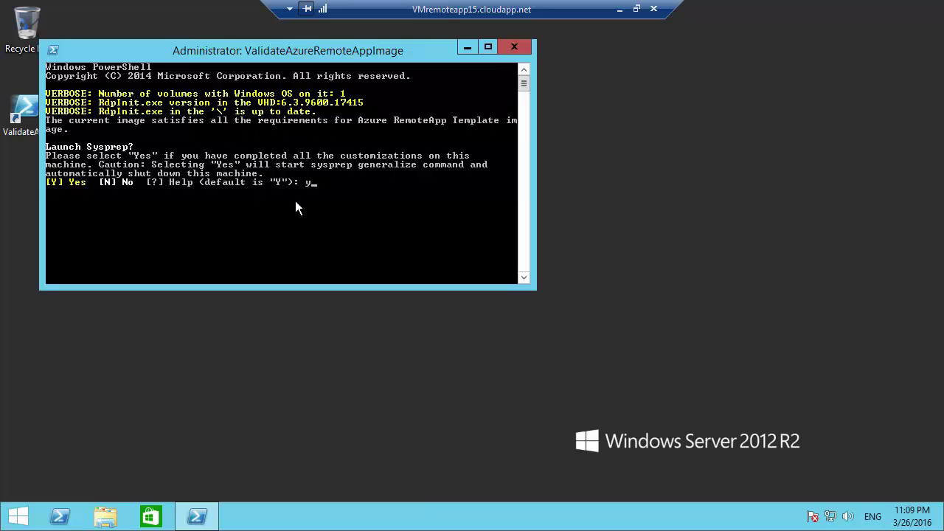
key(Return)
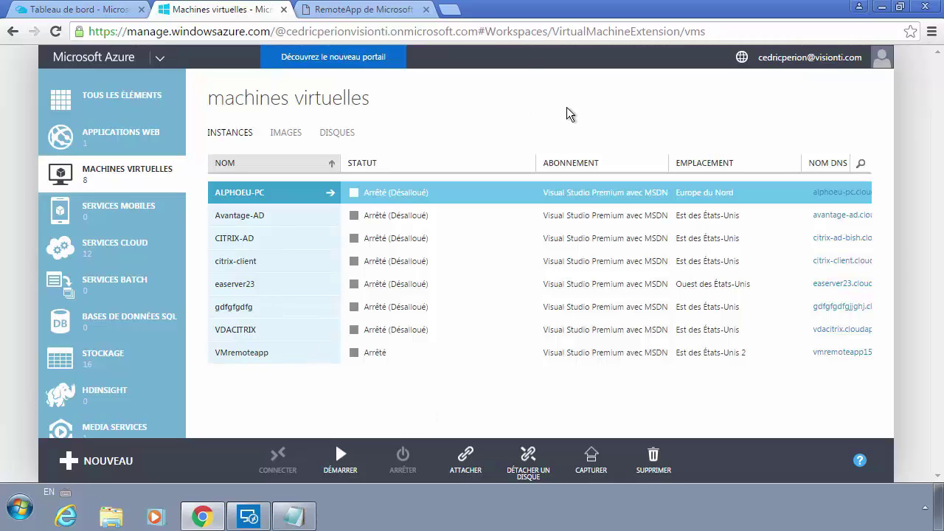
Step: Capture VMremoteapp as an image described 'vmremoteapp', confirming Sysprep has been run
click(459, 353)
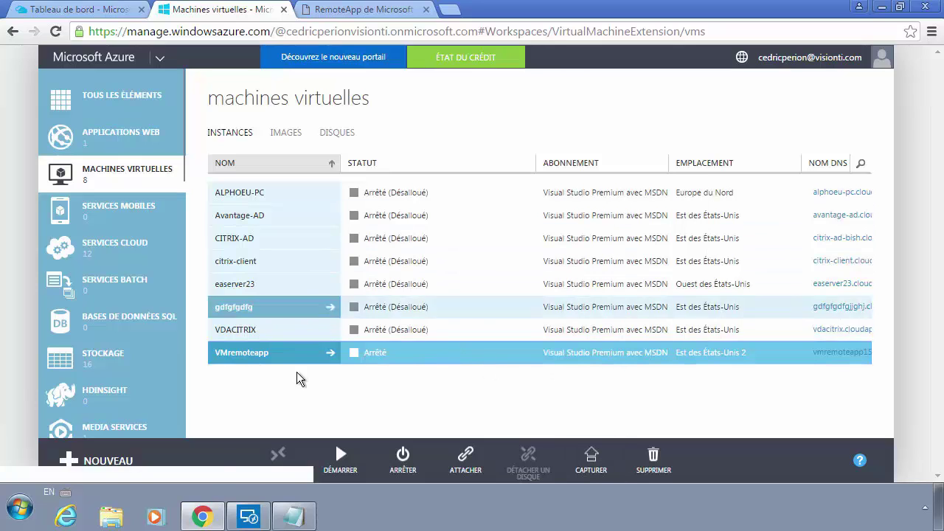
click(598, 465)
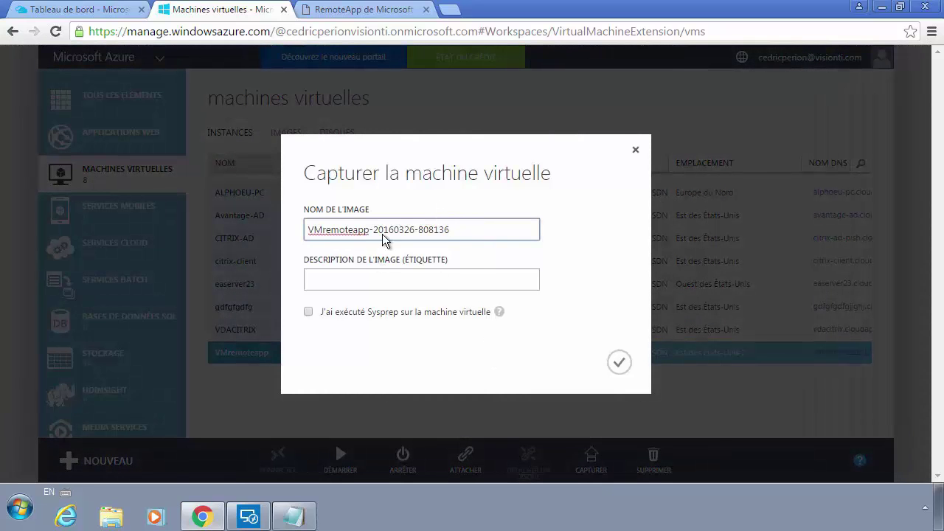
click(358, 286)
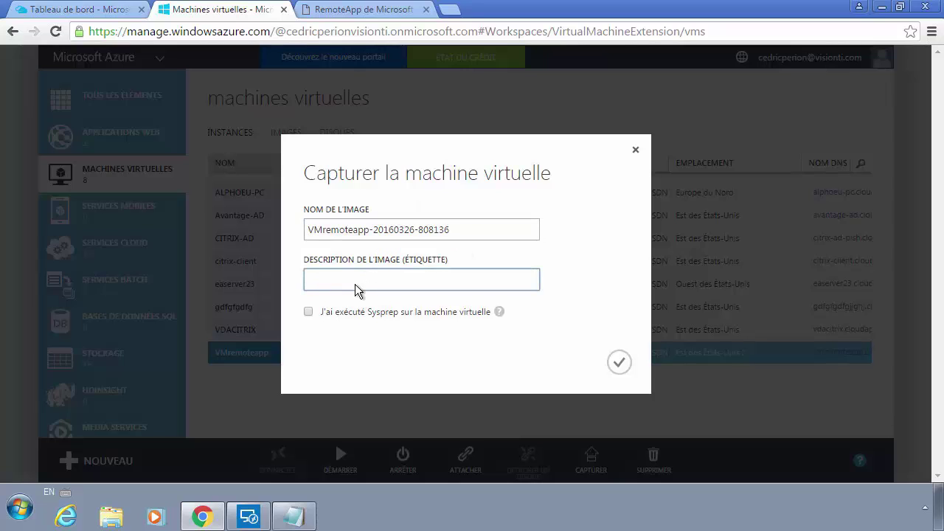
text(vmremoteapp)
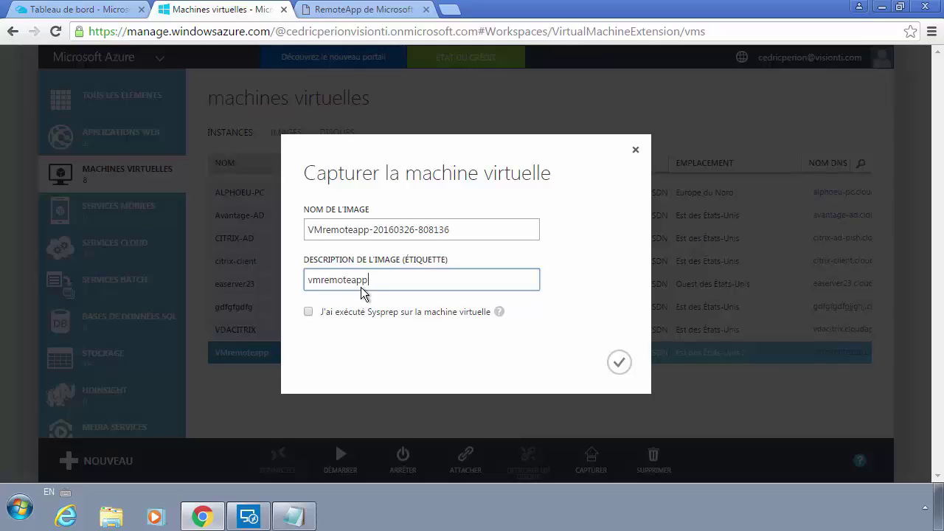
click(311, 314)
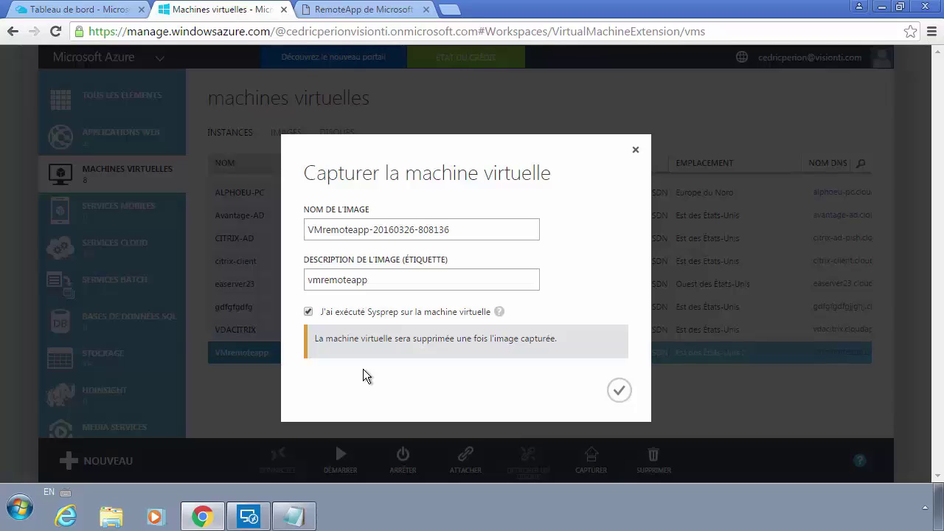
click(622, 391)
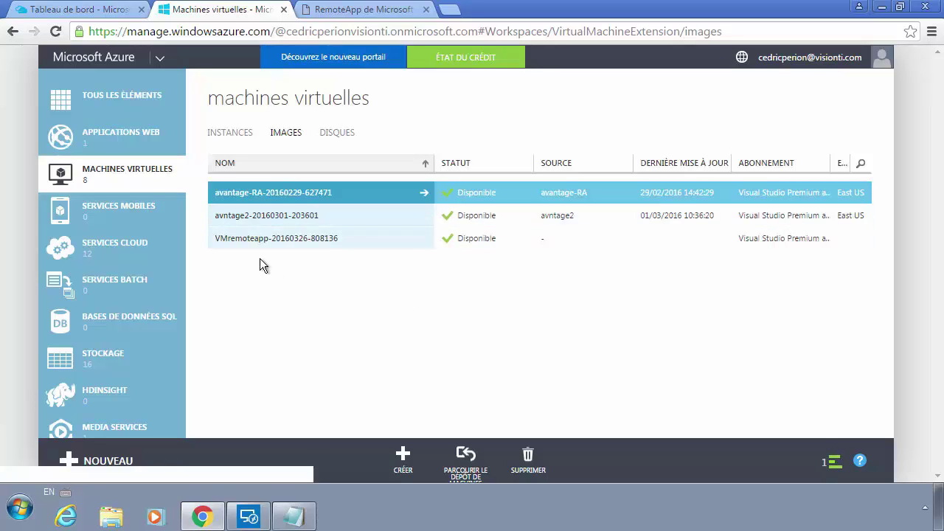
Step: Select the new VMremoteapp image, then go to the REMOTEAPP section in the left navigation
click(496, 243)
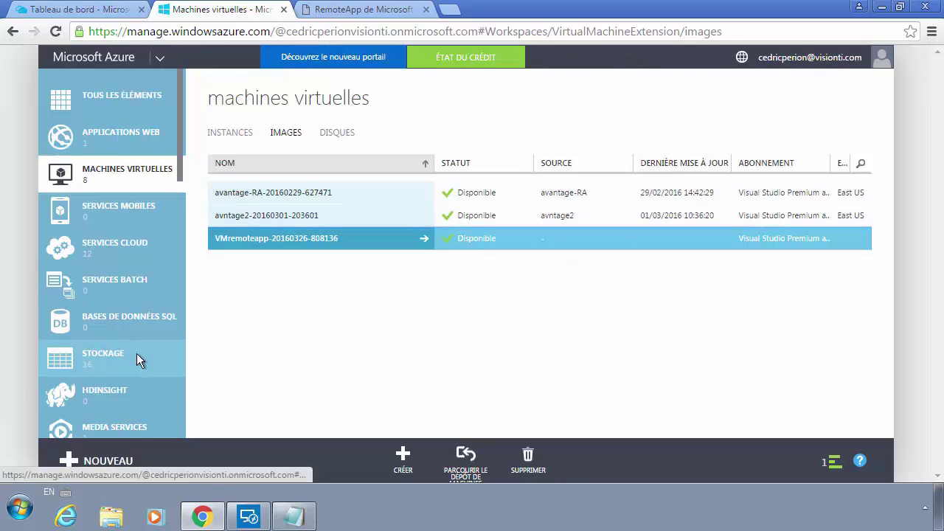
scroll(136, 359, down, 5)
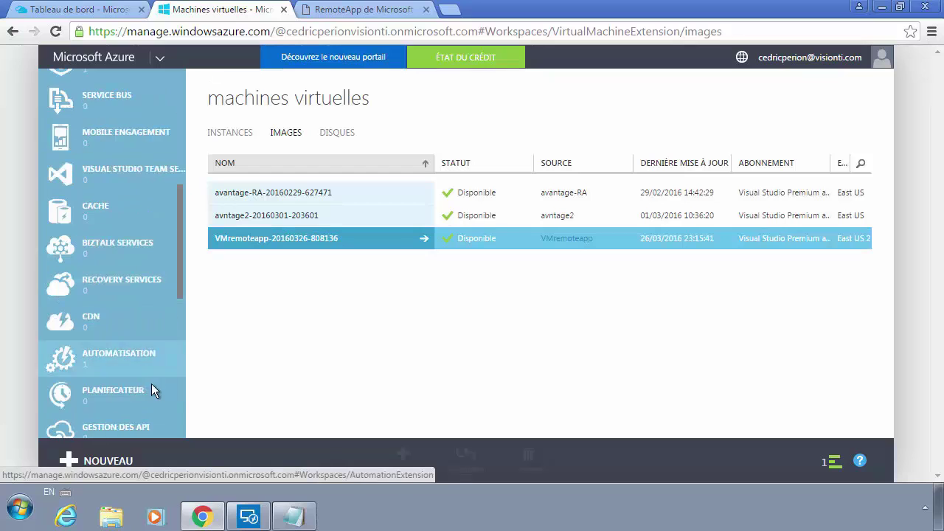
scroll(125, 391, down, 4)
scroll(103, 306, down, 2)
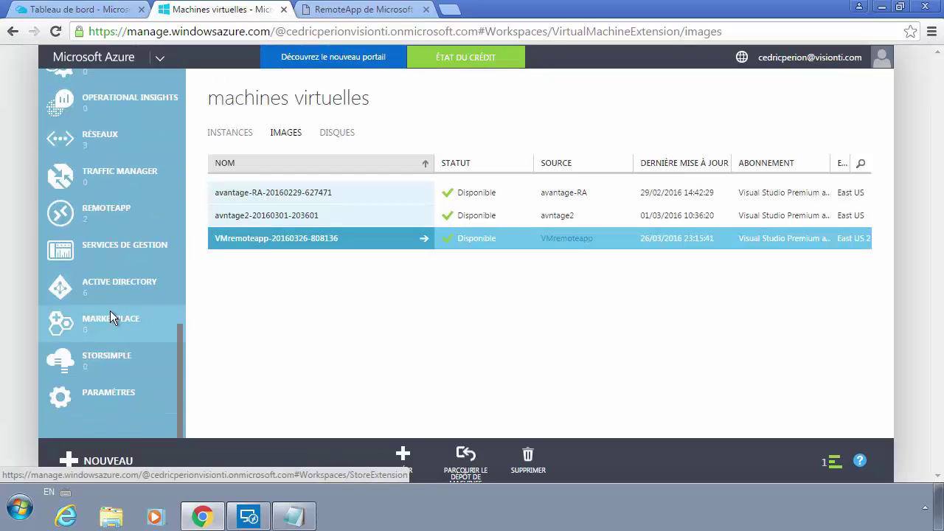
click(109, 210)
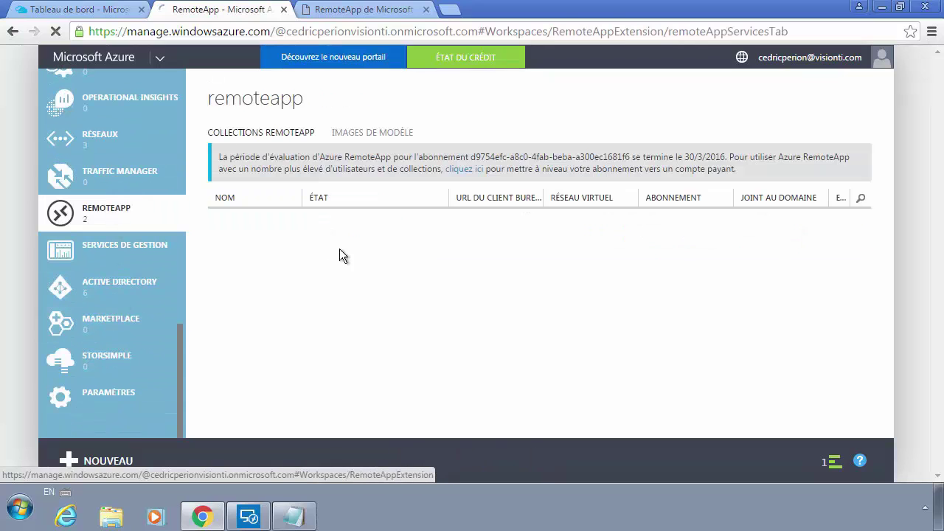
Step: Start a new RemoteApp collection using the Créer avec un réseau virtuel option
click(143, 455)
click(110, 331)
scroll(336, 315, down, 3)
click(299, 367)
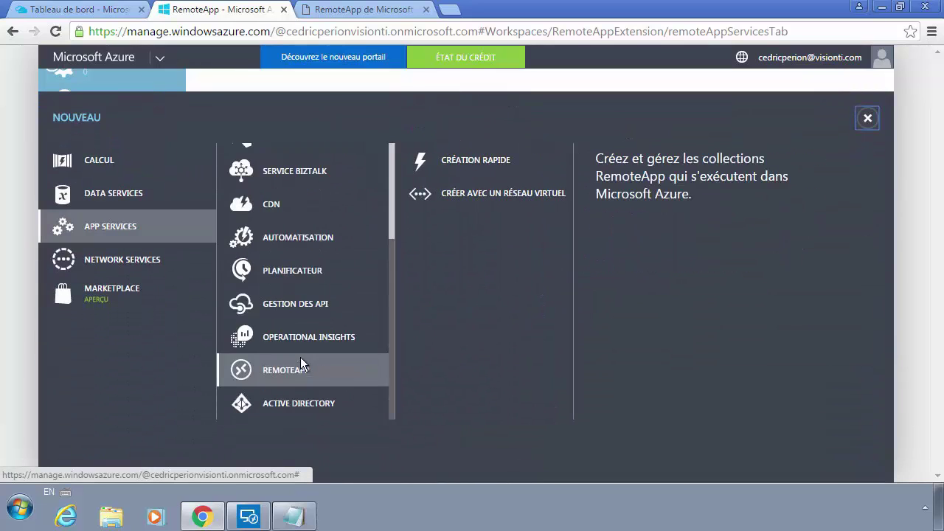
click(466, 161)
click(644, 294)
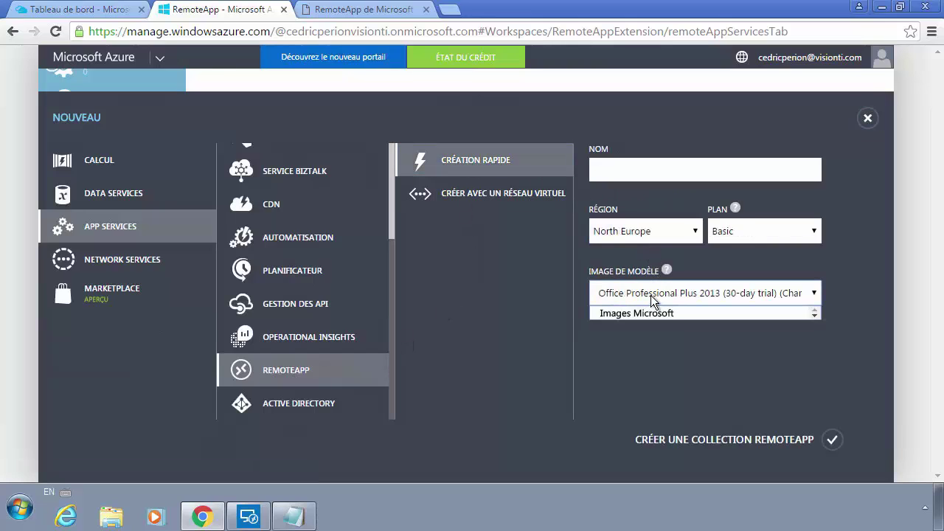
click(634, 295)
click(636, 295)
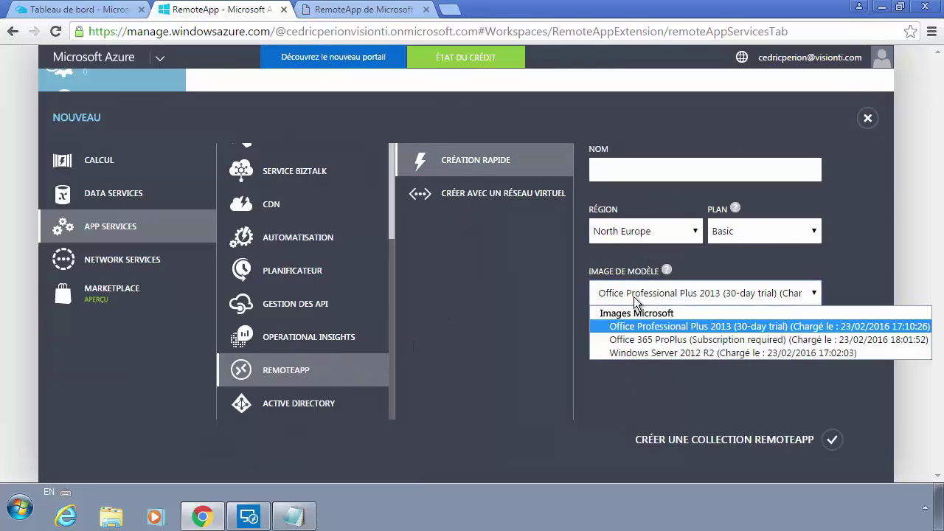
click(619, 399)
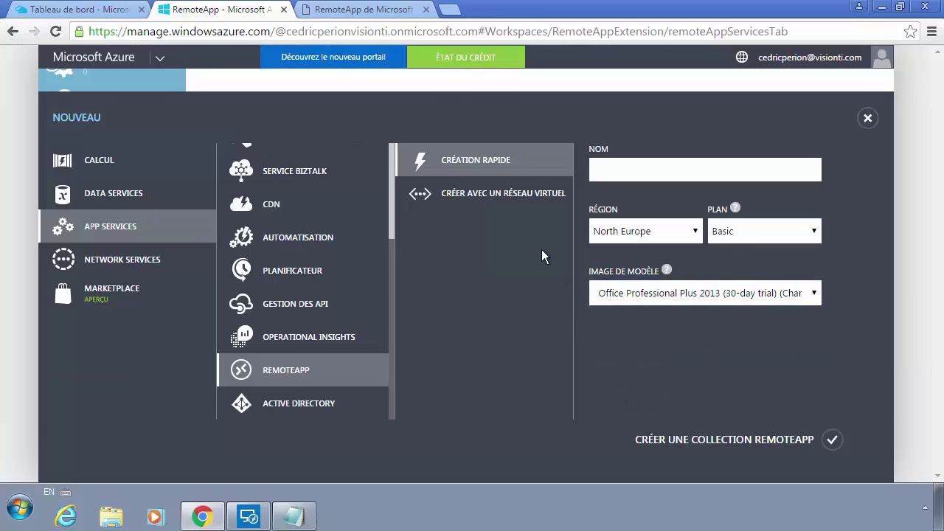
click(640, 296)
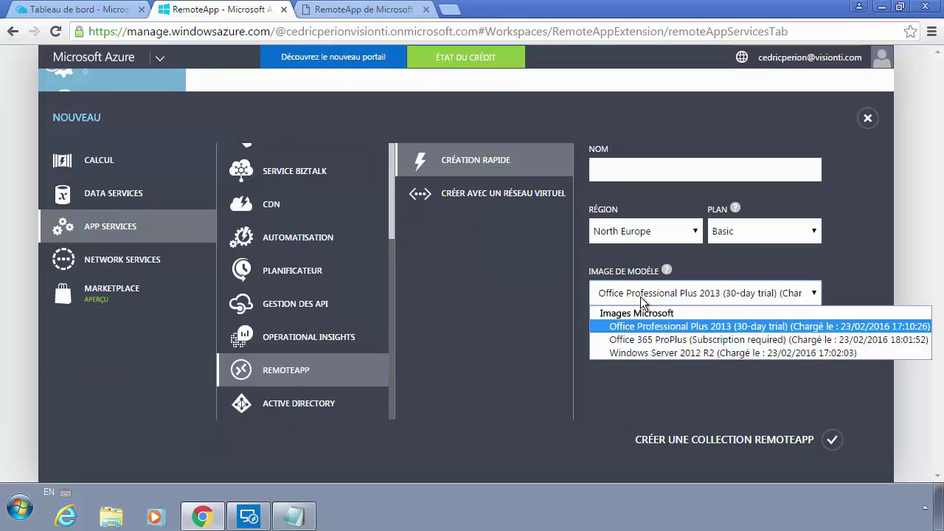
click(643, 298)
click(510, 192)
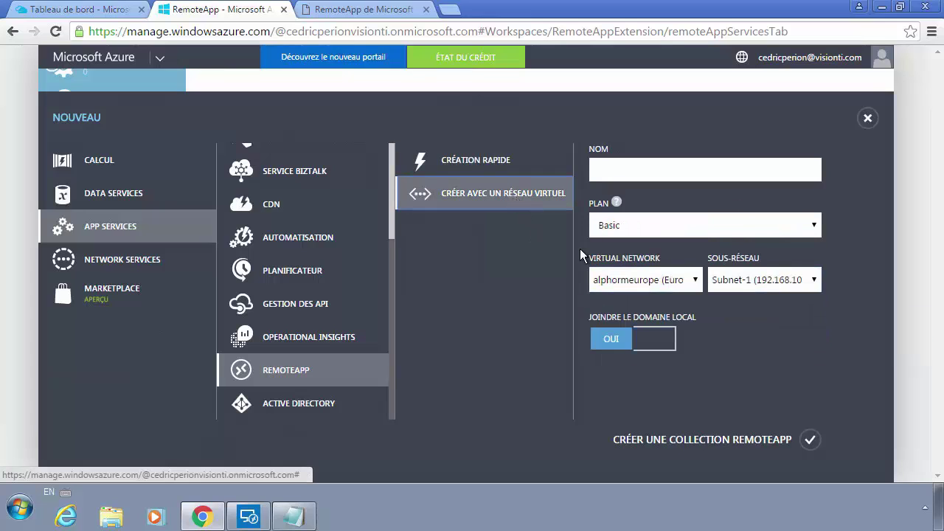
click(653, 287)
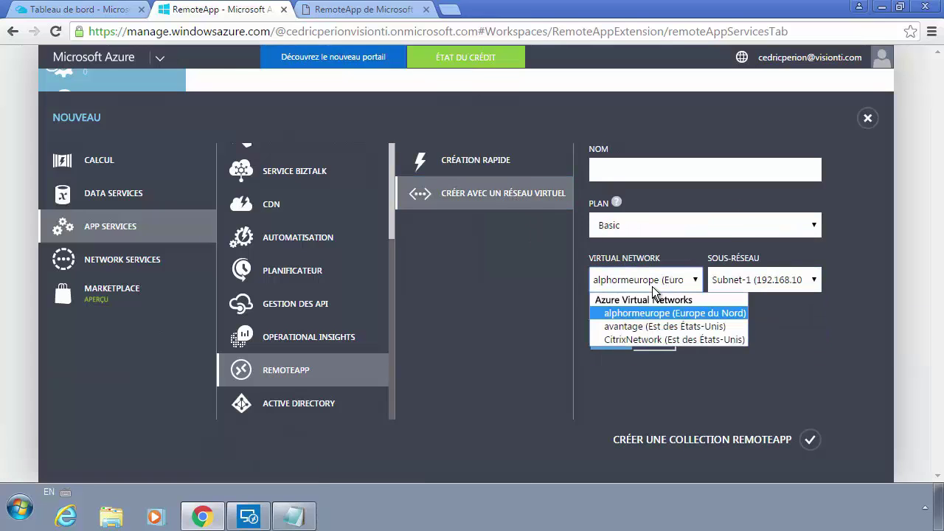
click(643, 384)
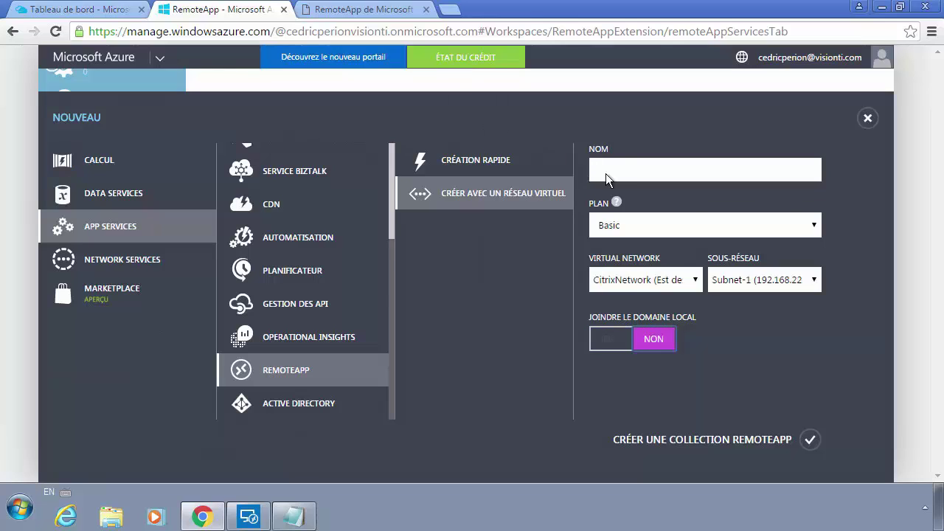
Step: Name the collection remoteapp7zip on CitrixNetwork and submit it, hitting the two-collection limit
click(623, 172)
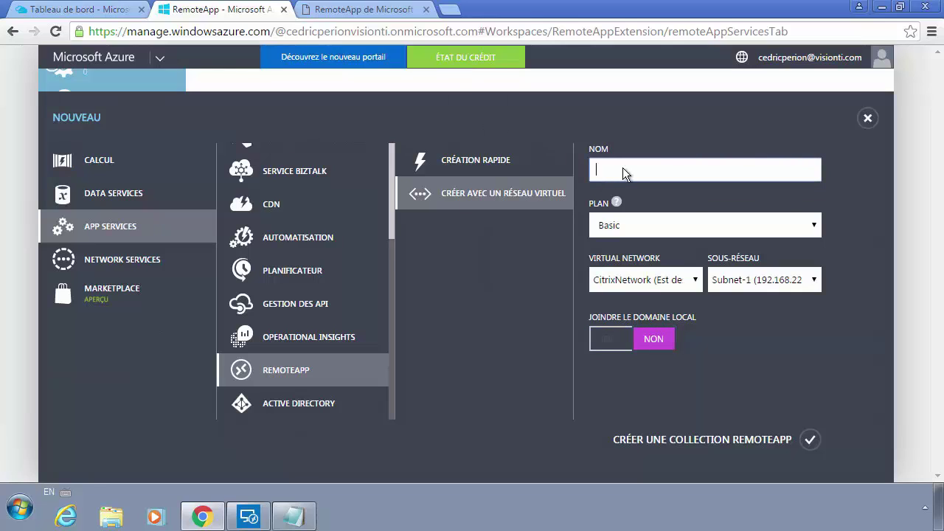
text(remoteapp7zip)
click(637, 283)
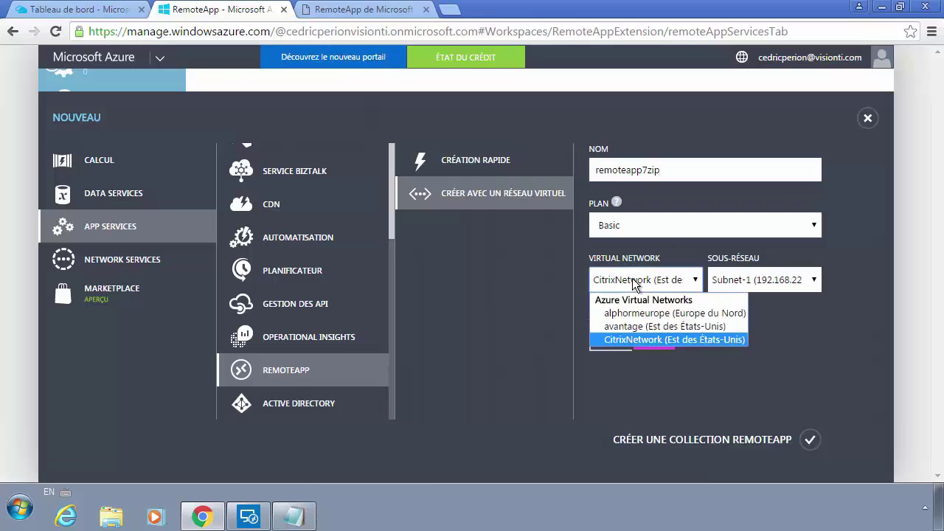
click(669, 339)
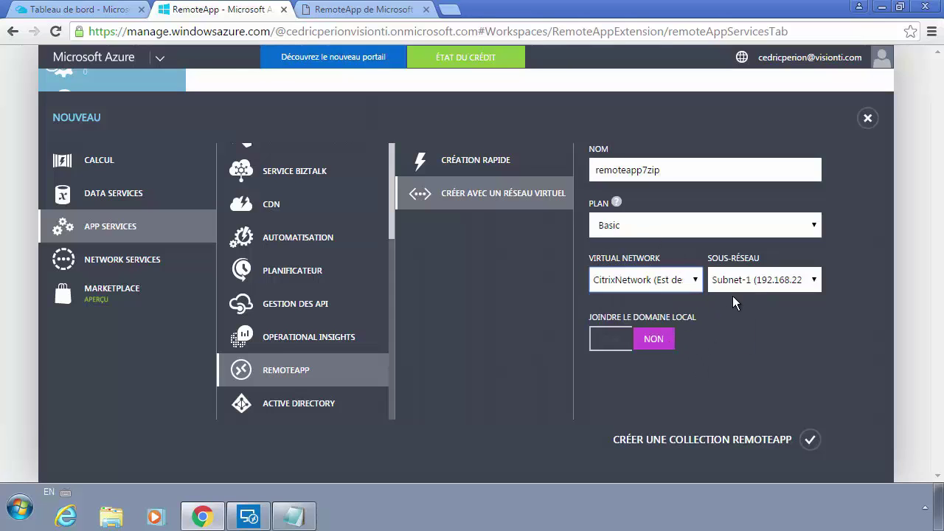
click(699, 440)
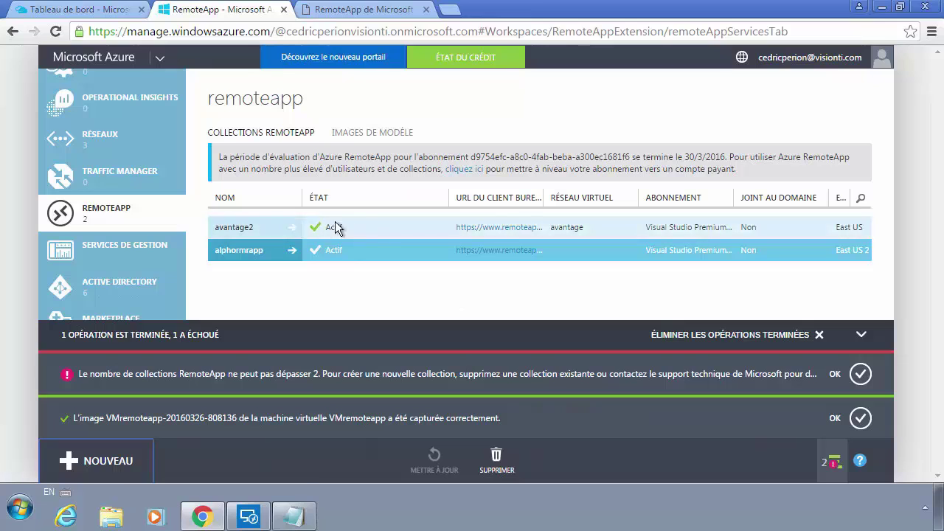
click(358, 230)
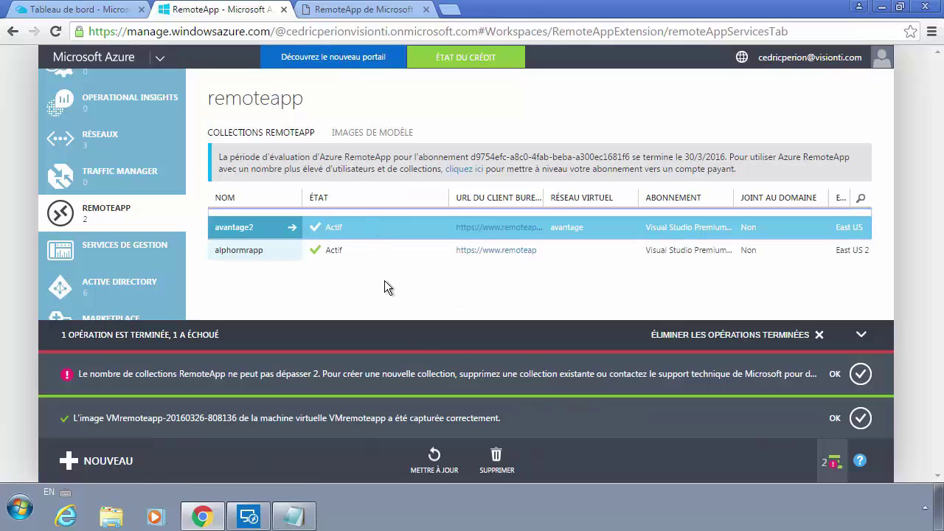
Step: Delete the alphormrapp collection and clear the finished operation notifications
click(360, 252)
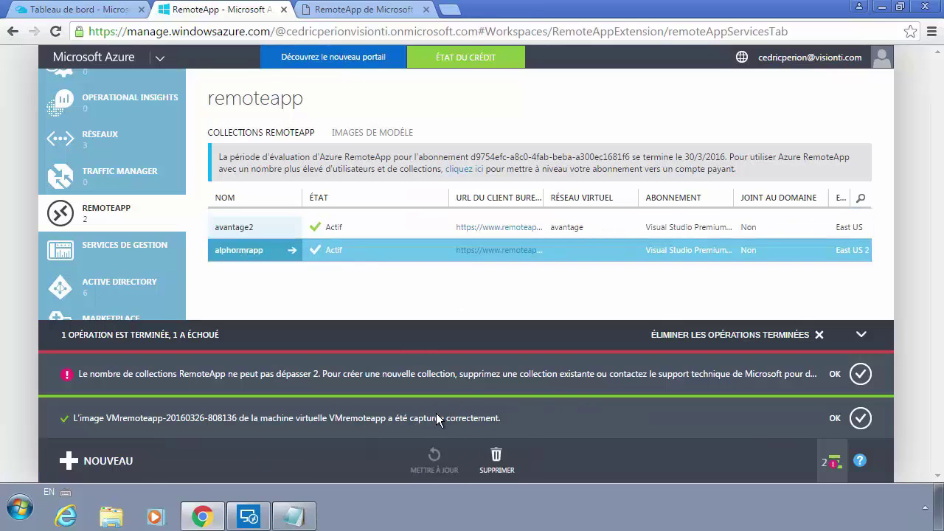
click(503, 457)
click(802, 416)
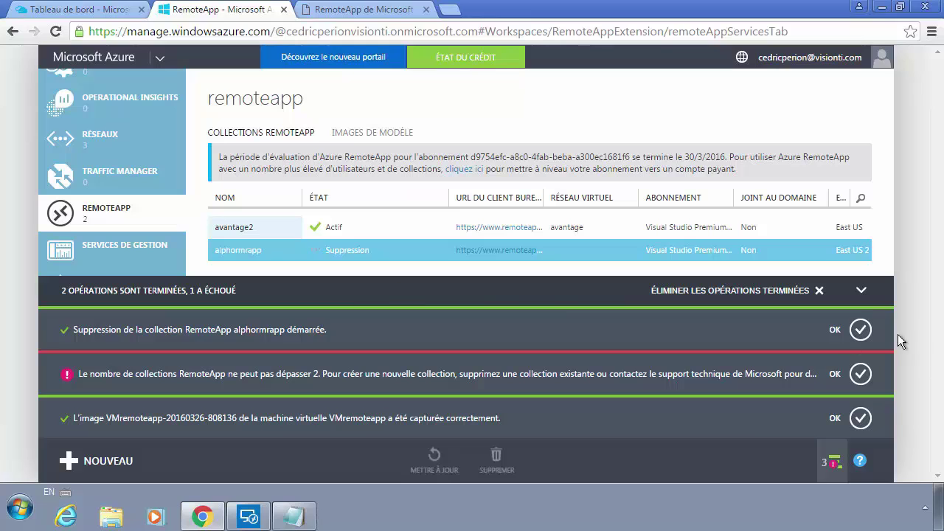
click(818, 291)
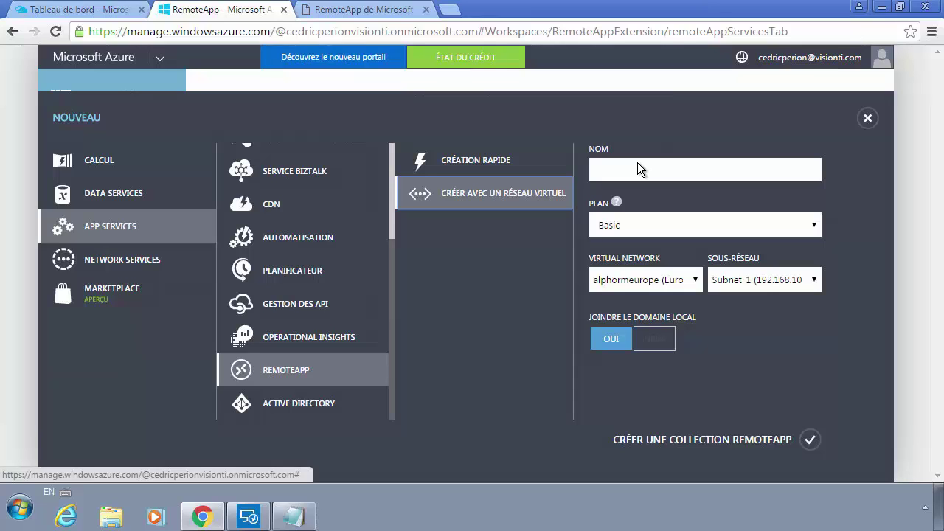
Step: Create collection remoteapp7zip on CitrixNetwork with Joindre le domaine local set to NON
click(664, 165)
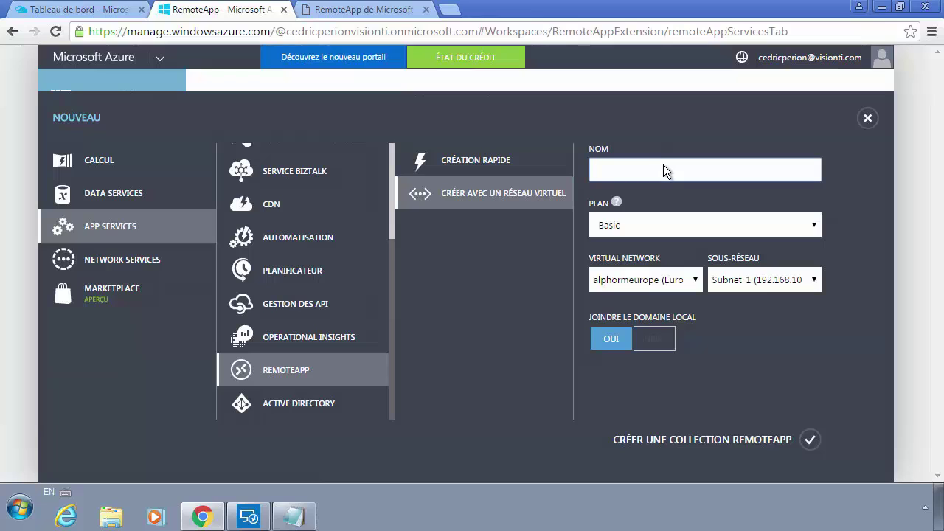
text(r)
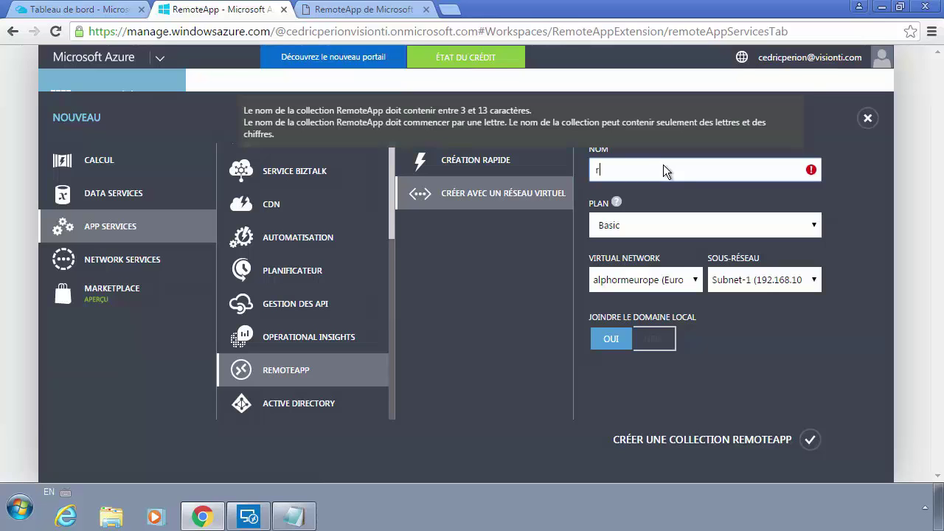
text(emotea)
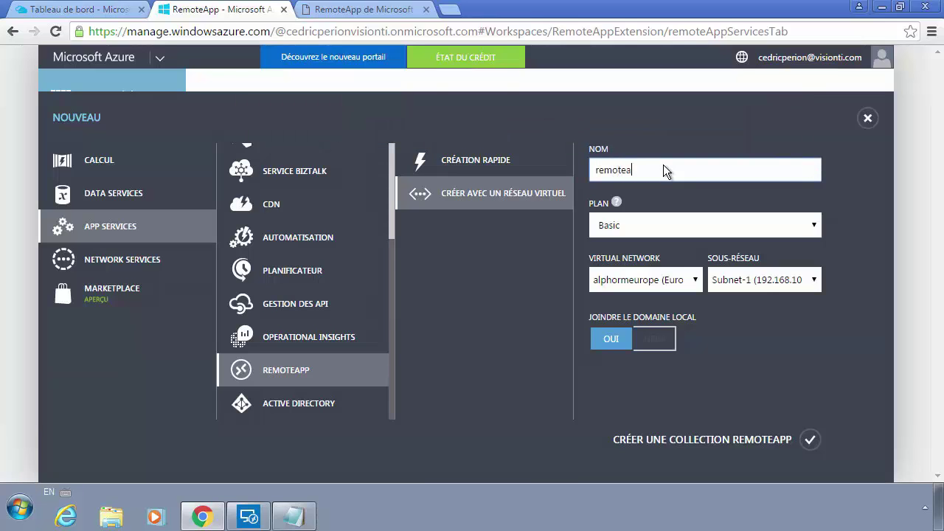
text(pp7zip)
click(666, 280)
click(647, 340)
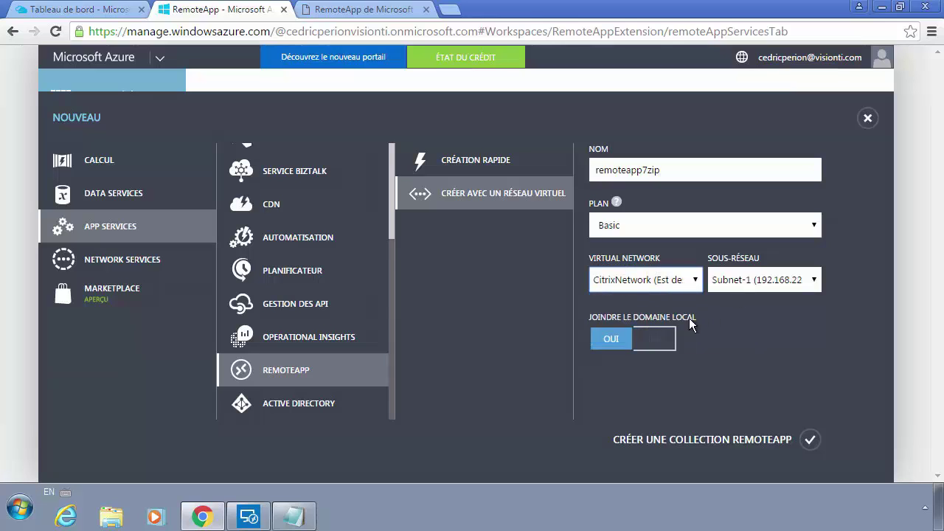
click(689, 319)
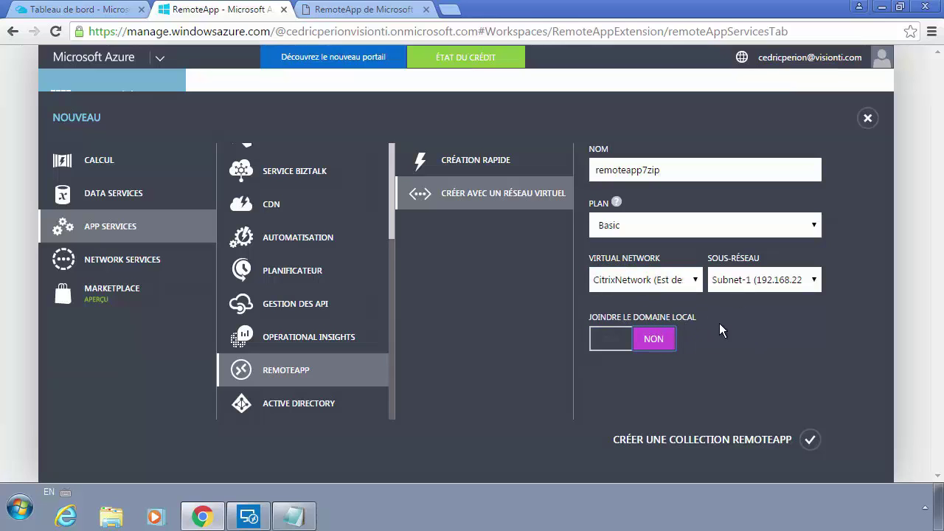
click(715, 439)
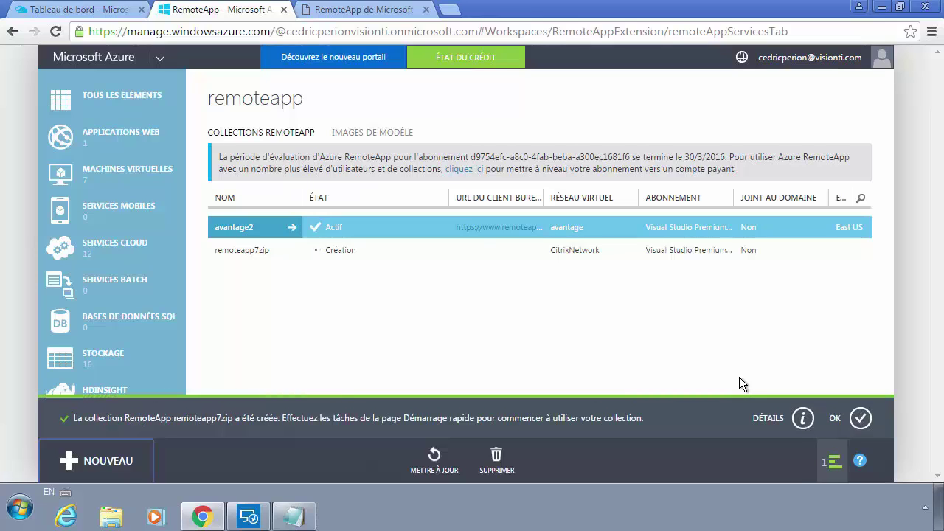
click(861, 418)
click(268, 247)
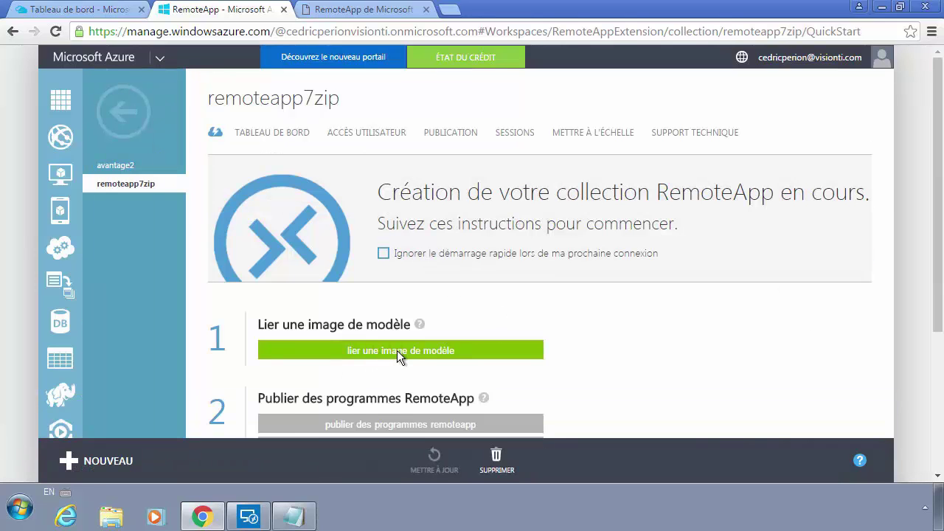
click(421, 354)
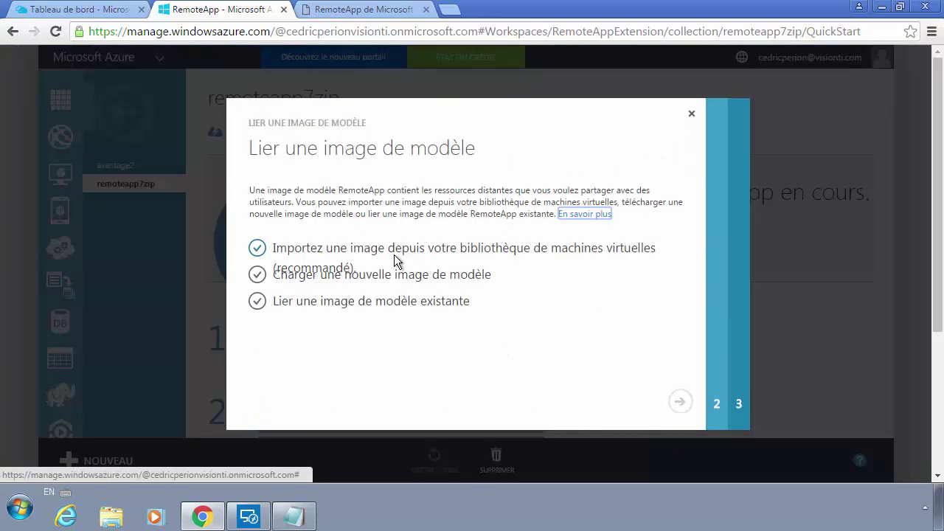
click(557, 249)
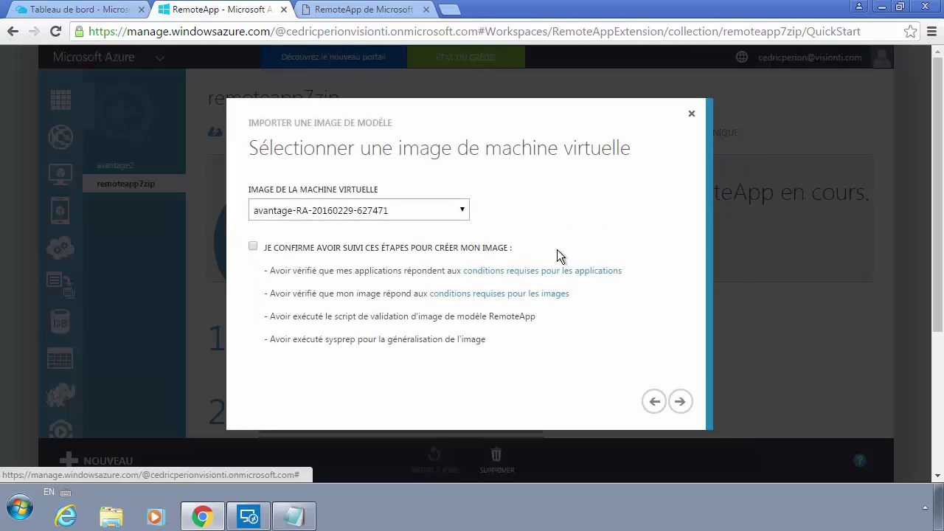
click(384, 210)
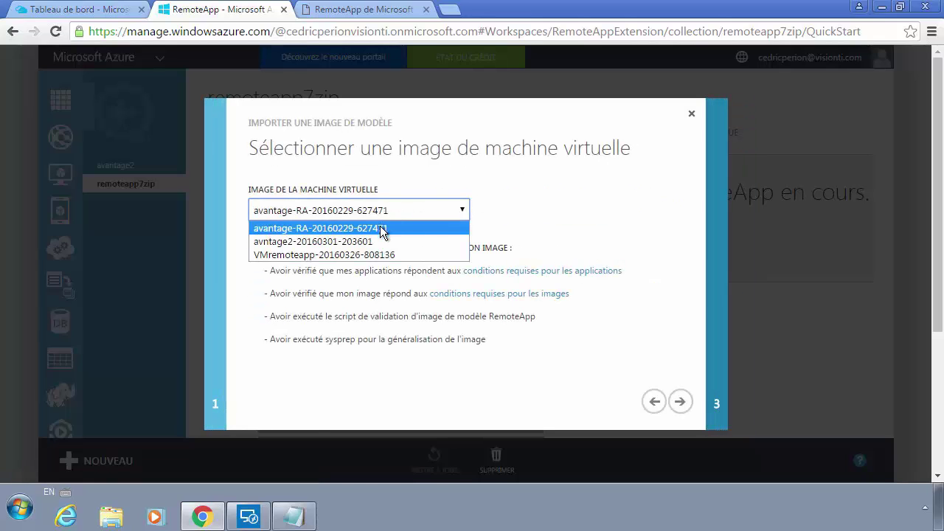
click(295, 255)
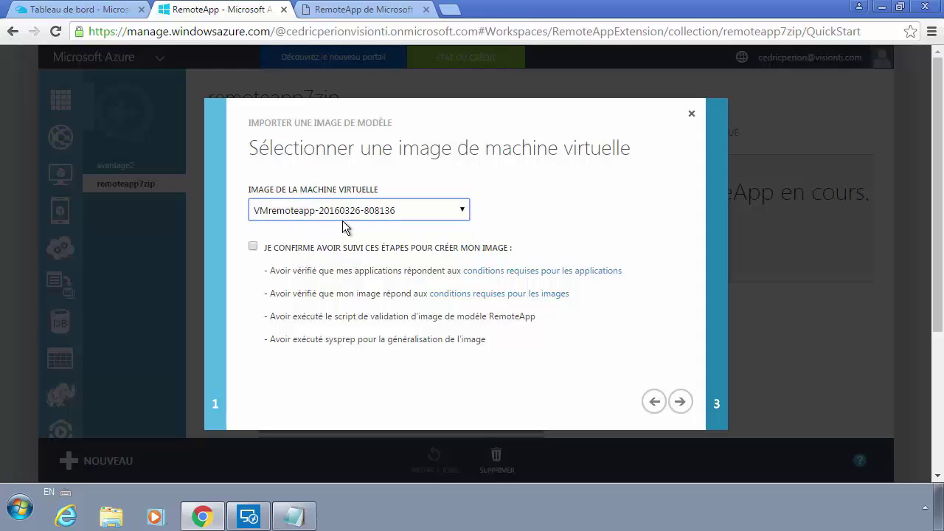
Step: Confirm the image preparation and import it as template Remoteapp7zipimage
click(253, 246)
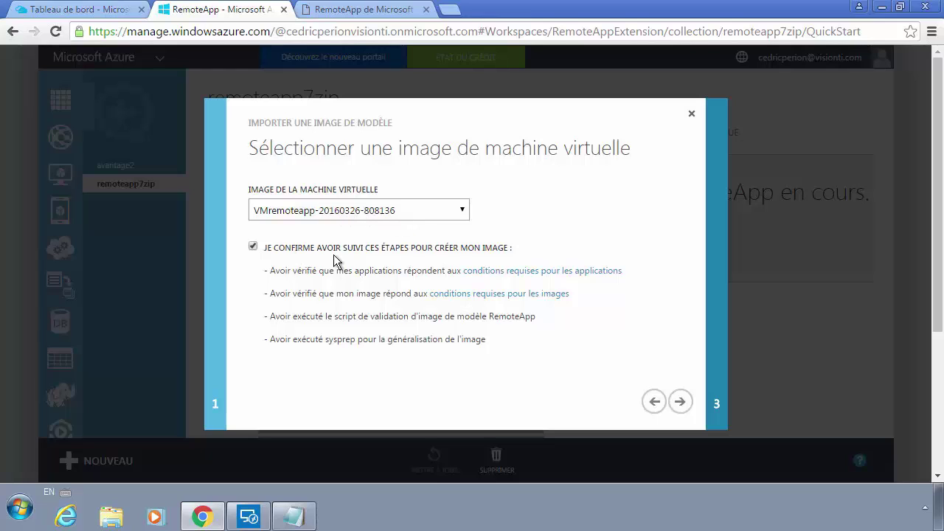
click(679, 401)
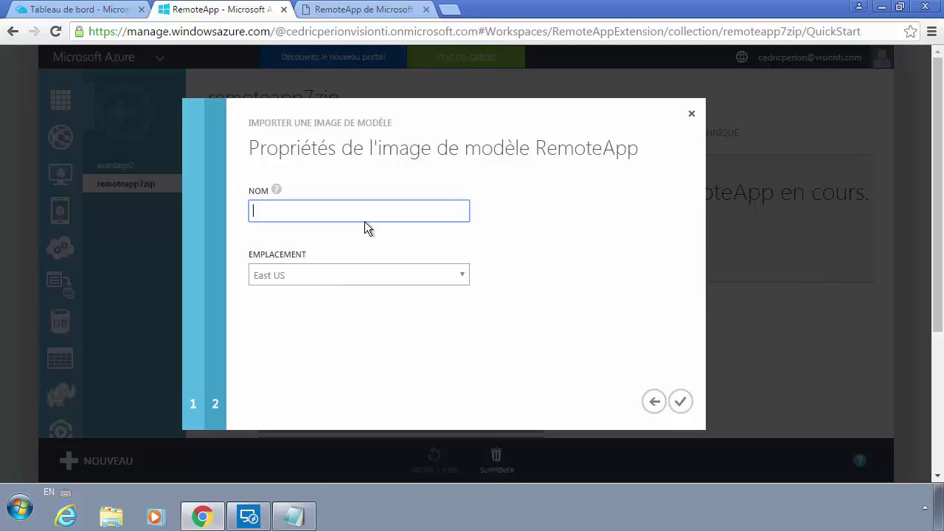
text(Remoteapp7zipimage)
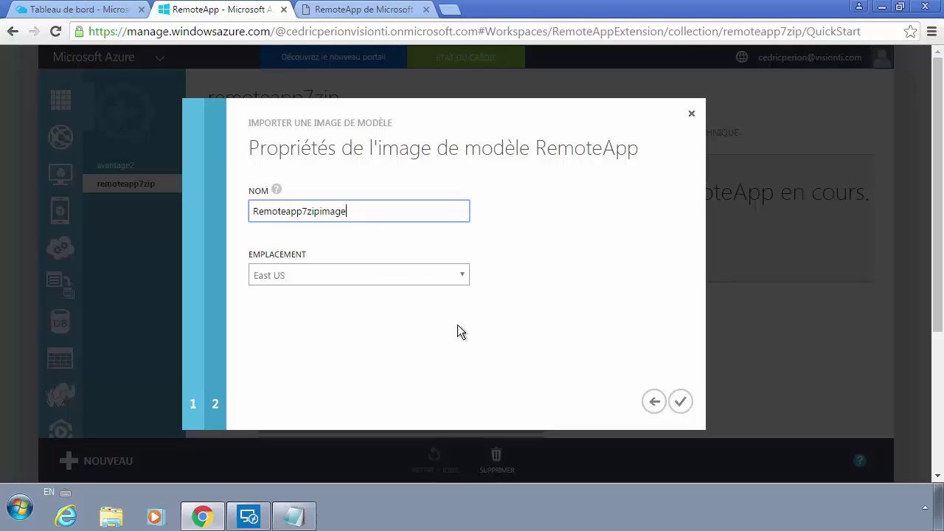
click(677, 400)
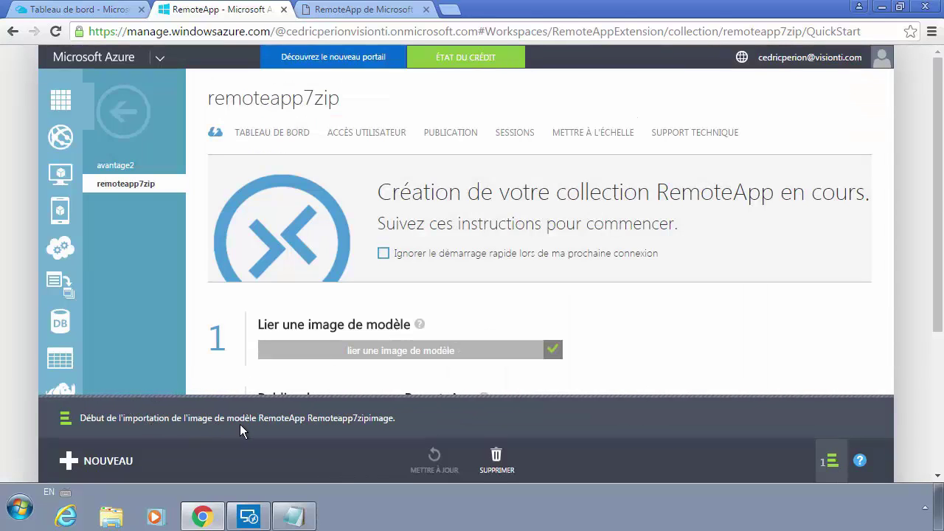
scroll(391, 332, down, 2)
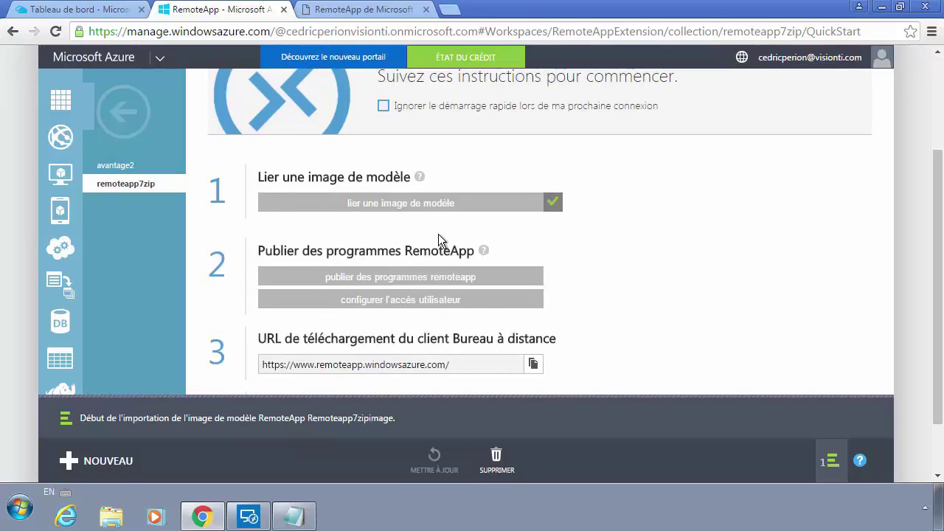
scroll(455, 245, up, 2)
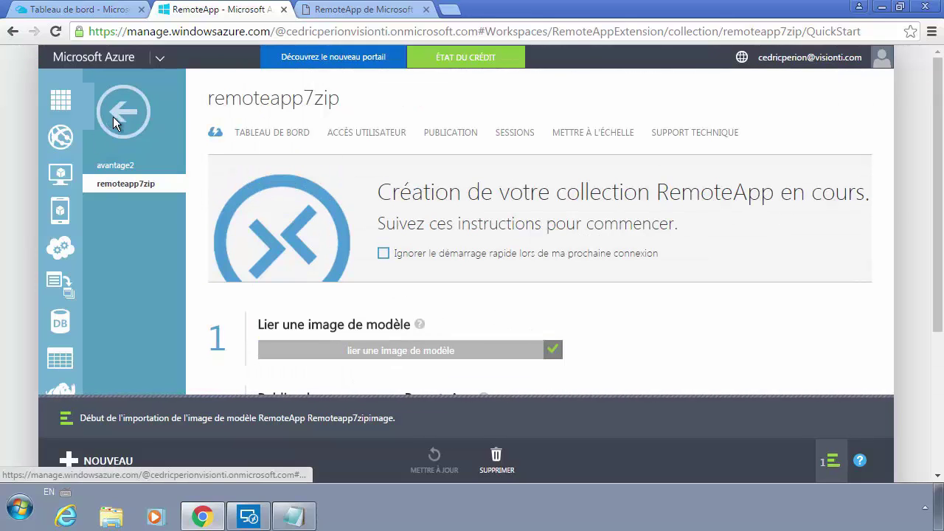
click(114, 115)
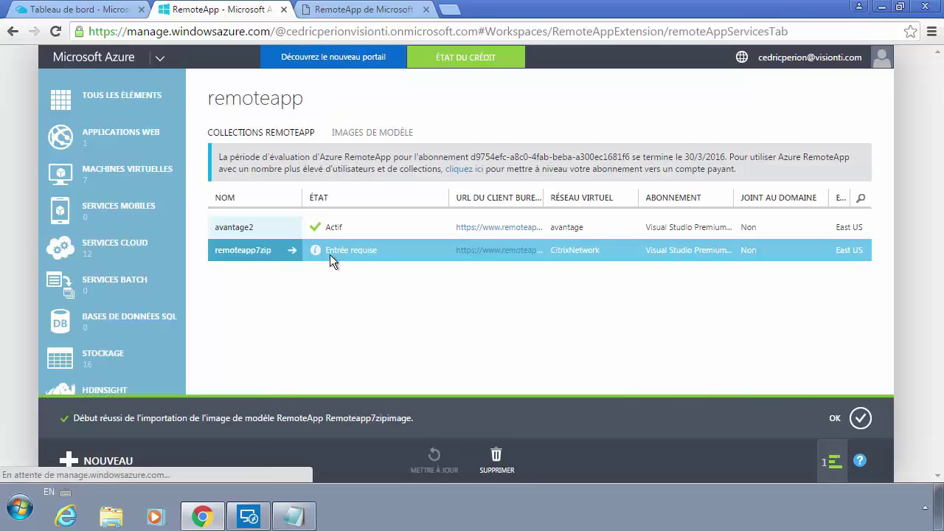
click(270, 253)
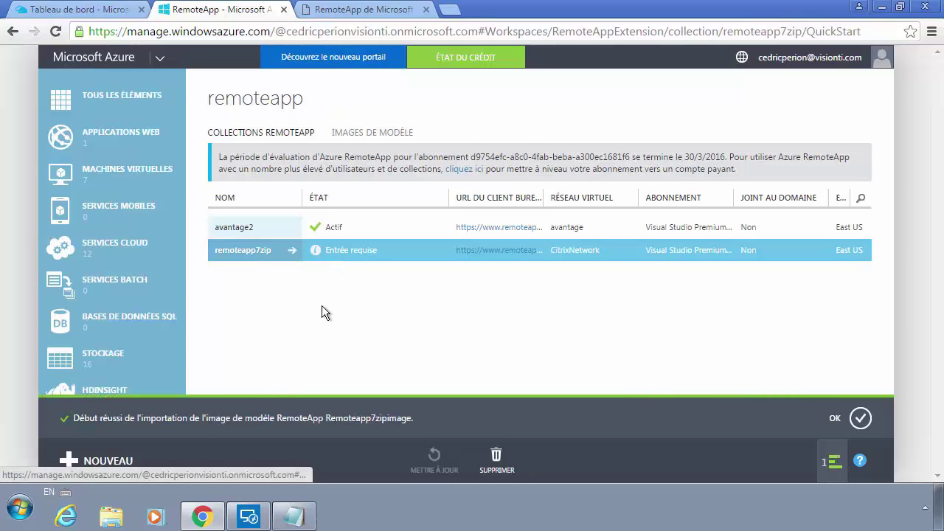
scroll(377, 330, down, 2)
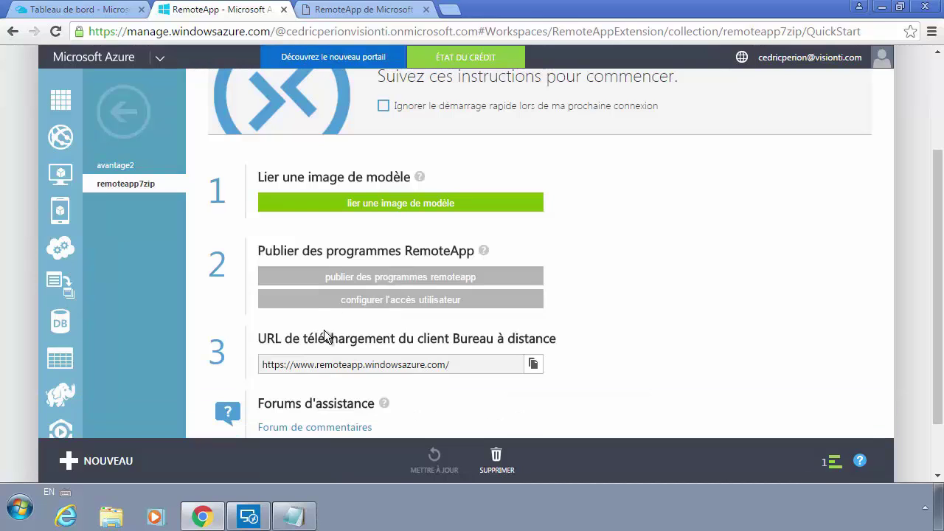
scroll(410, 244, up, 2)
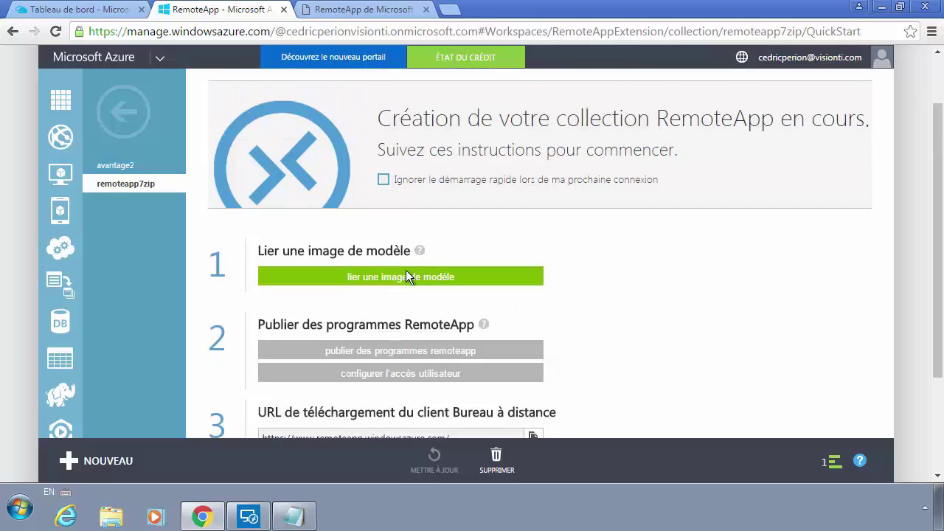
click(130, 113)
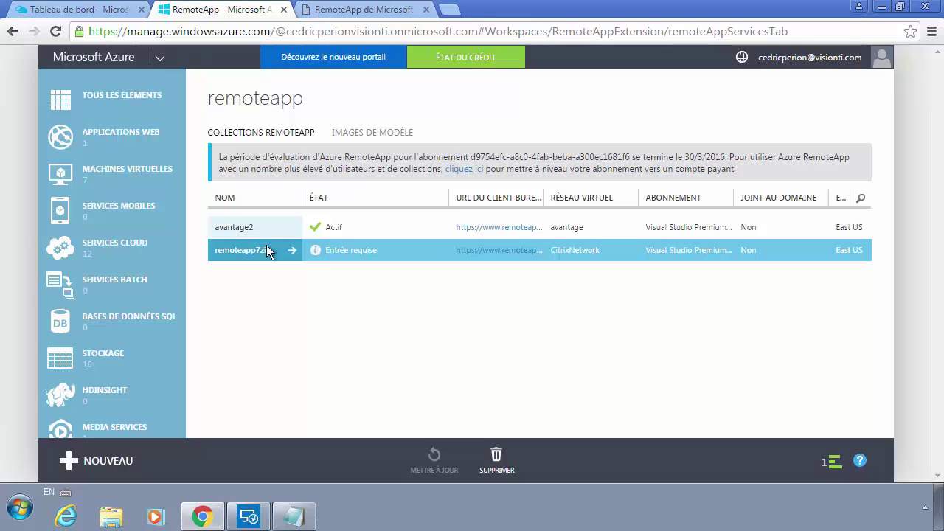
click(247, 253)
scroll(447, 329, down, 2)
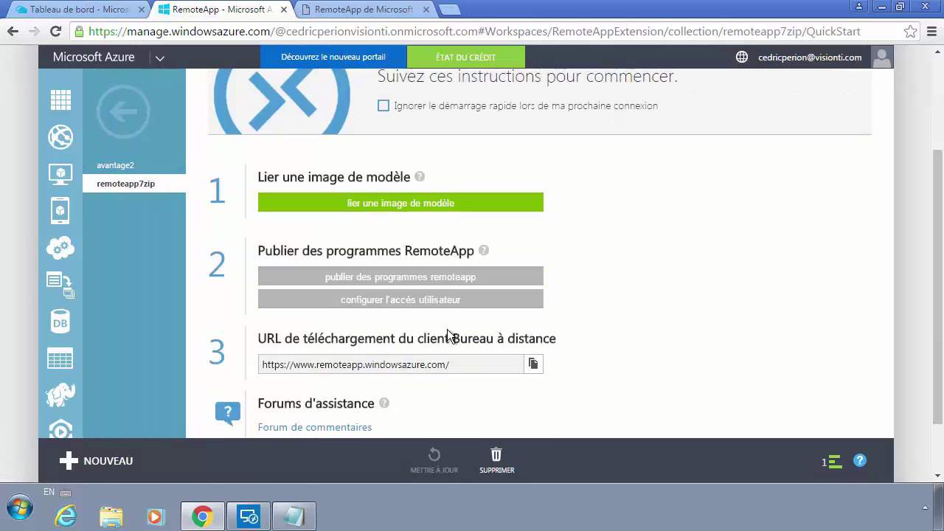
scroll(447, 331, down, 1)
scroll(405, 278, up, 1)
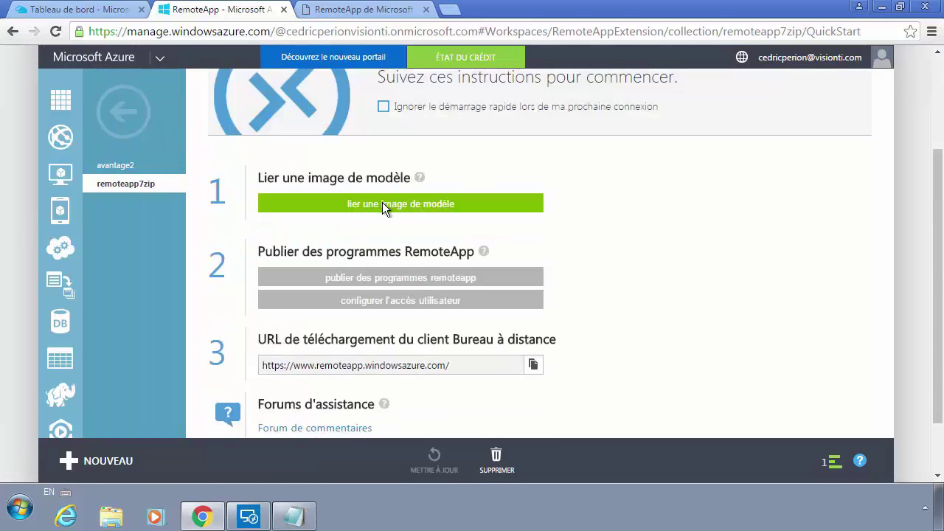
click(382, 204)
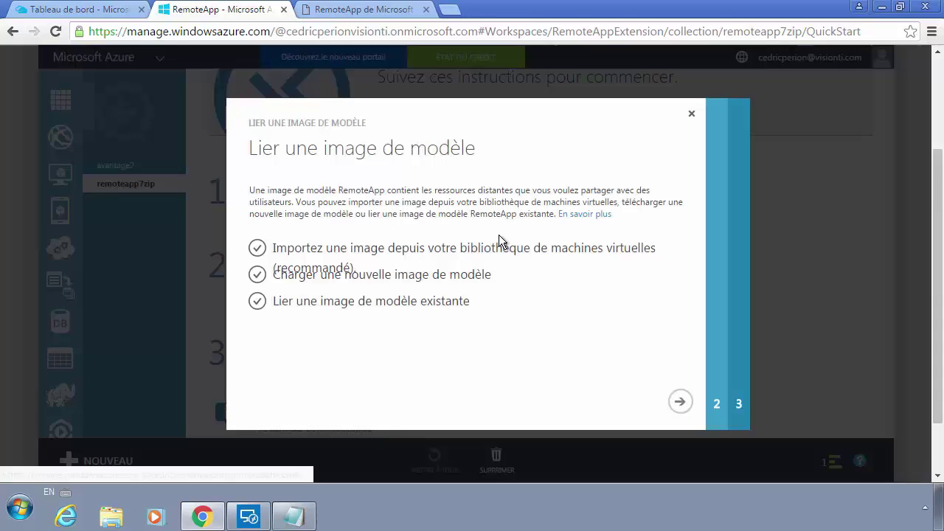
click(691, 114)
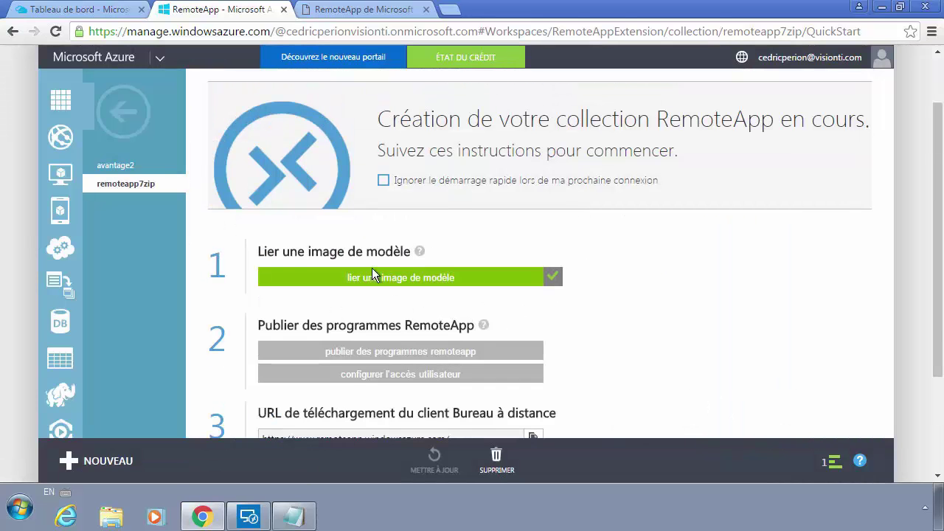
scroll(445, 310, up, 1)
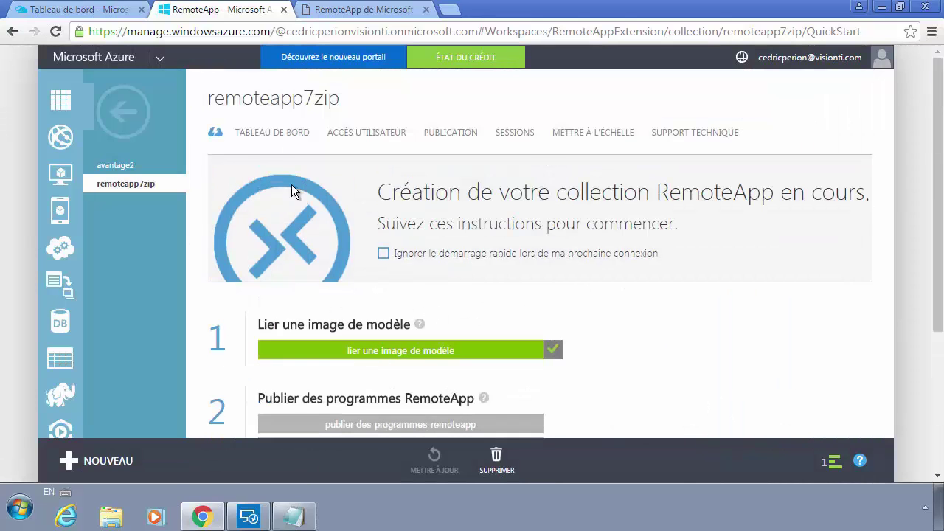
click(119, 118)
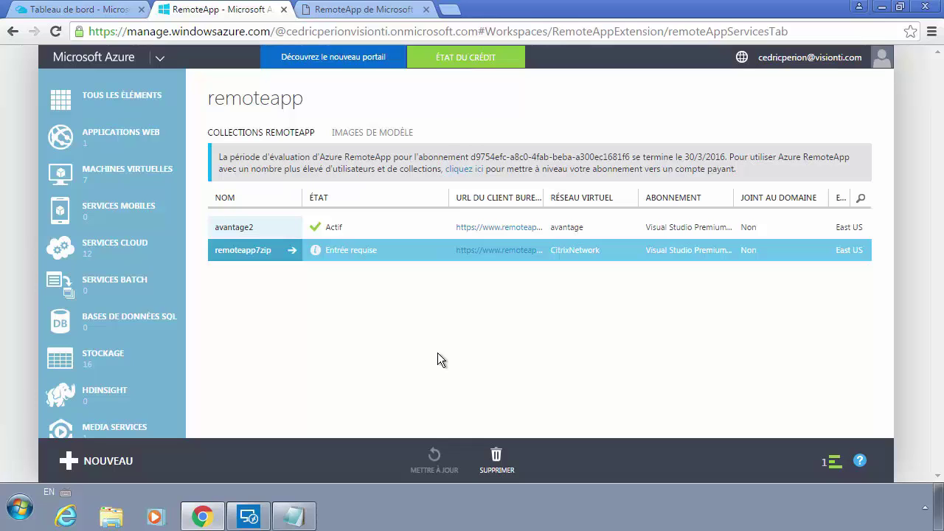
click(294, 517)
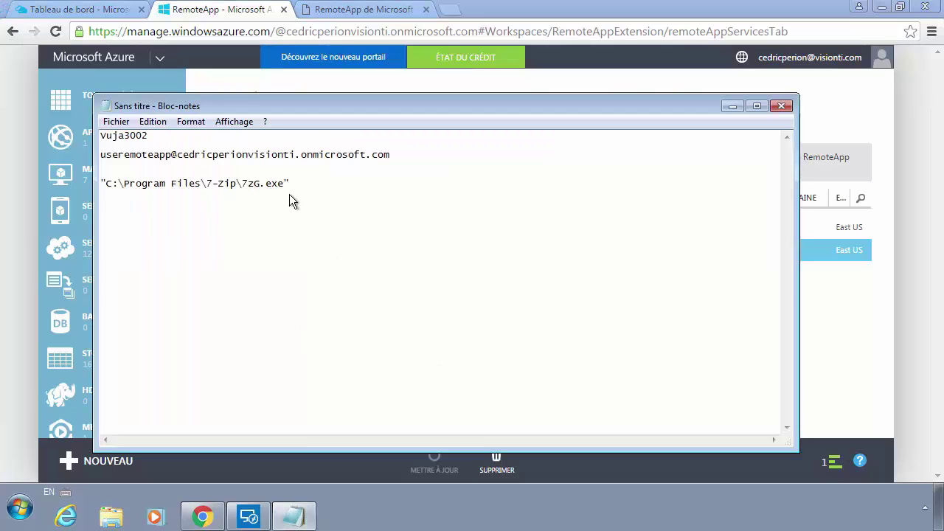
drag(289, 194, 99, 190)
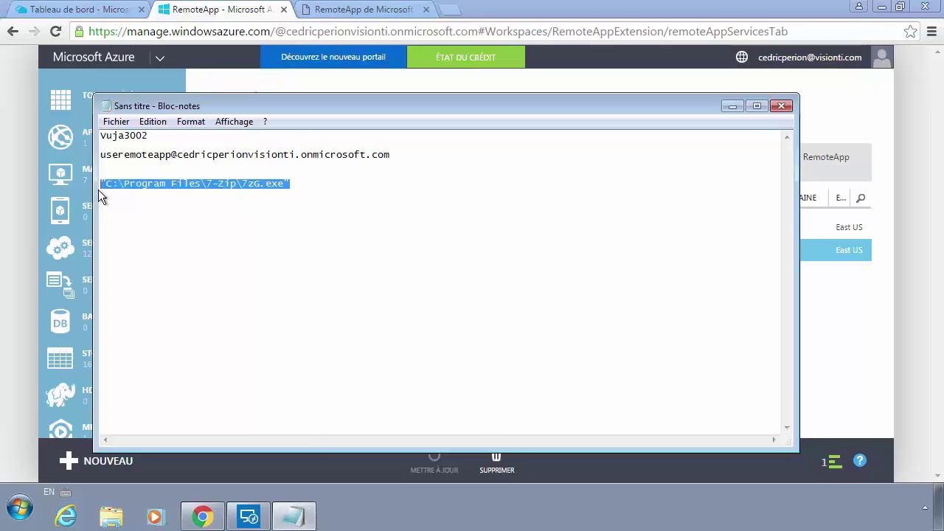
click(292, 185)
drag(285, 186, 107, 181)
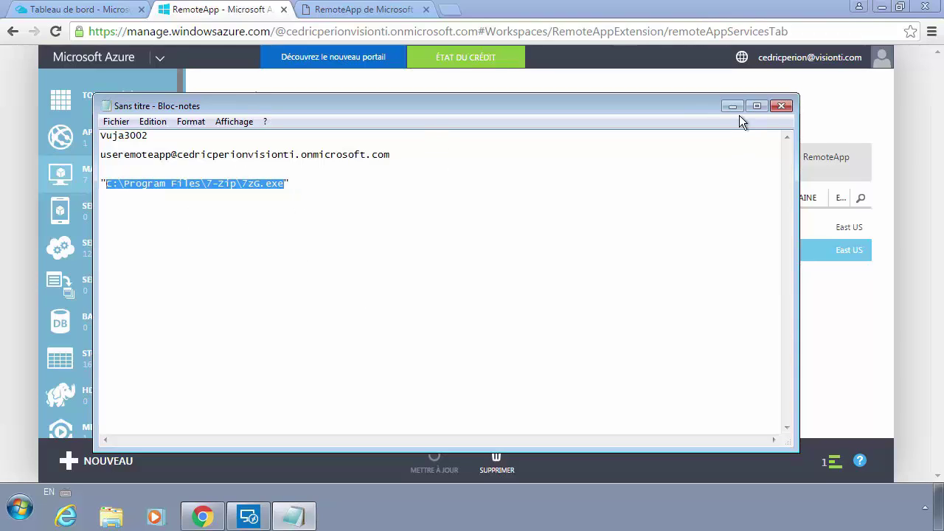
key(alt+Tab)
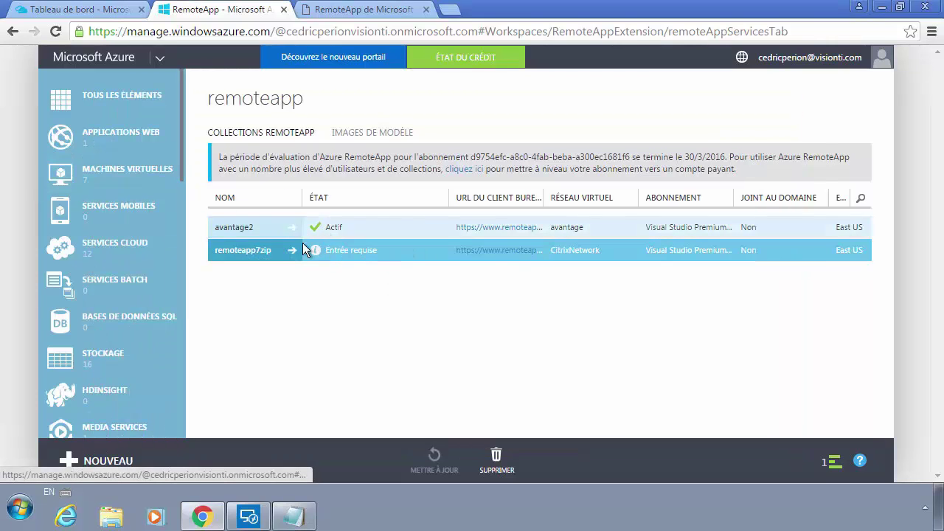
Step: Open the remoteapp7zip collection's quick-start page and scroll down through it
click(270, 254)
scroll(383, 310, down, 2)
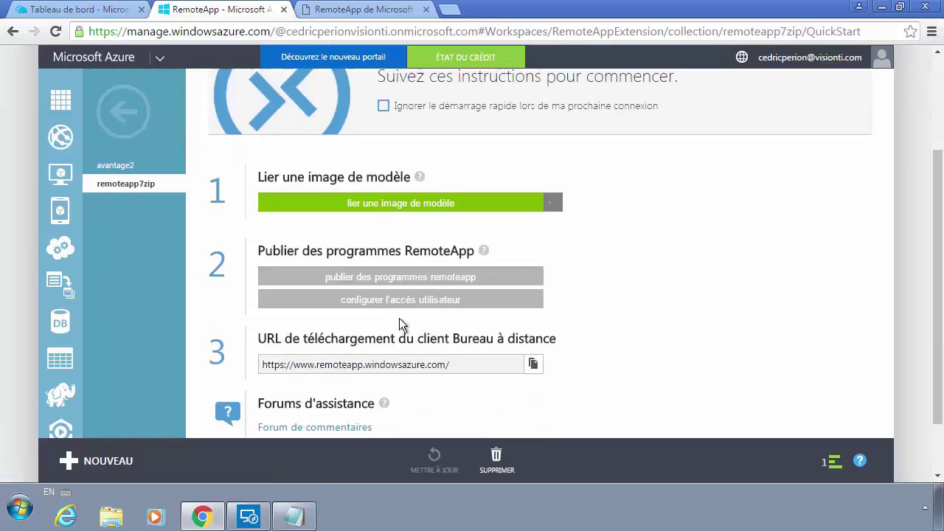
scroll(399, 317, down, 1)
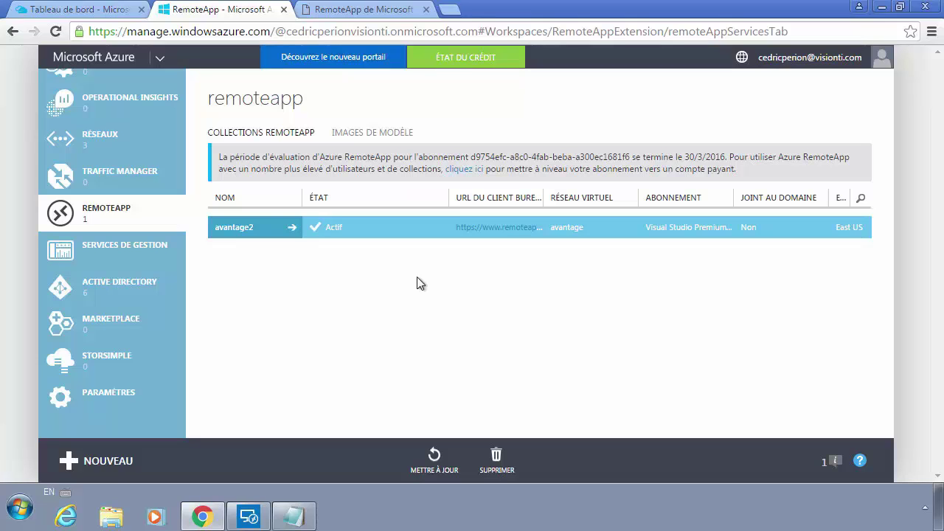
Step: Open the virtual machines list and select CITRIX-AD to review it
scroll(120, 206, up, 10)
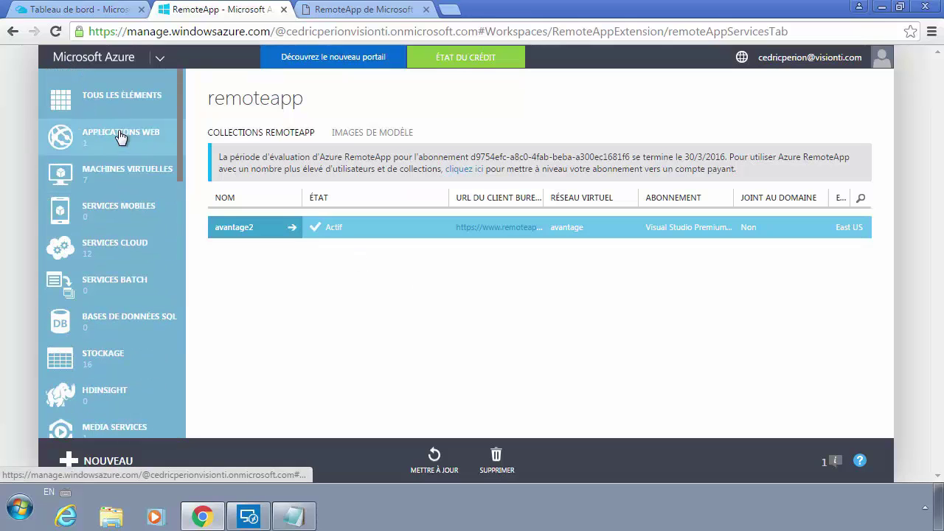
click(117, 181)
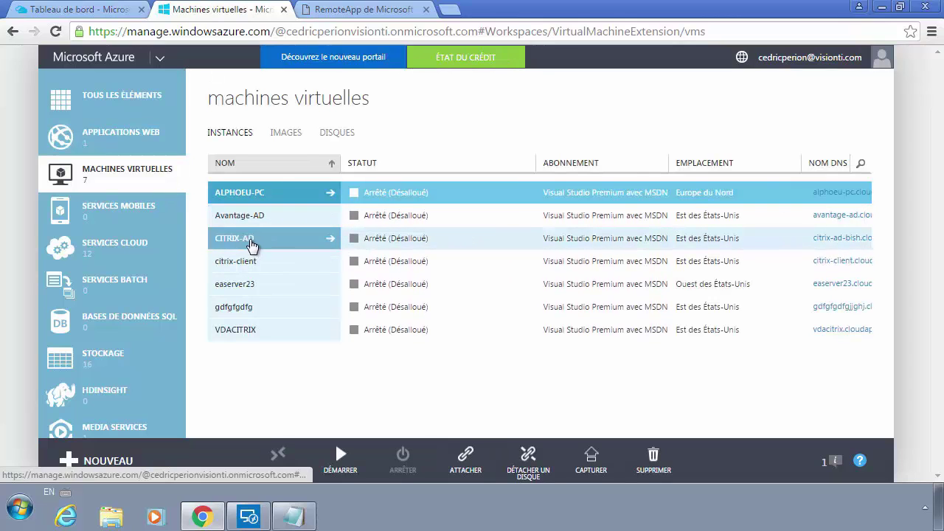
click(273, 244)
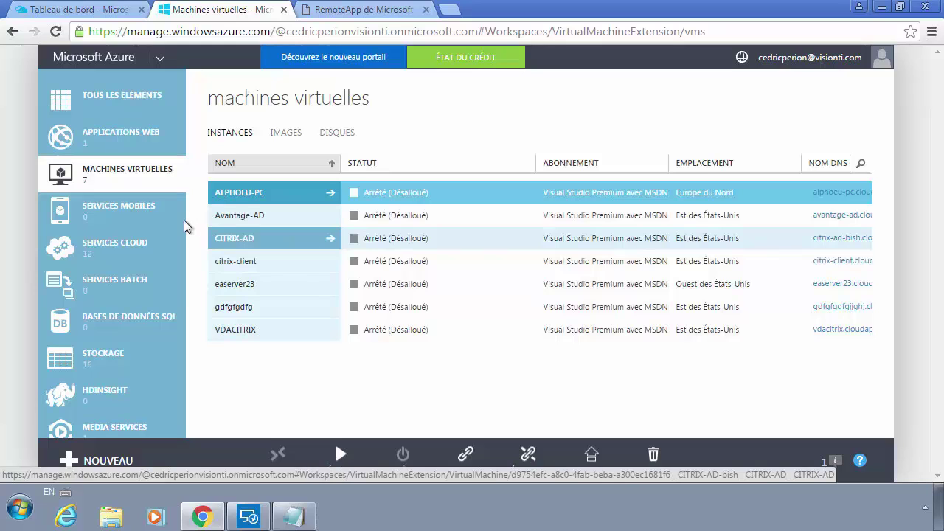
scroll(131, 244, down, 6)
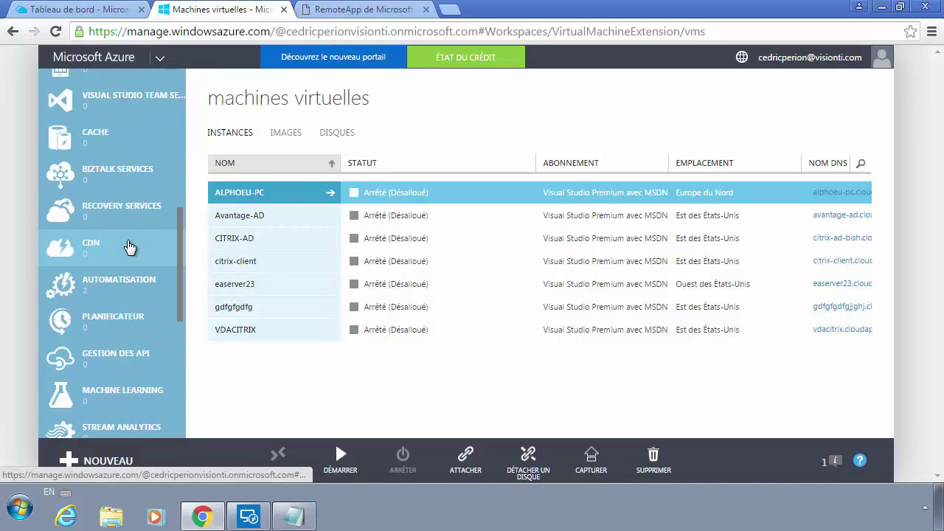
scroll(129, 247, down, 1)
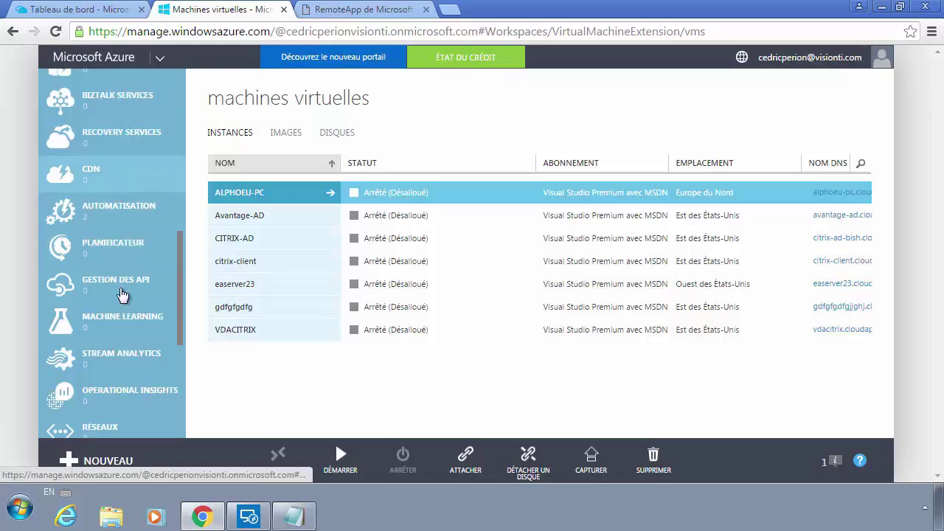
scroll(121, 295, down, 2)
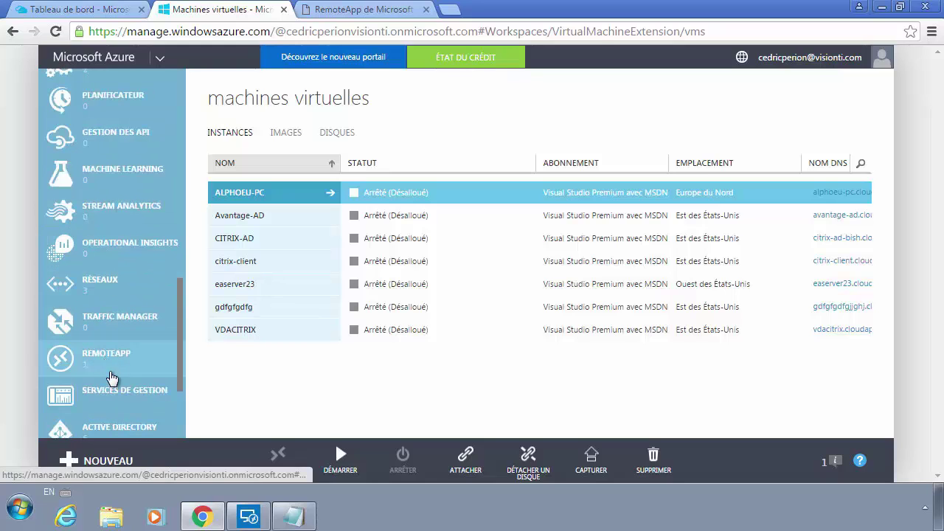
Step: Return to the RemoteApp collections and open the avantage2 collection
click(111, 378)
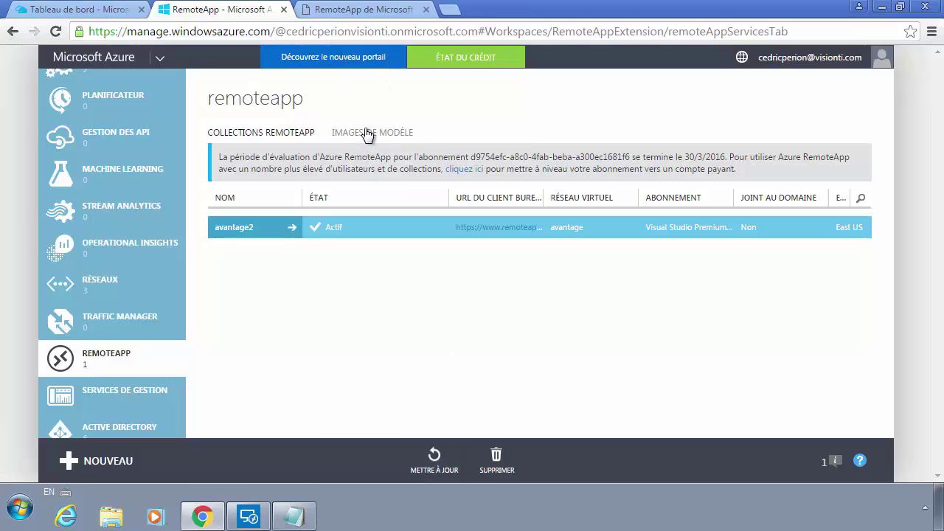
click(294, 227)
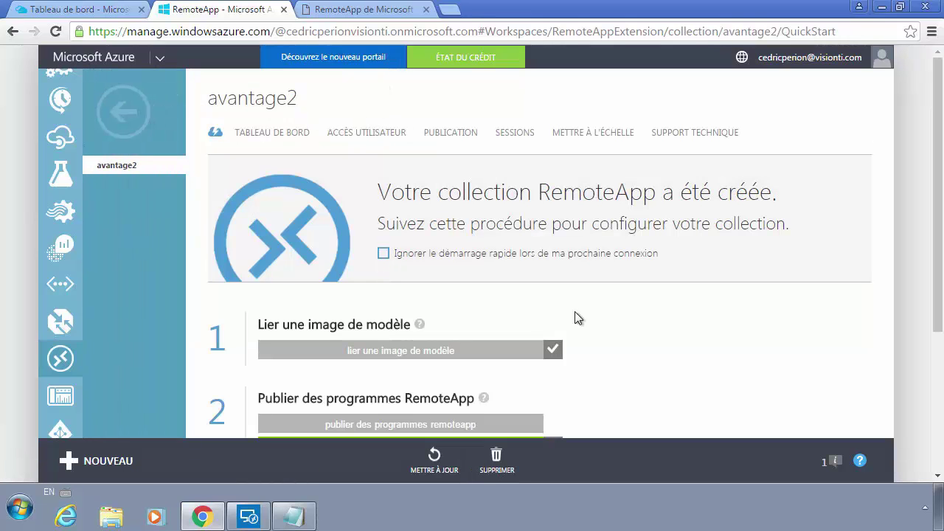
scroll(666, 314, down, 1)
Step: Show avantage2's published programs and the options for publishing new ones
mouse_move(487, 323)
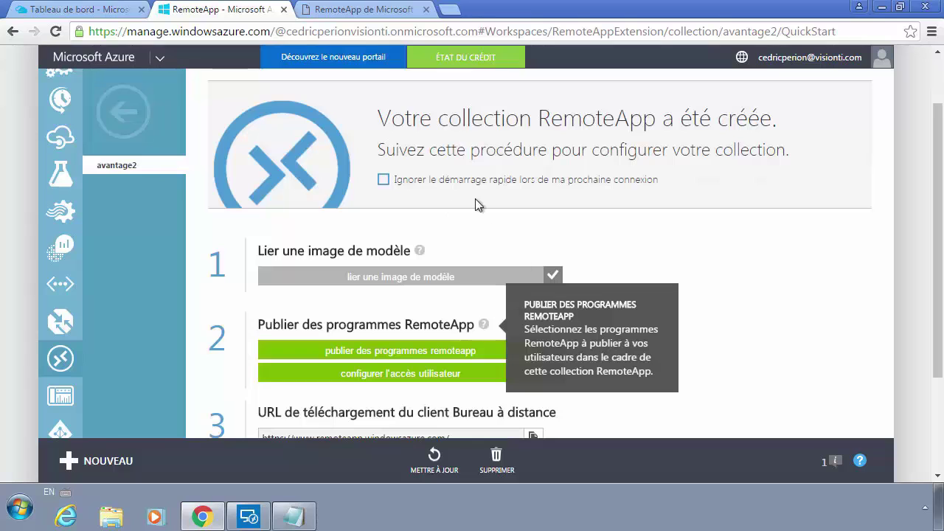
scroll(379, 143, up, 1)
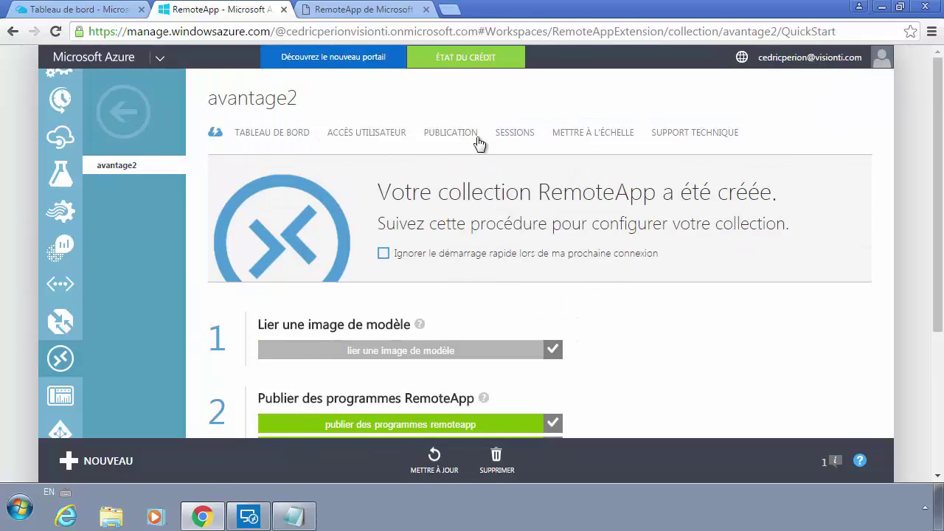
click(438, 136)
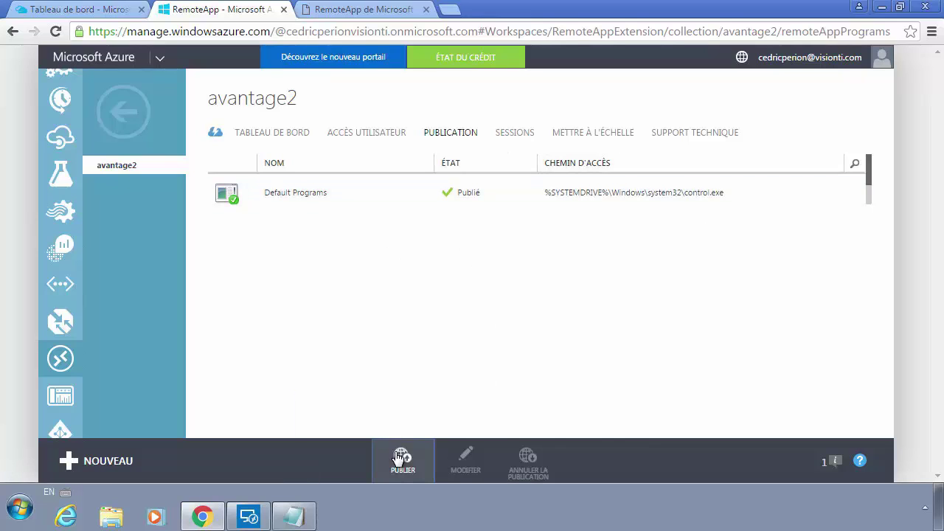
click(399, 458)
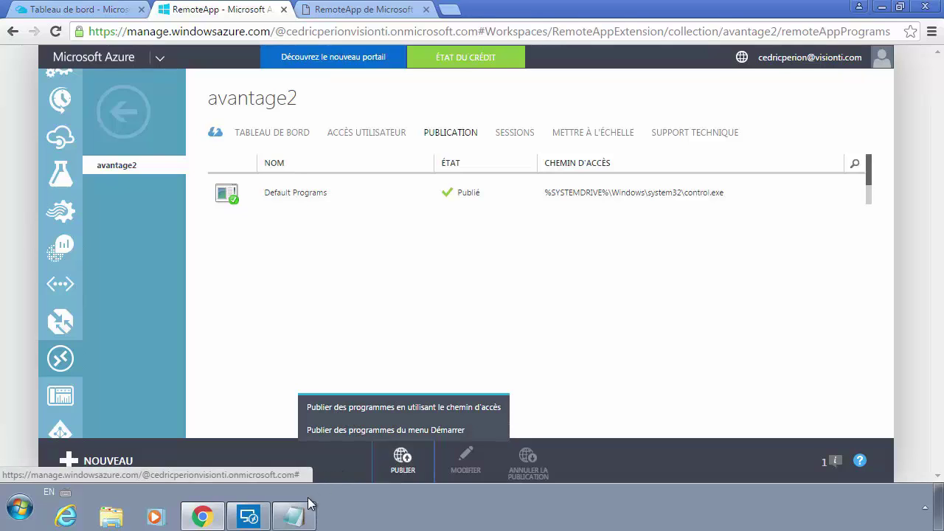
Step: Check the quoted 7-Zip path in the notes, then reopen the publishing options
click(294, 517)
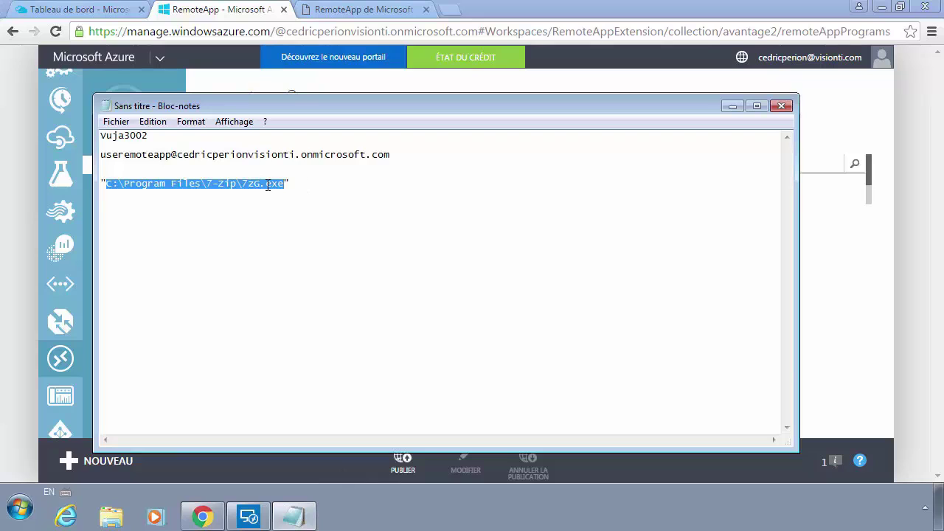
drag(299, 185, 92, 190)
click(346, 476)
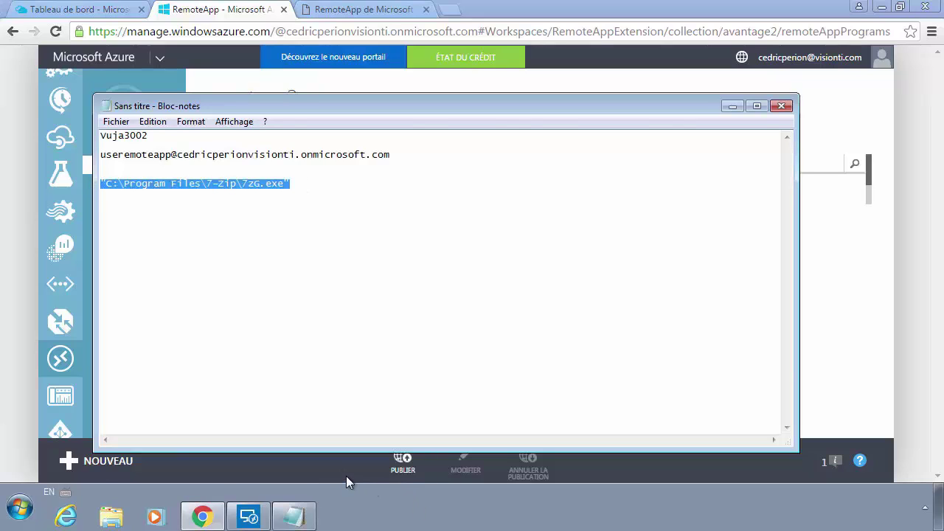
click(403, 458)
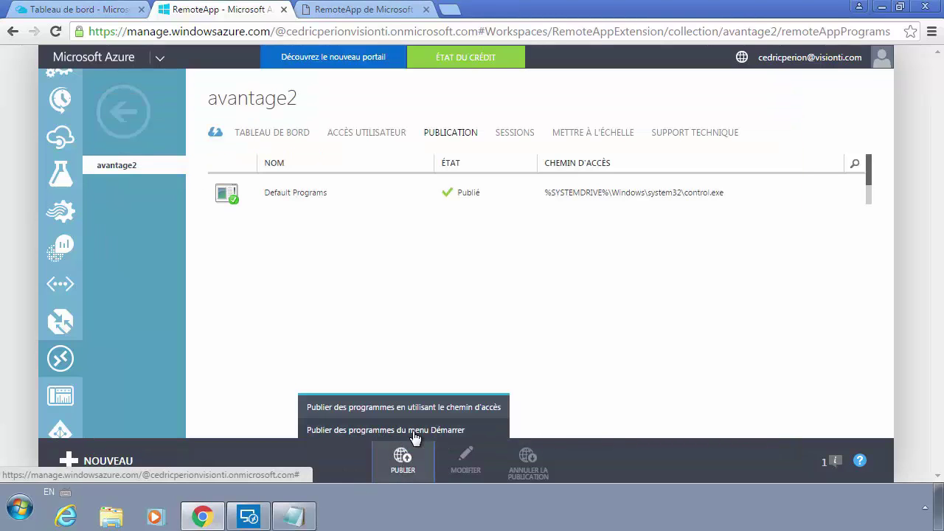
Step: Publish 7-Zip File Manager to avantage2 from the Start menu programs list
click(410, 432)
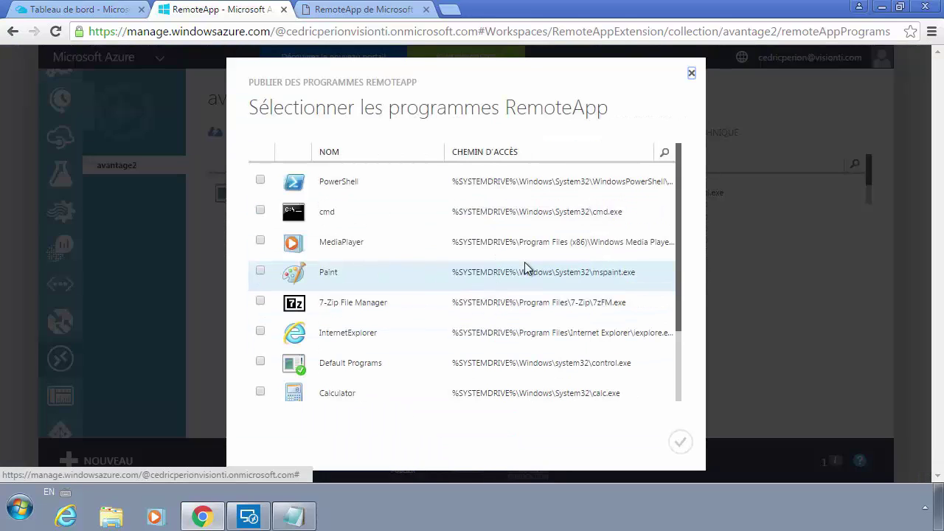
scroll(375, 288, down, 1)
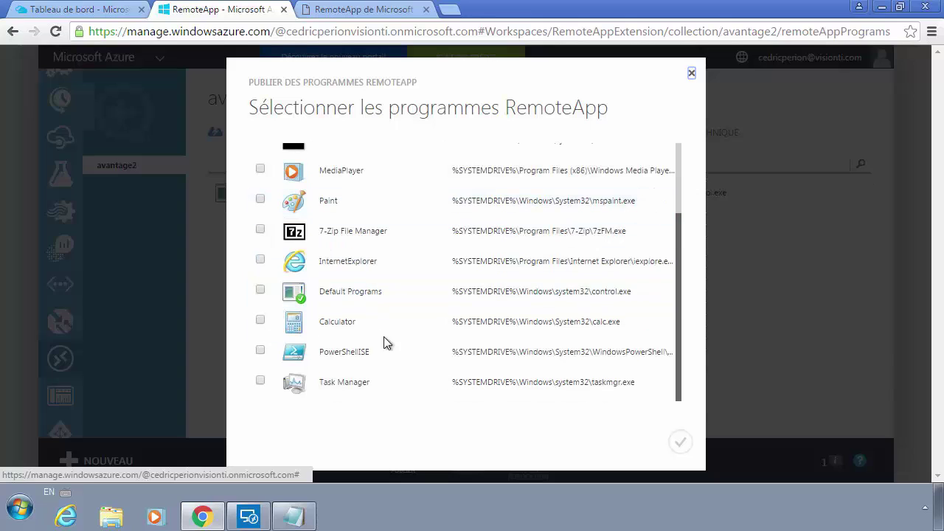
drag(357, 233, 442, 246)
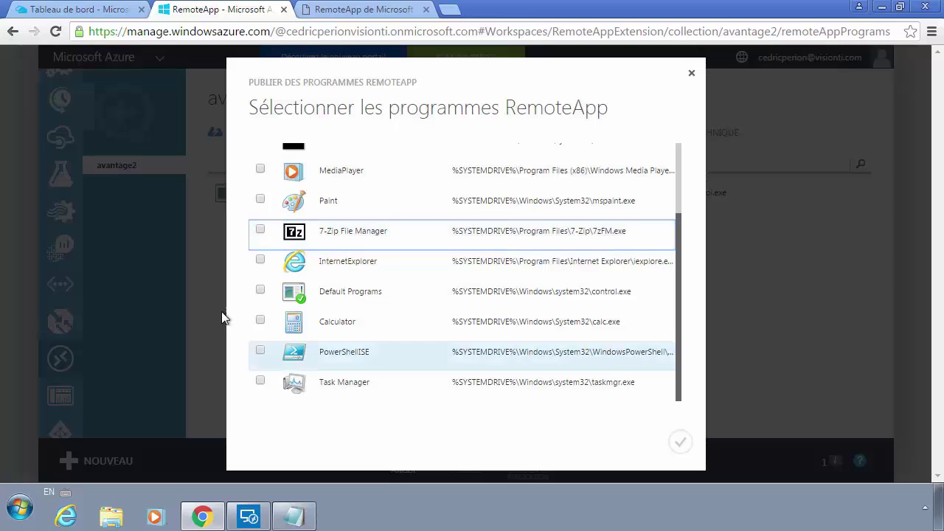
click(260, 231)
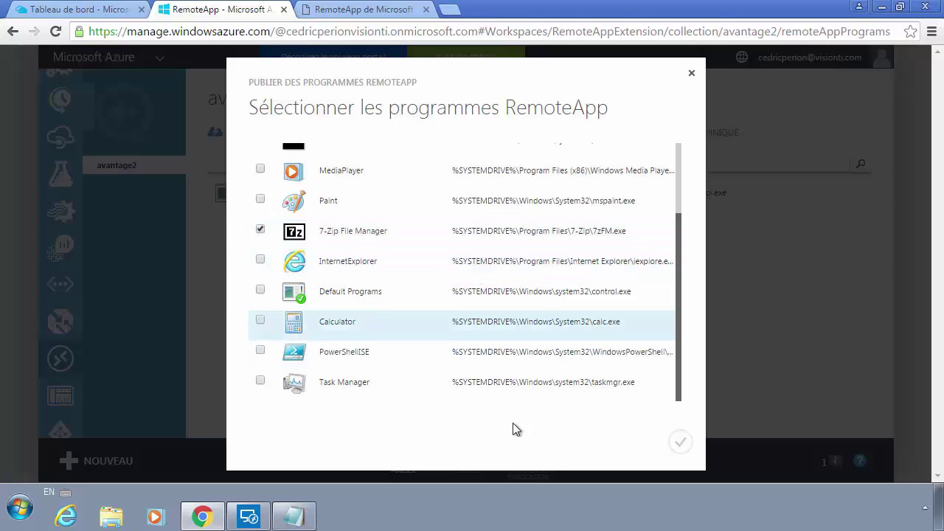
click(680, 442)
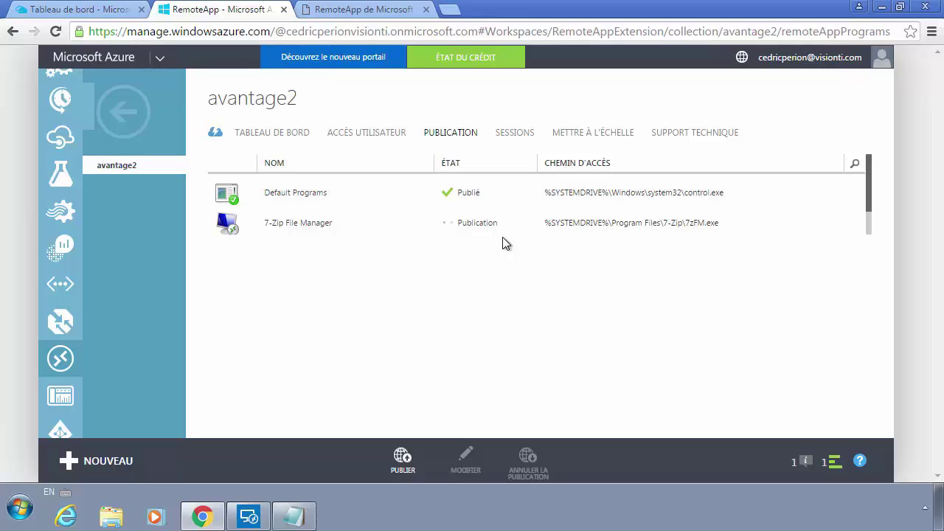
Step: Select 7-Zip File Manager and review its properties, closing them without changes
scroll(487, 184, down, 1)
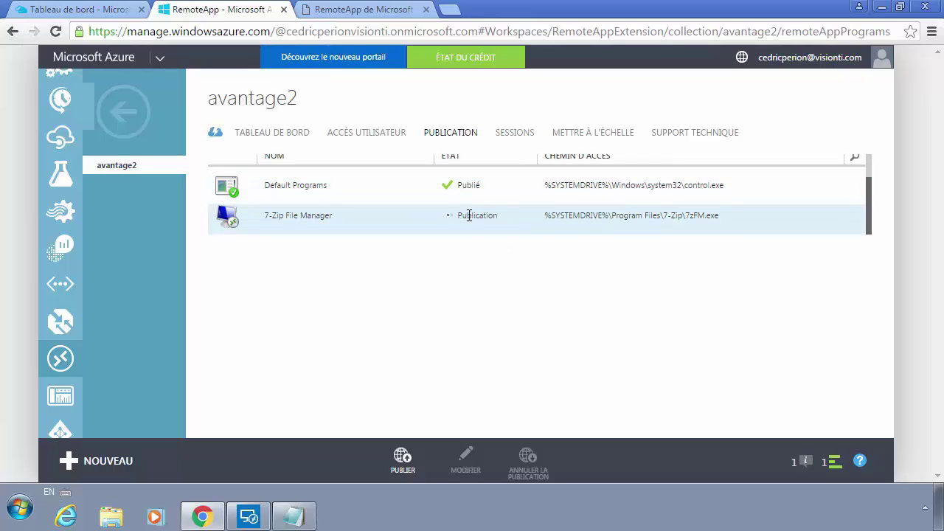
scroll(384, 210, up, 1)
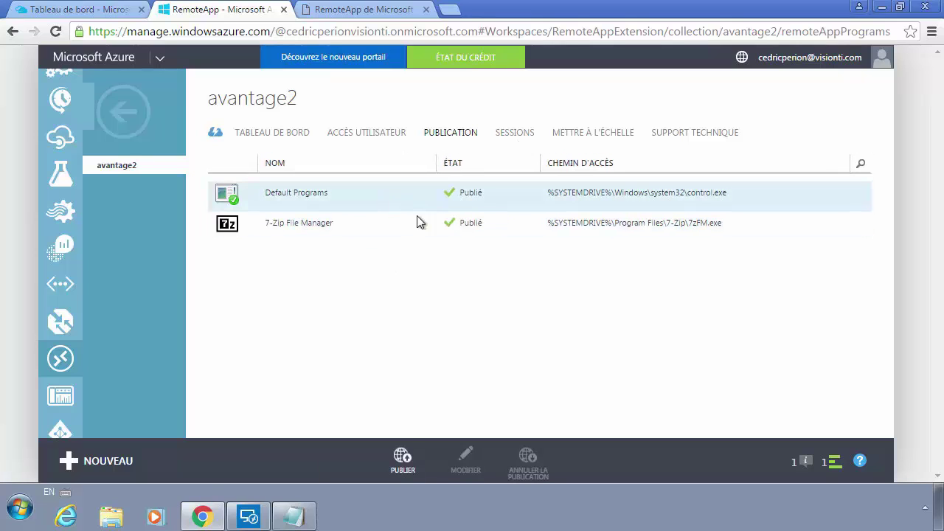
click(518, 235)
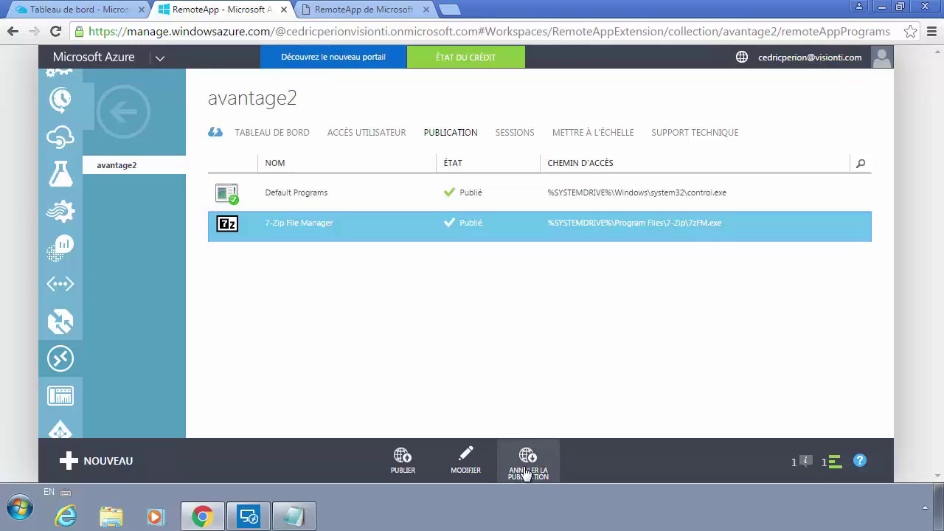
click(472, 461)
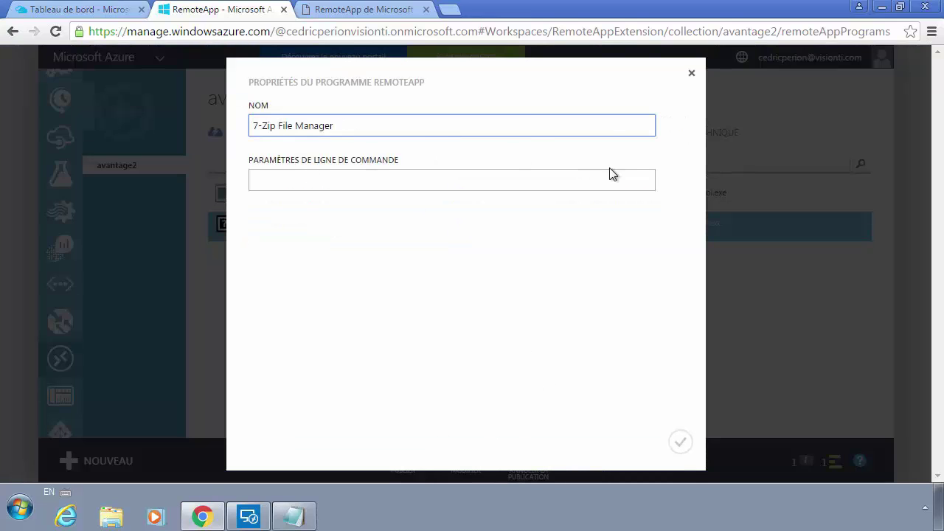
click(691, 76)
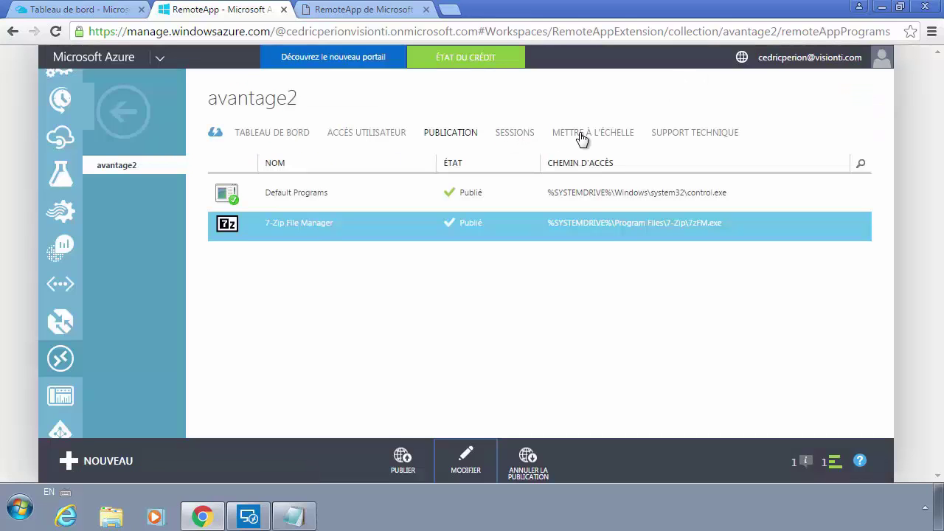
Step: Browse to the users of the Répertoire par défaut Active Directory
click(389, 138)
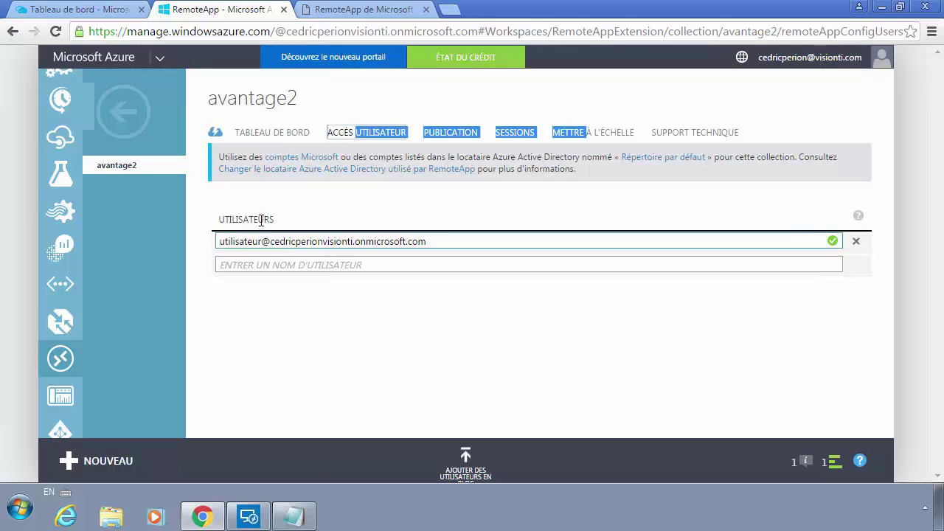
click(118, 114)
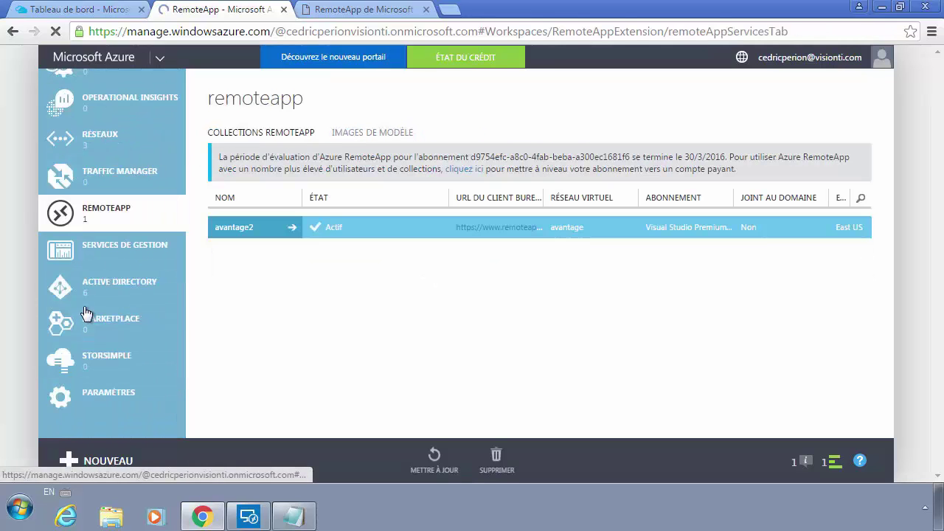
click(109, 290)
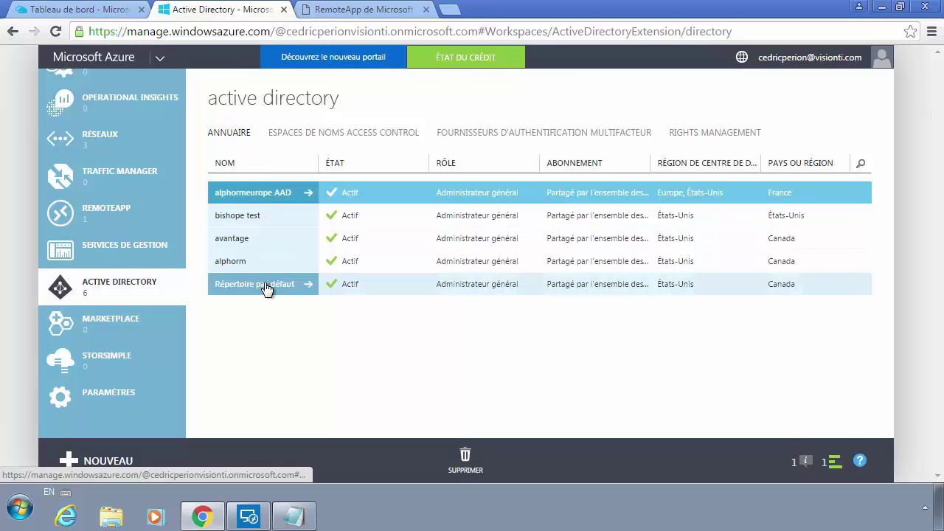
click(268, 287)
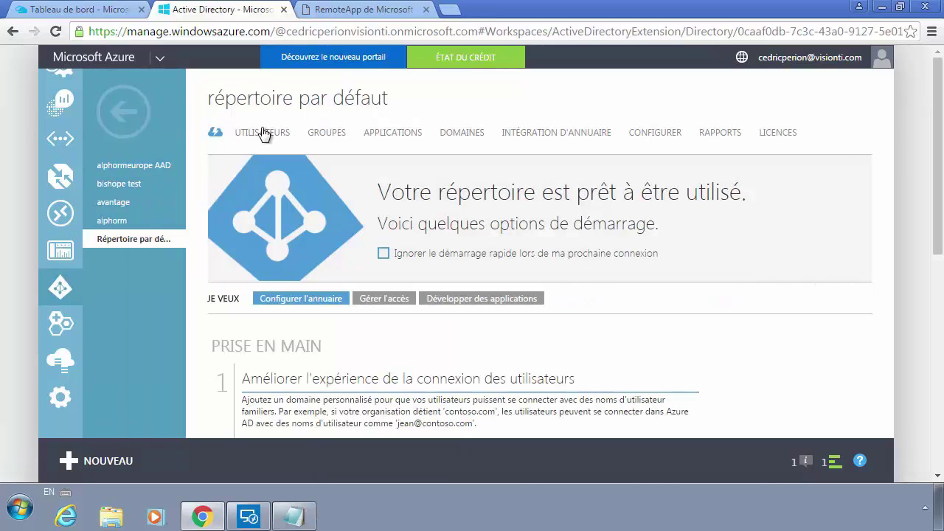
click(270, 133)
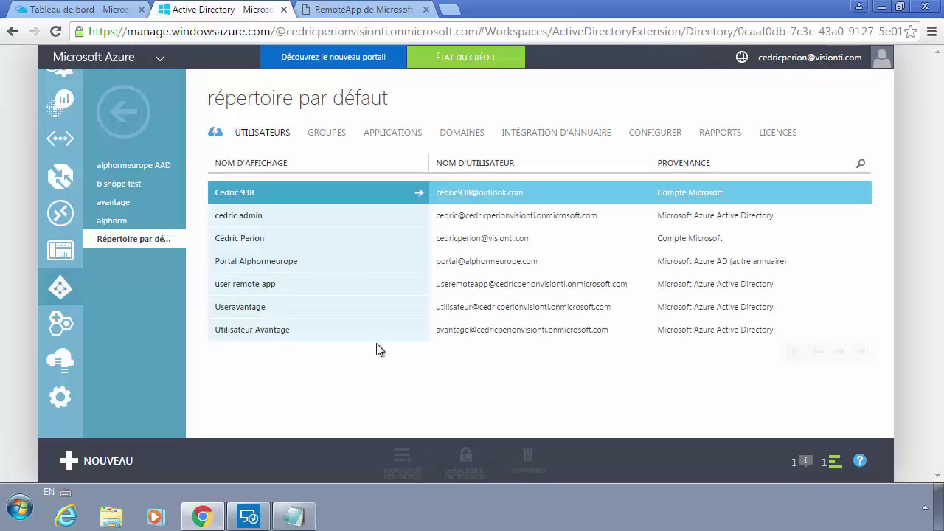
Step: Copy the remote app user's address from the notes and return to RemoteApp collections
click(296, 517)
drag(406, 157, 70, 151)
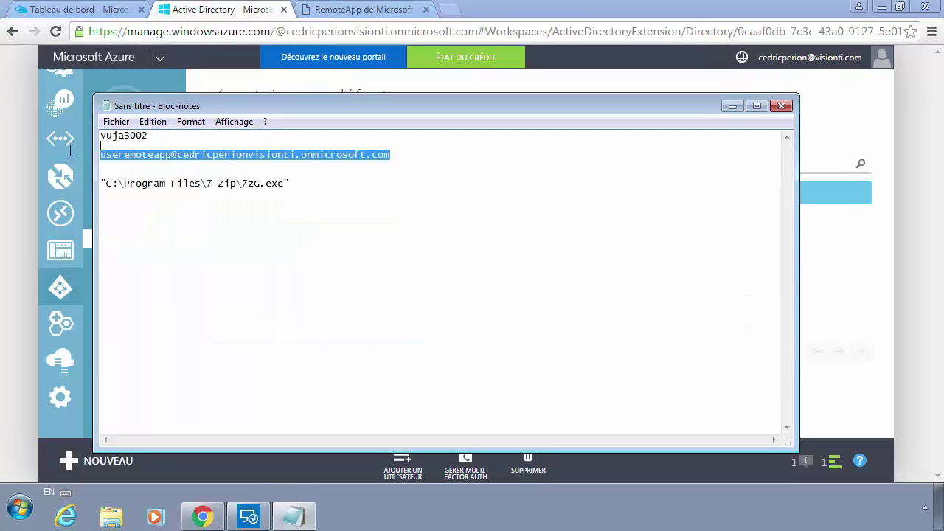
right_click(135, 160)
click(180, 206)
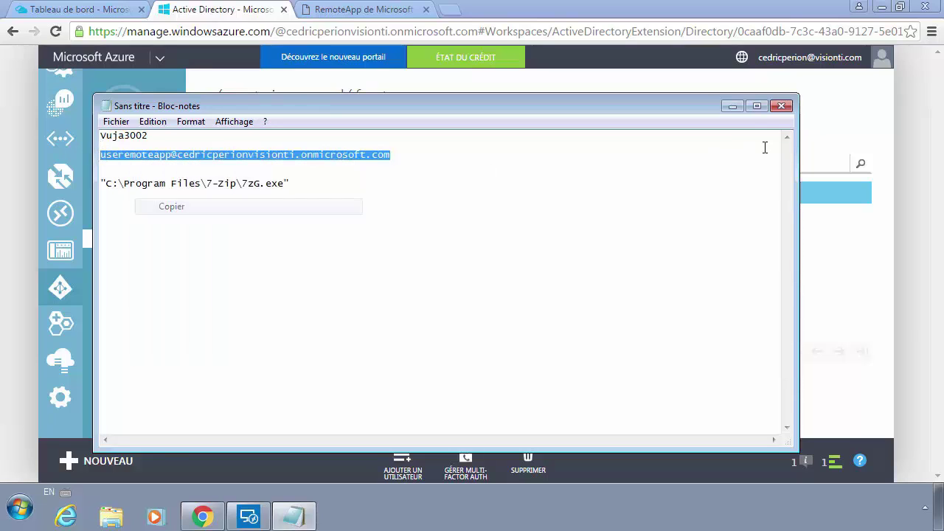
click(737, 108)
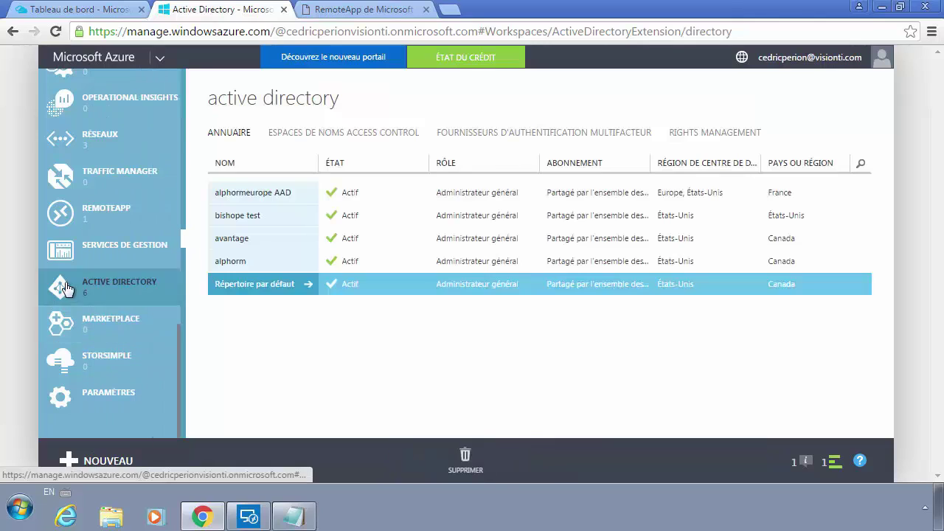
click(99, 211)
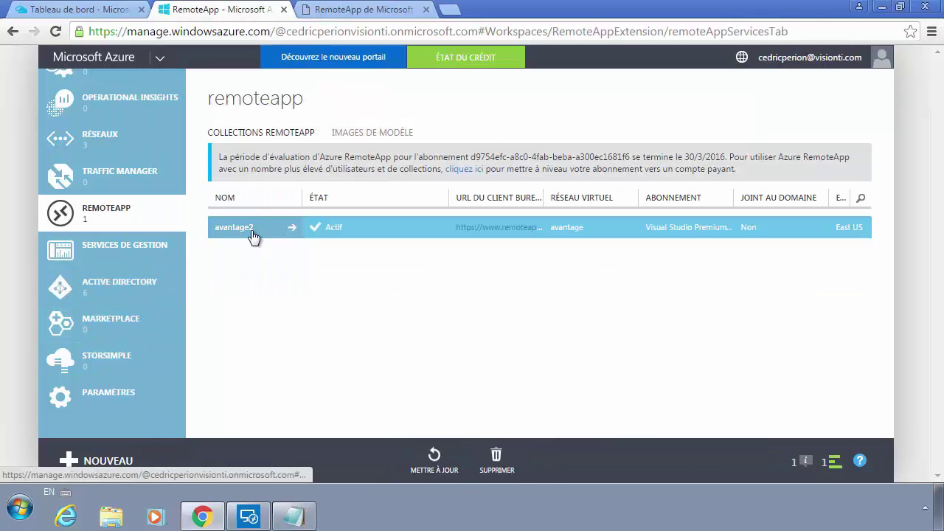
Step: Paste the remote app user's address into avantage2's user access list and save it
click(253, 236)
click(379, 138)
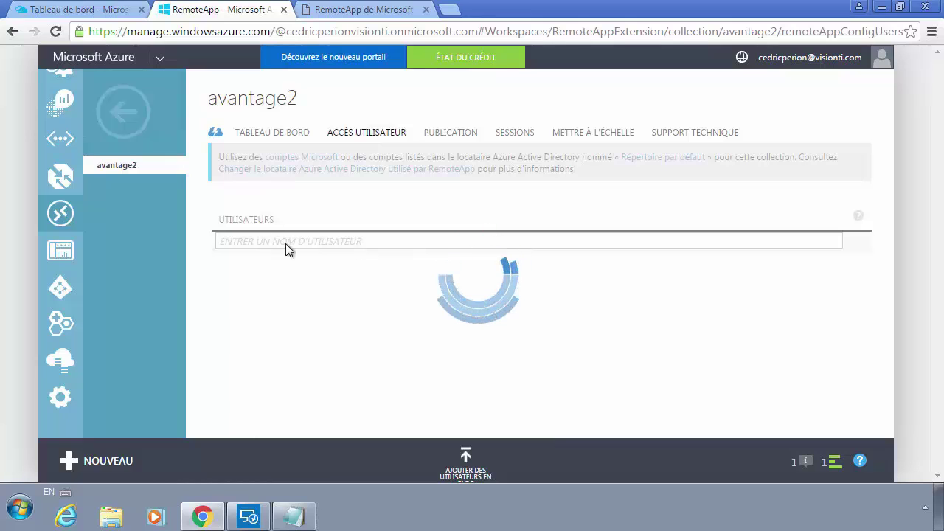
click(271, 265)
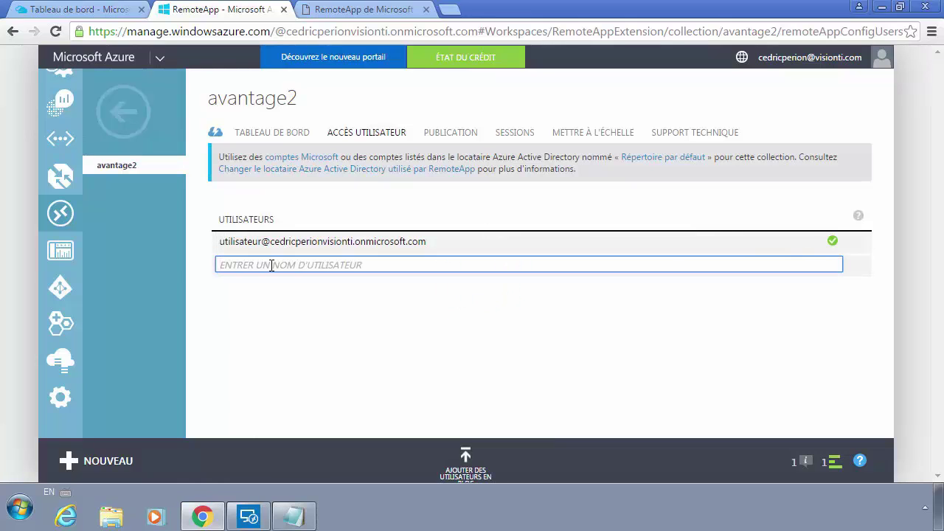
key(super)
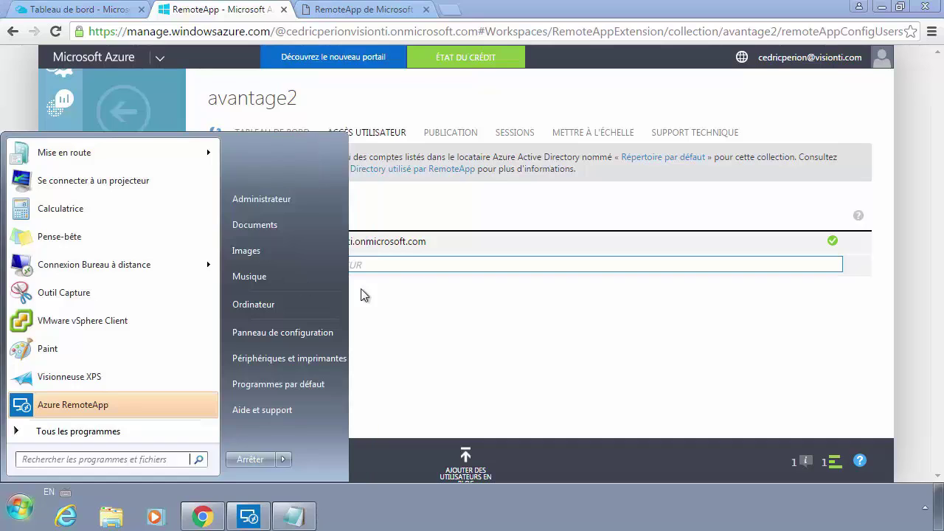
click(412, 262)
key(ctrl+v)
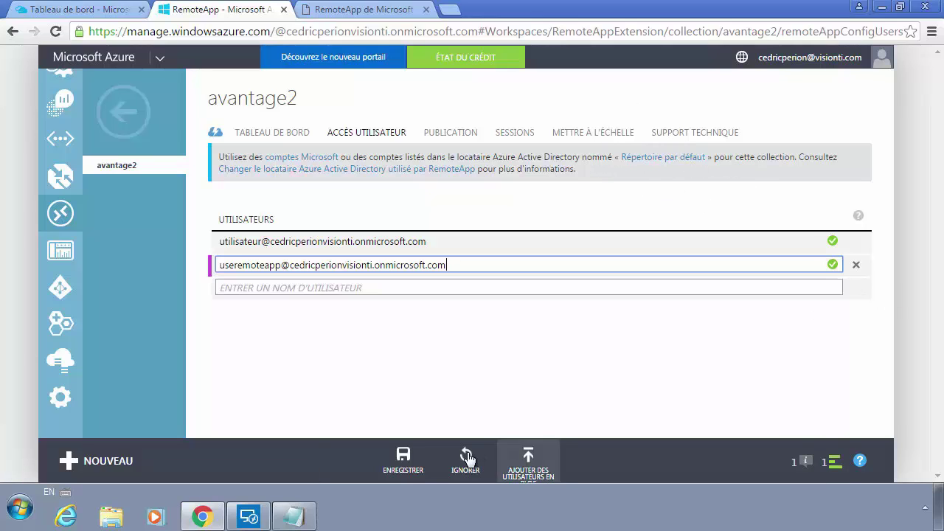
click(403, 463)
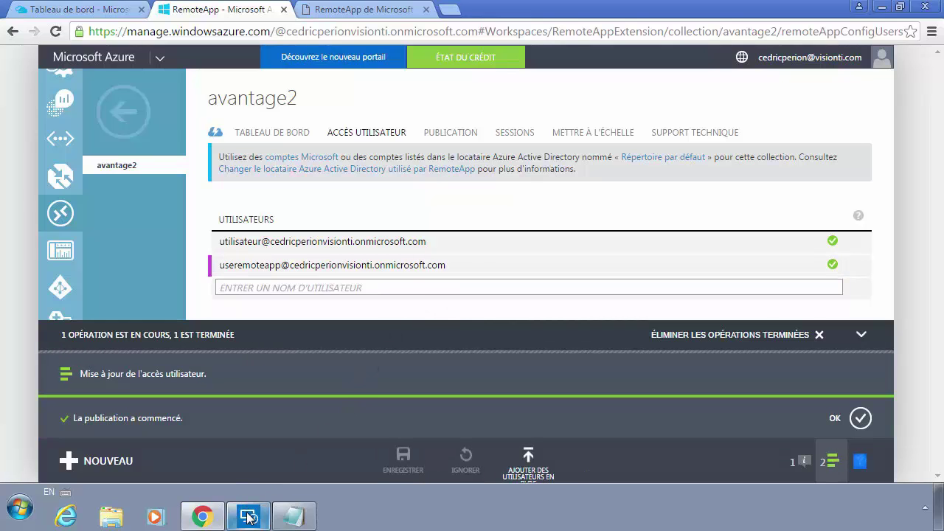
Step: Collapse the operations panel and view avantage2's published programs
mouse_move(248, 519)
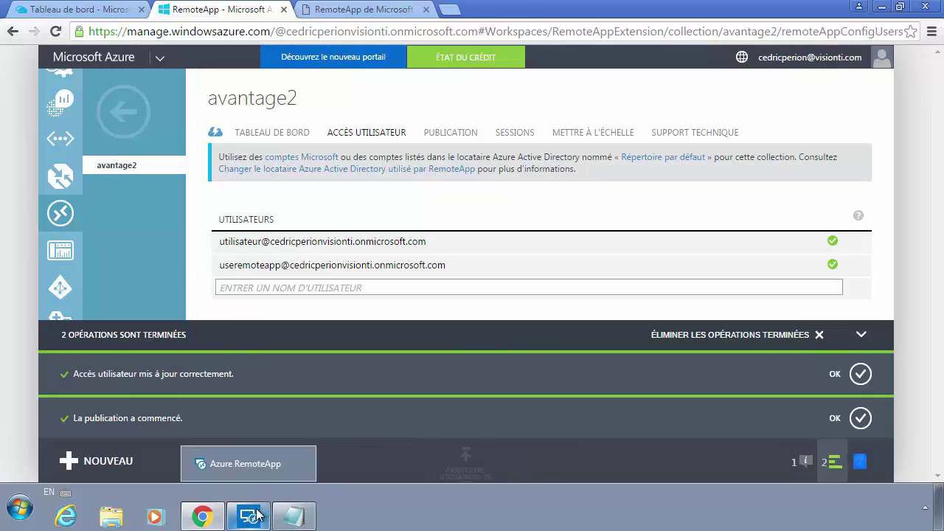
click(860, 335)
click(460, 137)
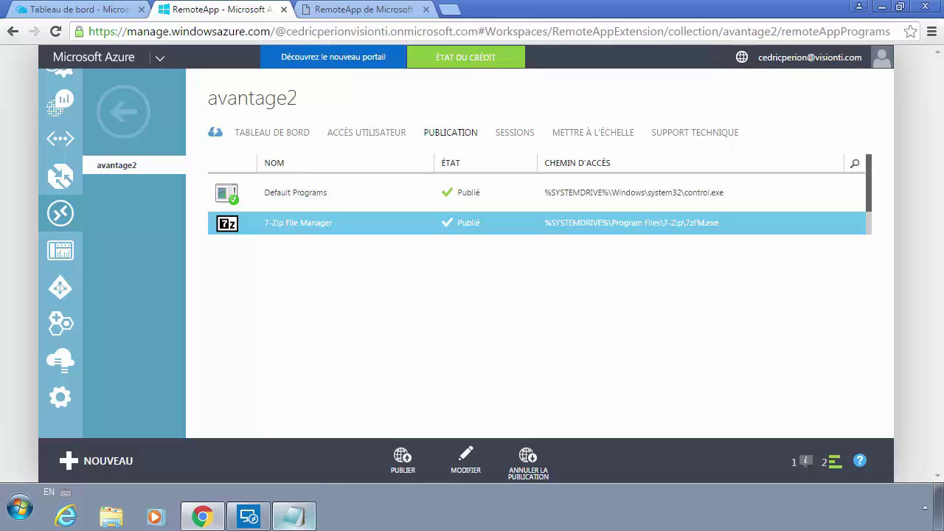
Step: Sign in to the Azure RemoteApp client with the remote app user's email and password
click(279, 470)
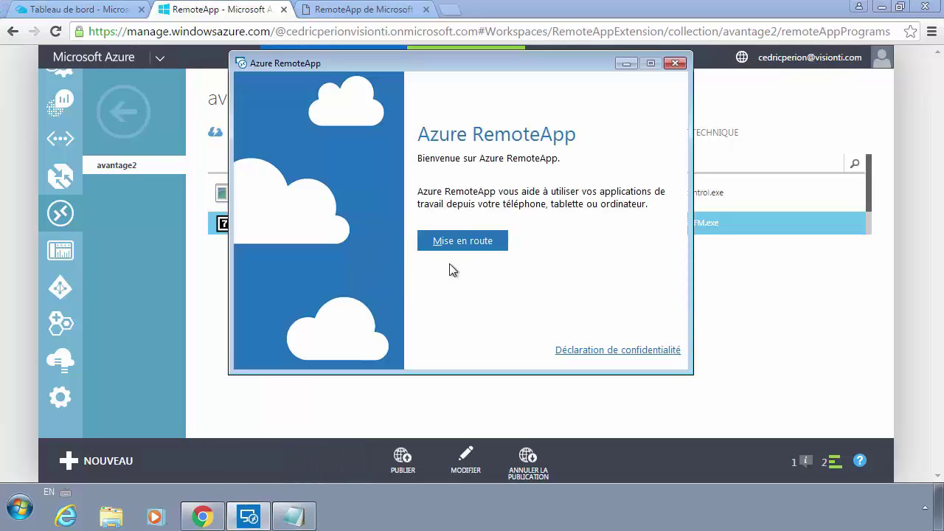
click(475, 248)
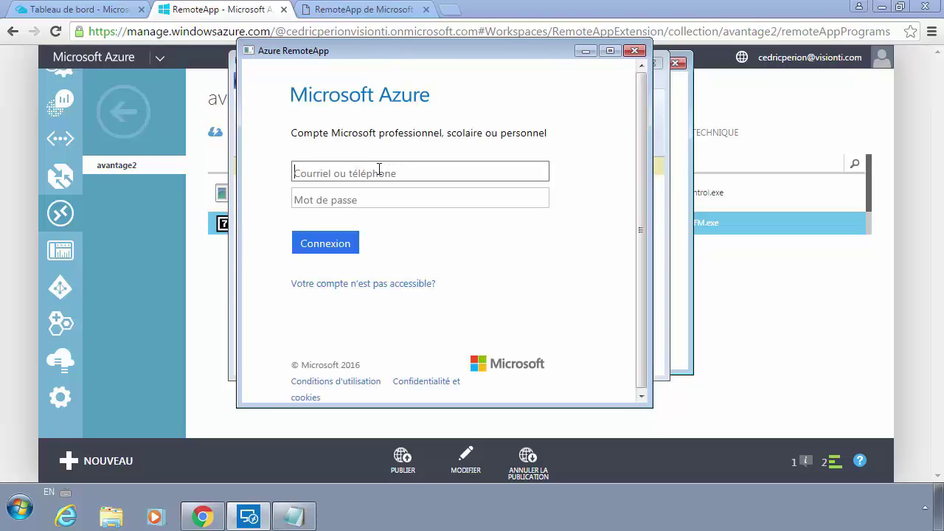
key(ctrl+v)
click(371, 195)
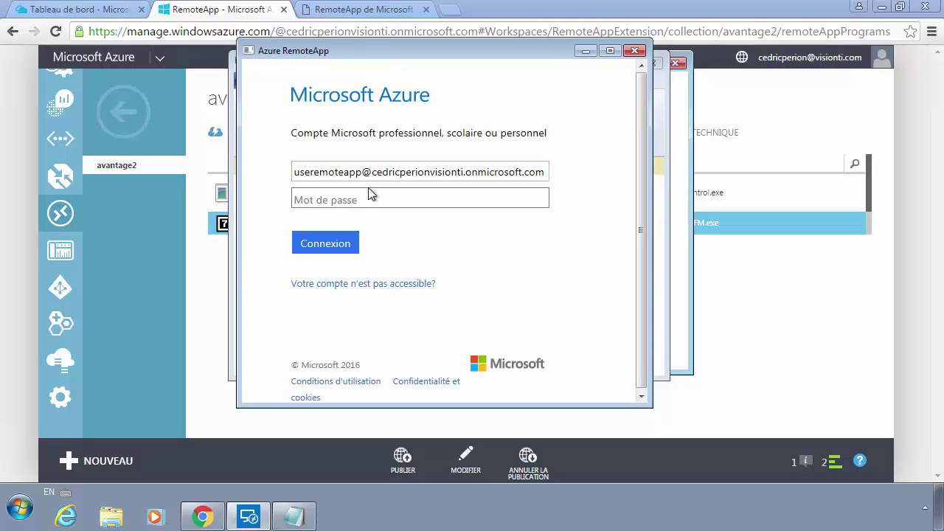
text(•••••••••••)
click(314, 253)
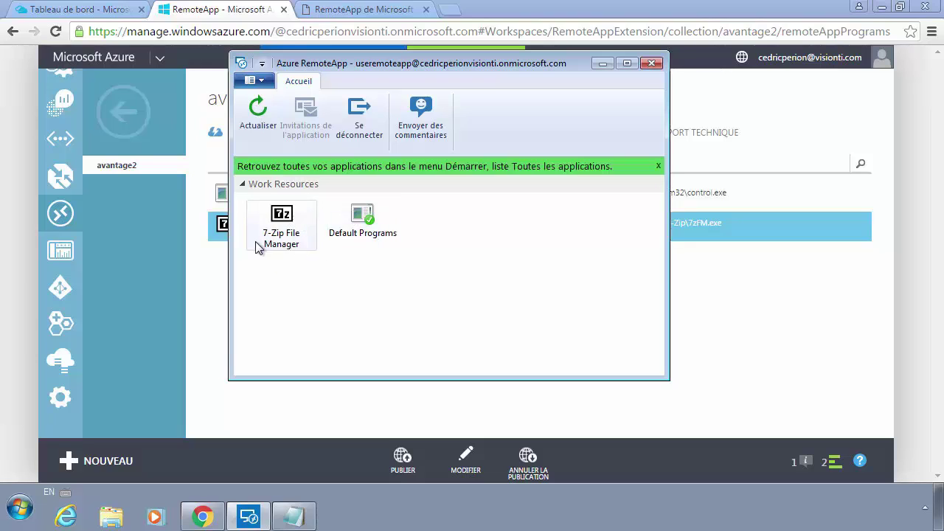
Step: Launch the 7-Zip File Manager remote app and move the connection windows aside
click(293, 231)
double_click(294, 231)
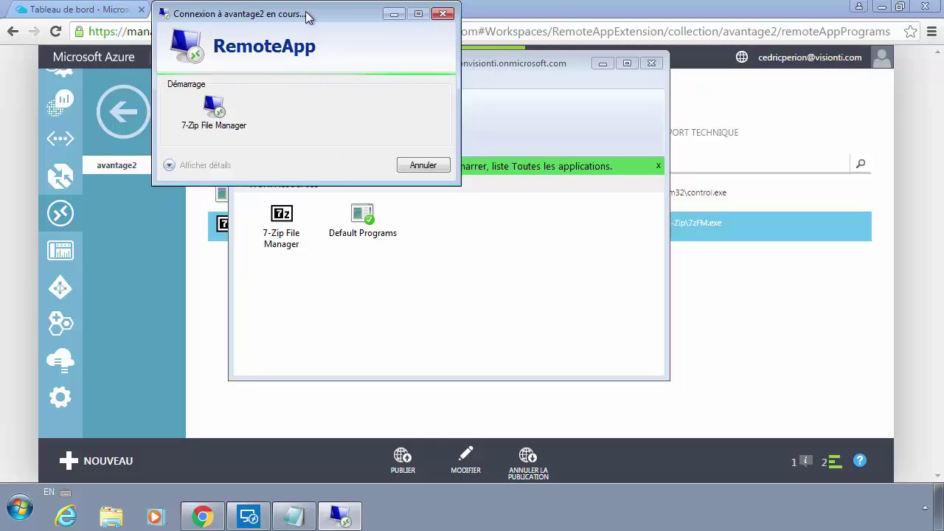
drag(306, 11, 364, 96)
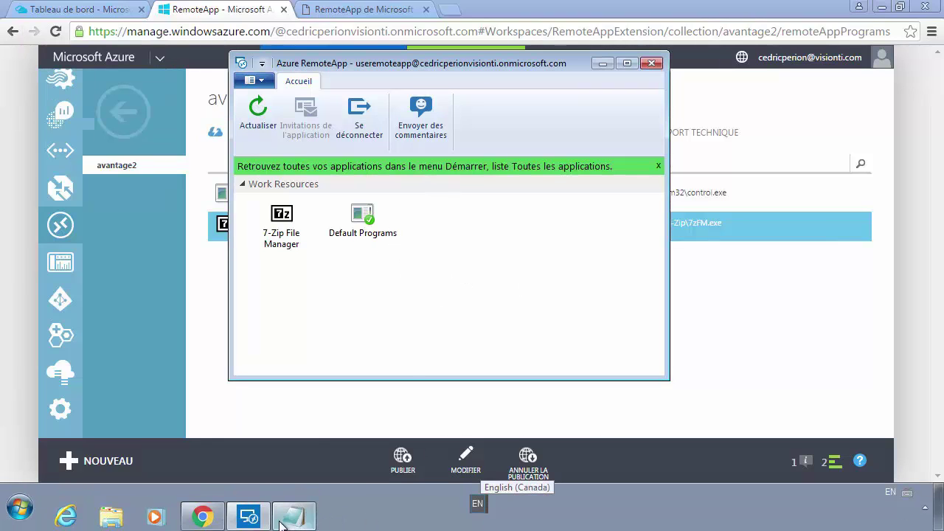
drag(405, 70, 431, 85)
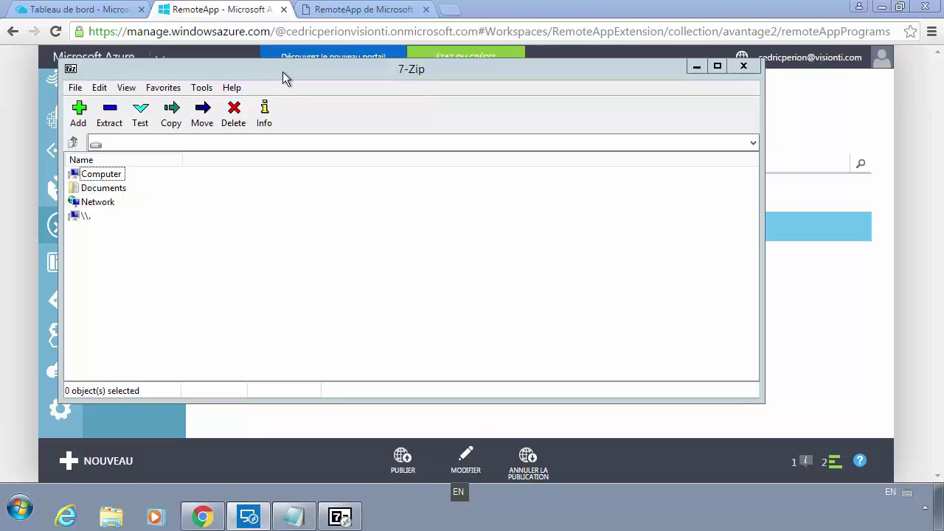
Step: Minimize the 7-Zip and RemoteApp client windows and list avantage2's sessions, showing the user's session as Actif
drag(283, 71, 309, 107)
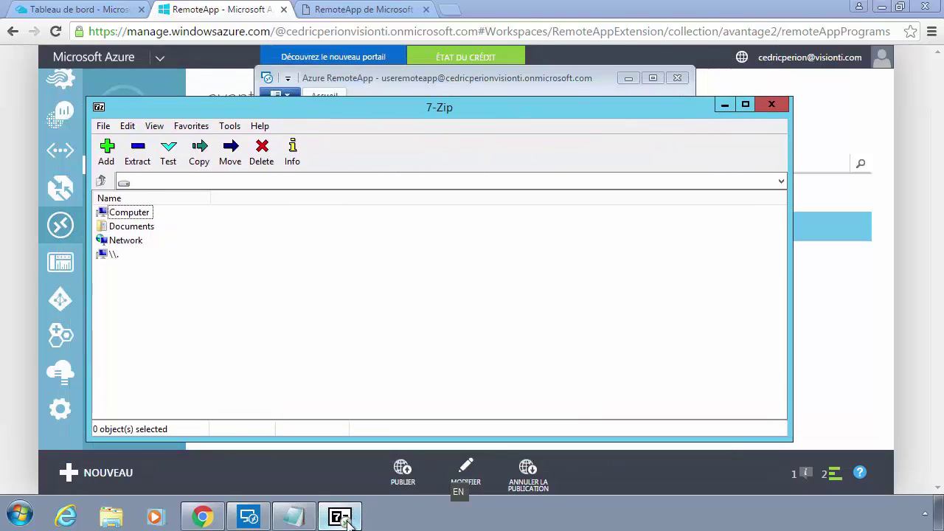
mouse_move(351, 522)
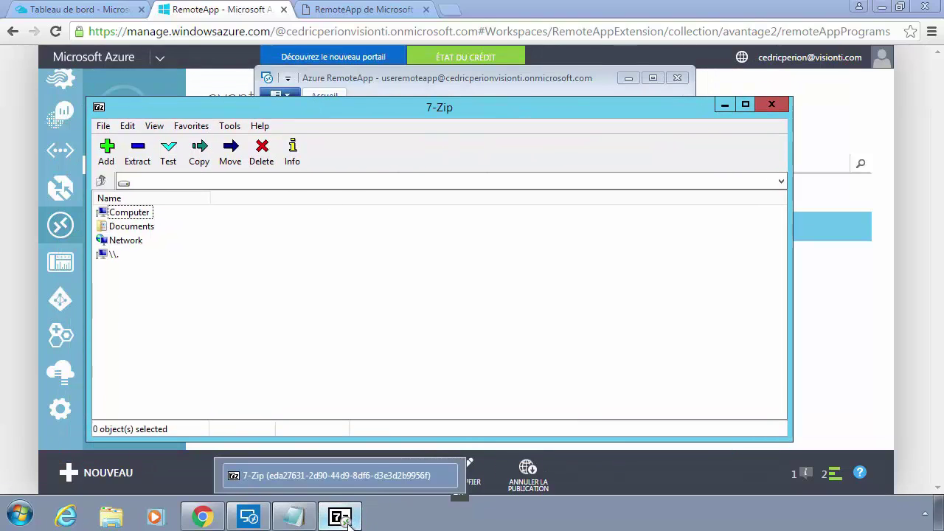
click(724, 104)
click(628, 77)
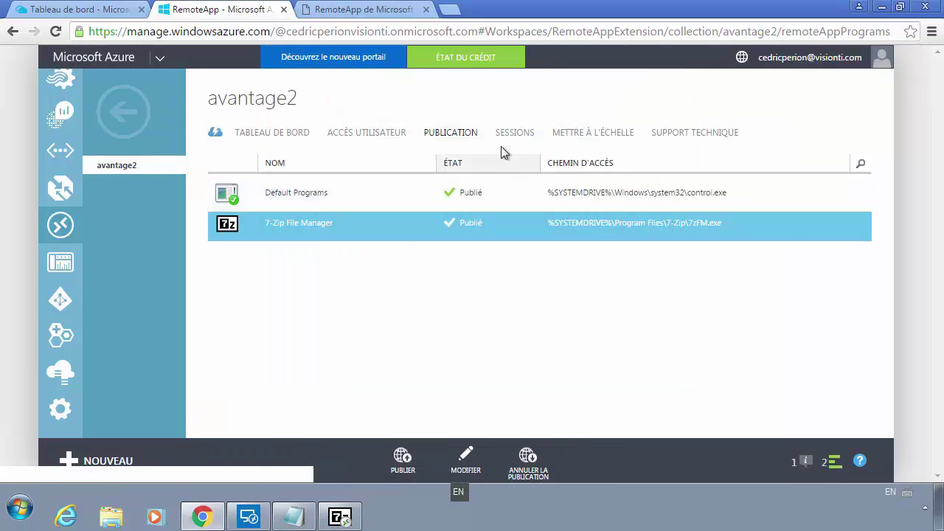
click(512, 134)
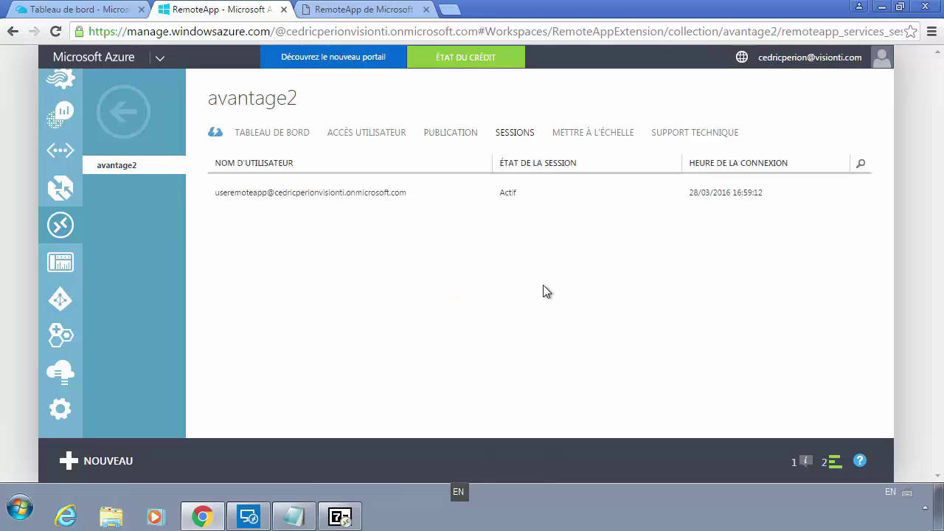